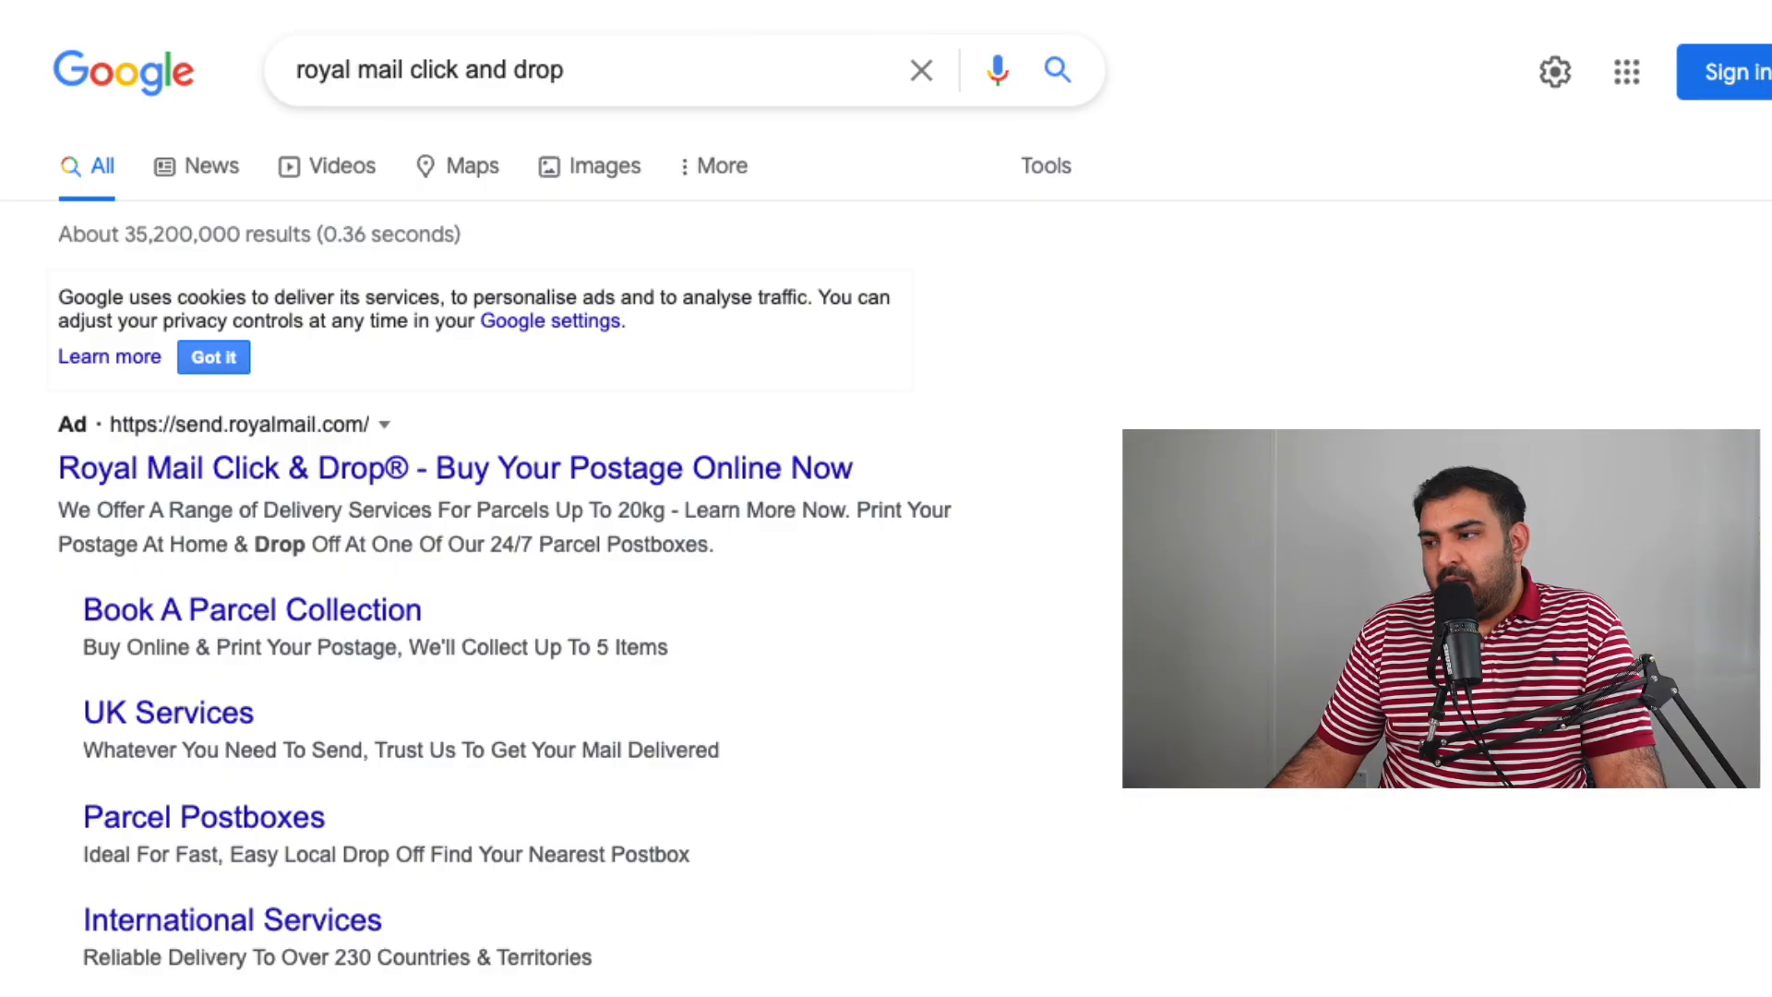
Open the Royal Mail Click & Drop search result and browse its homepage options.
{"action": "scroll", "coordinate": [395, 673], "scroll_direction": "down", "scroll_amount": 5}
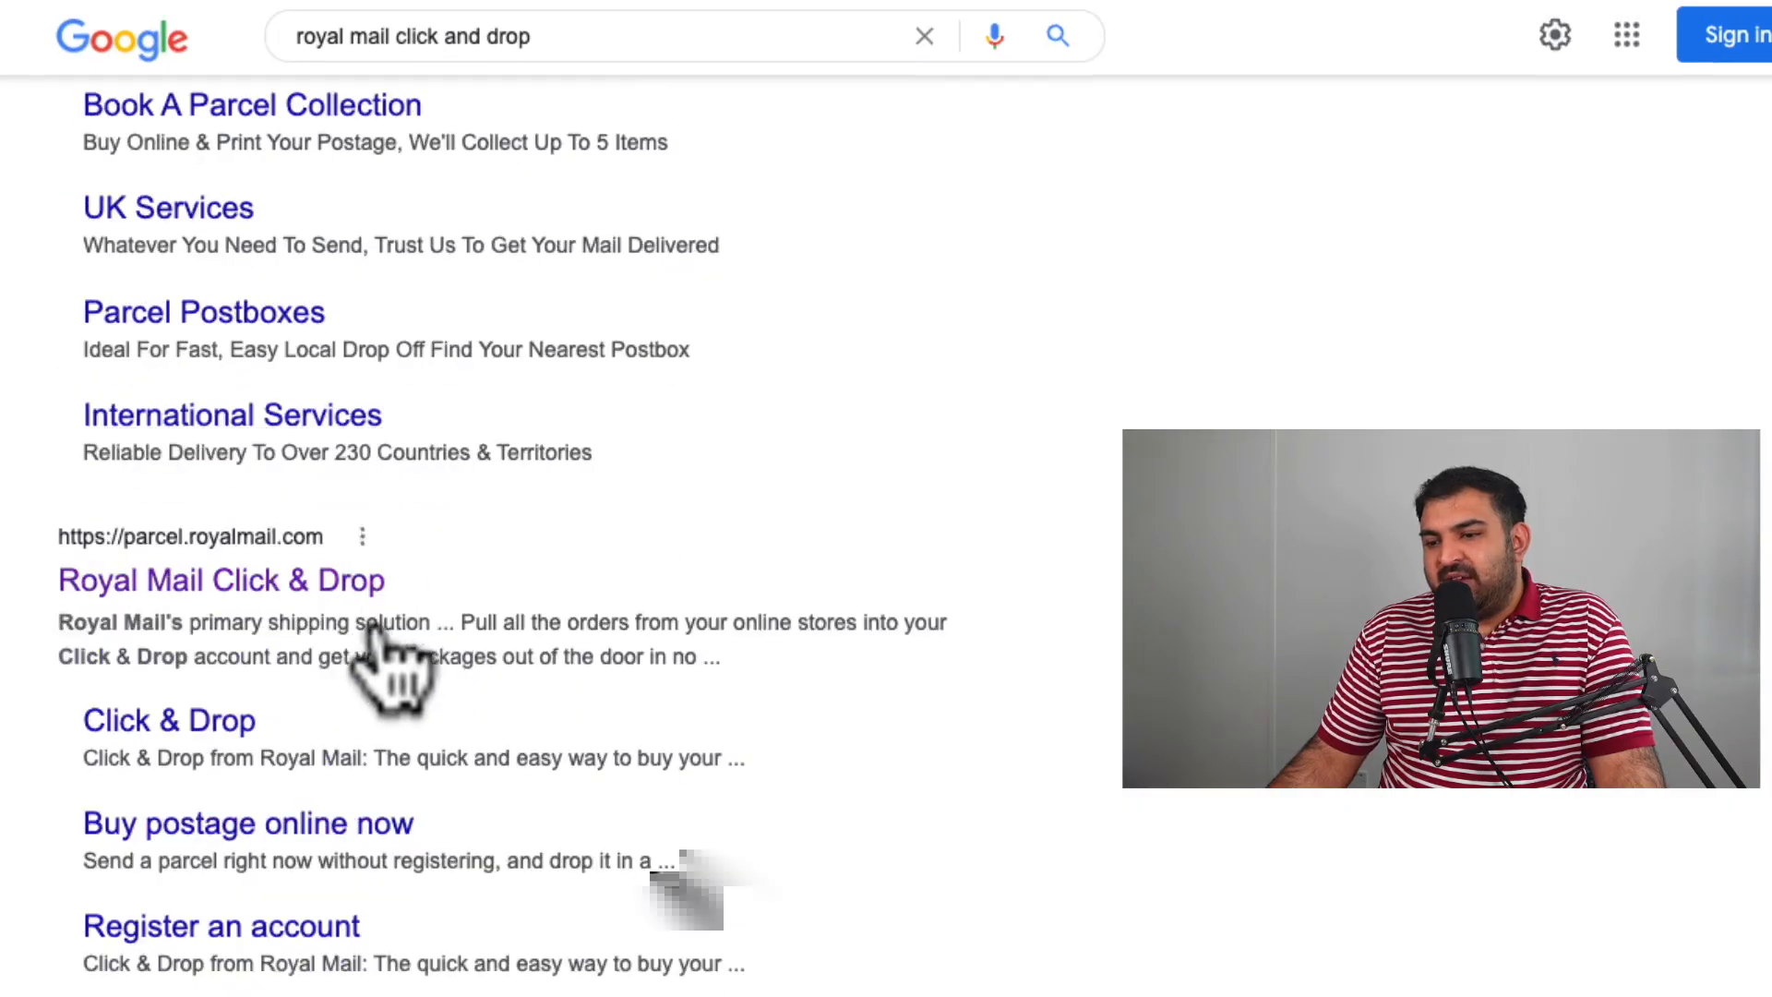
{"action": "left_click", "coordinate": [273, 586]}
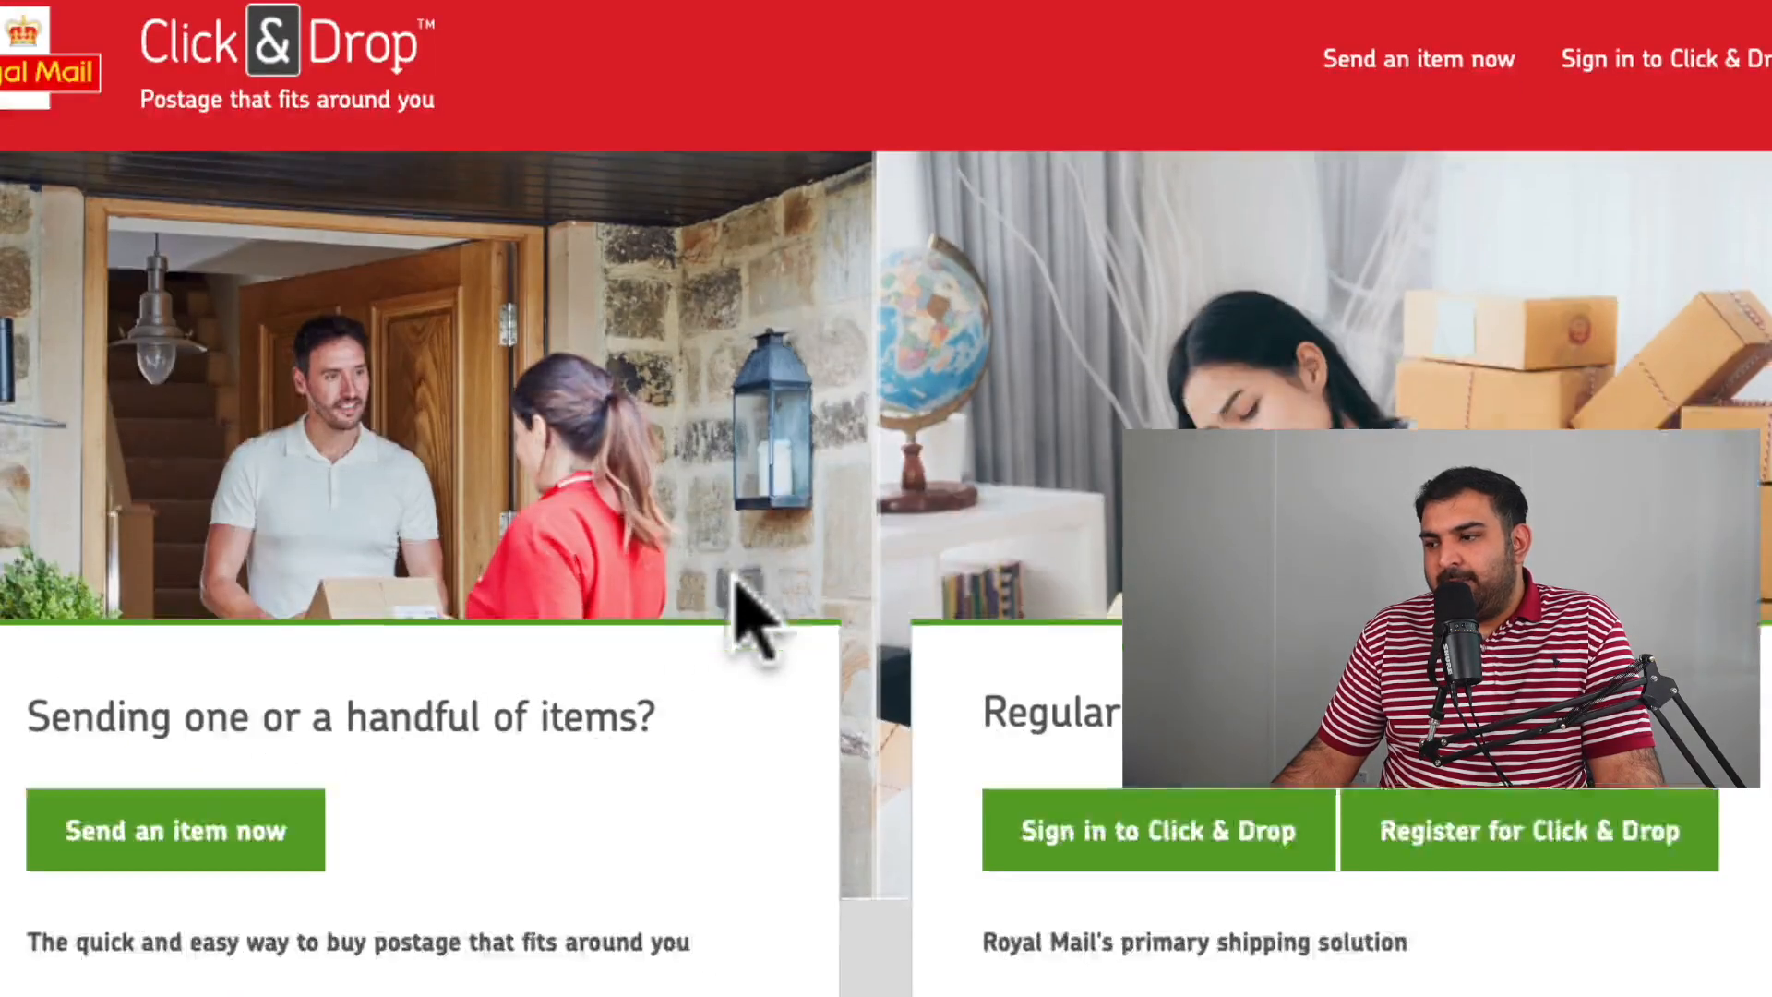
{"action": "scroll", "coordinate": [738, 586], "scroll_direction": "down", "scroll_amount": 3}
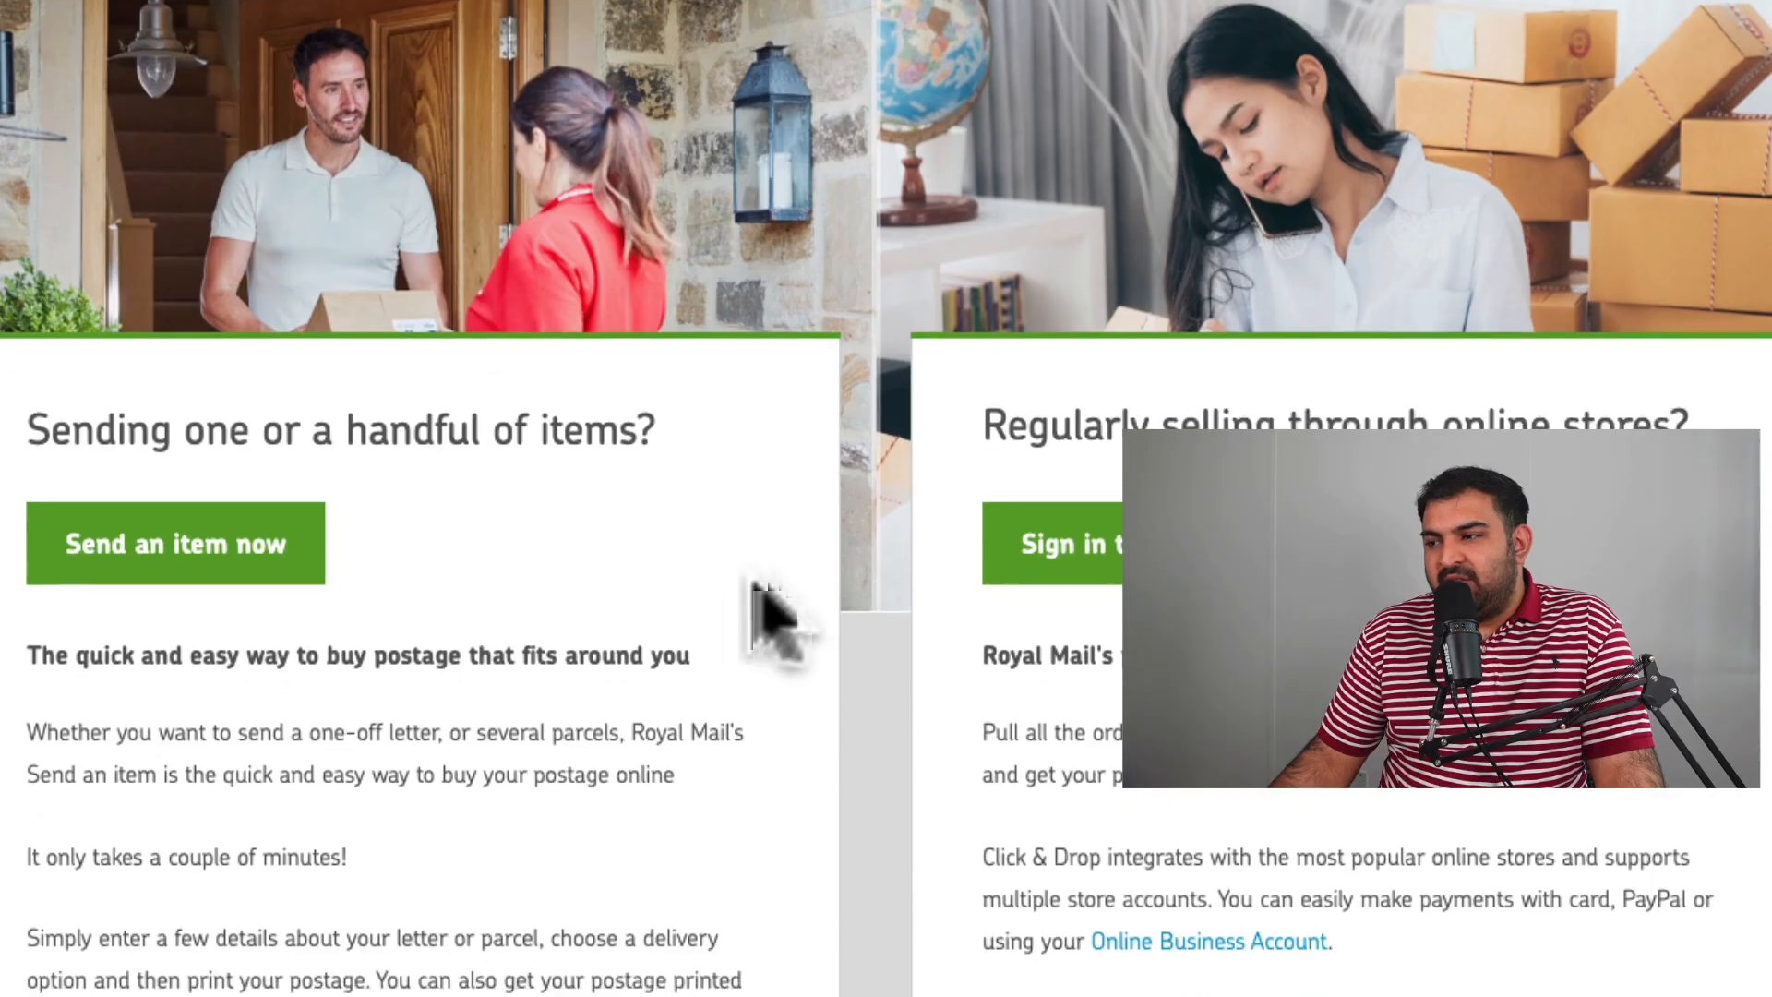
{"action": "scroll", "coordinate": [789, 618], "scroll_direction": "down", "scroll_amount": 1}
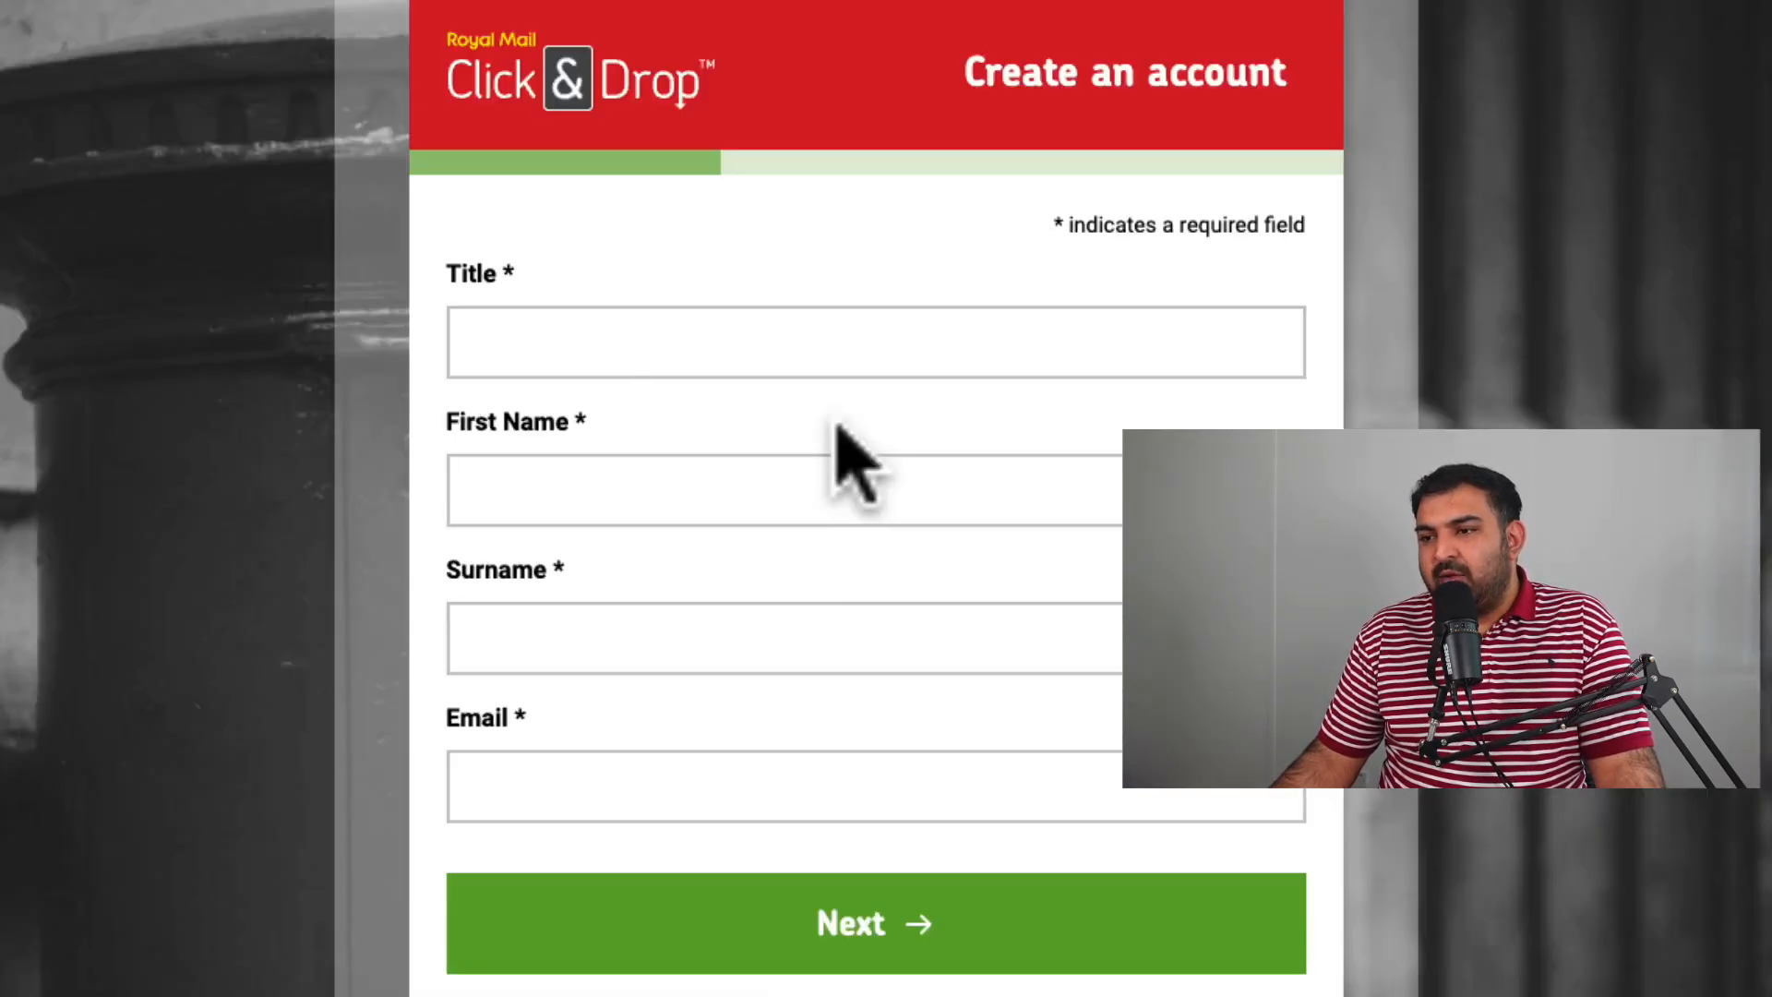
Enter title Mr, the first name, surname and saved email address, then continue to registration type.
{"action": "left_click", "coordinate": [585, 336]}
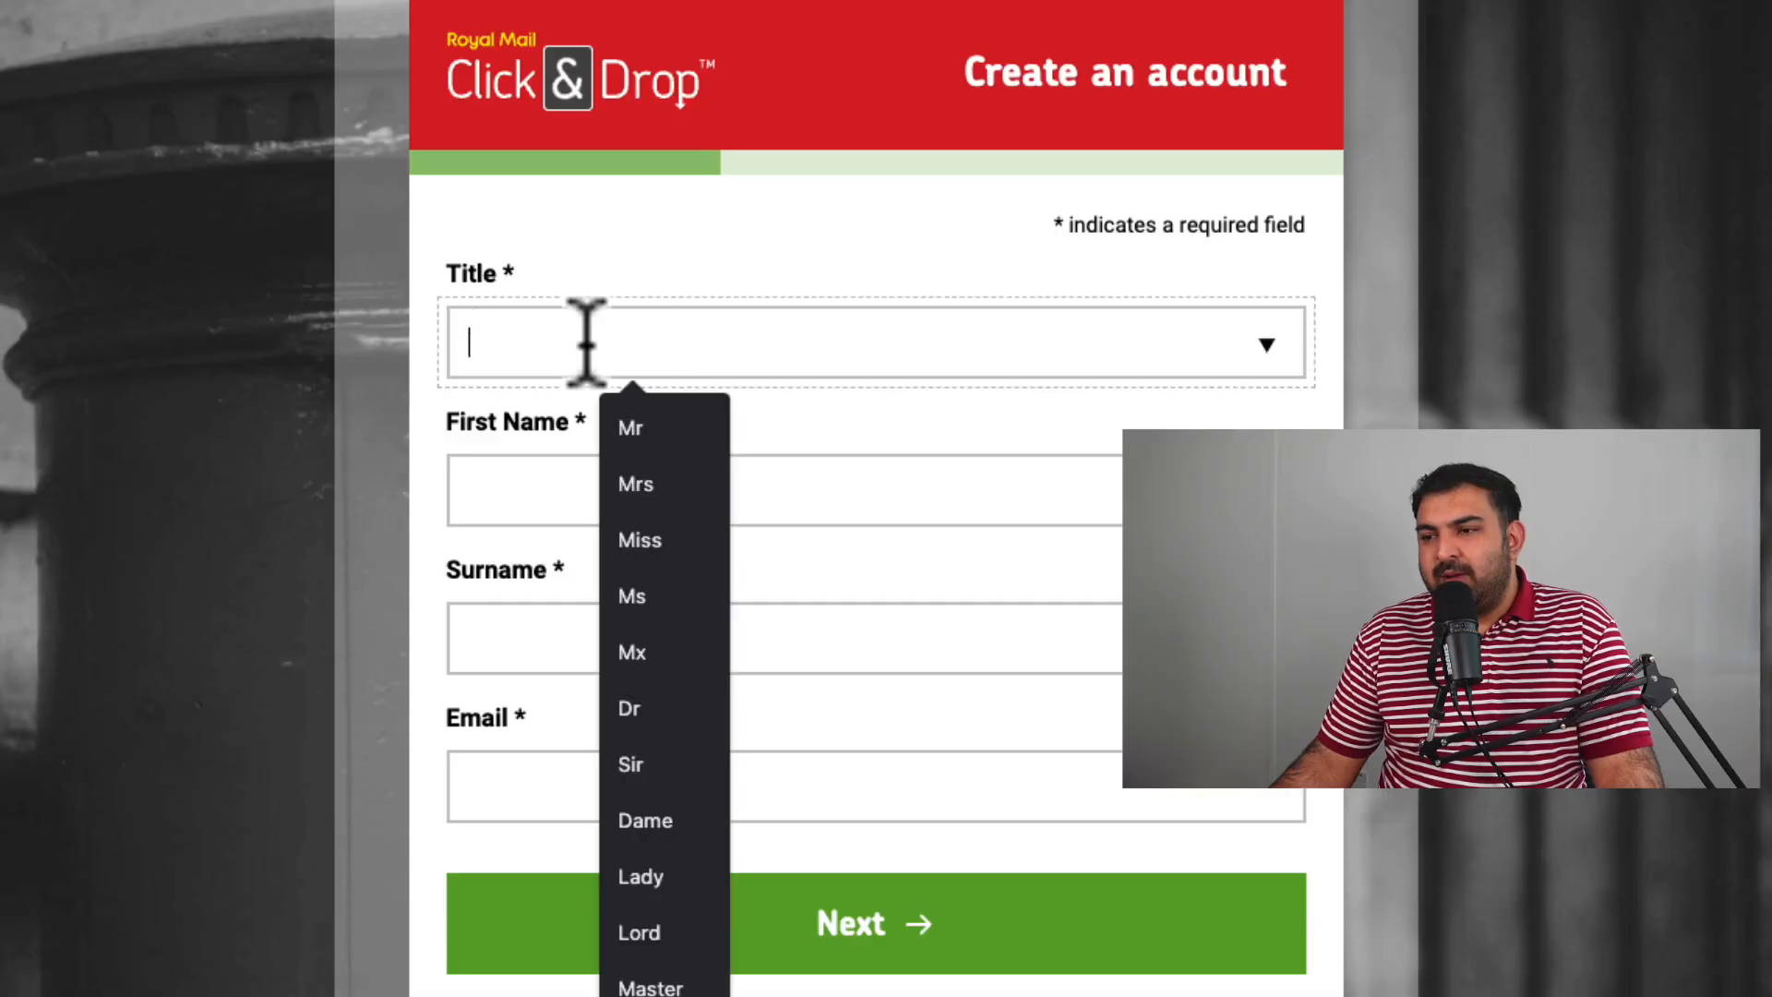
{"action": "left_click", "coordinate": [621, 415]}
{"action": "left_click", "coordinate": [551, 484]}
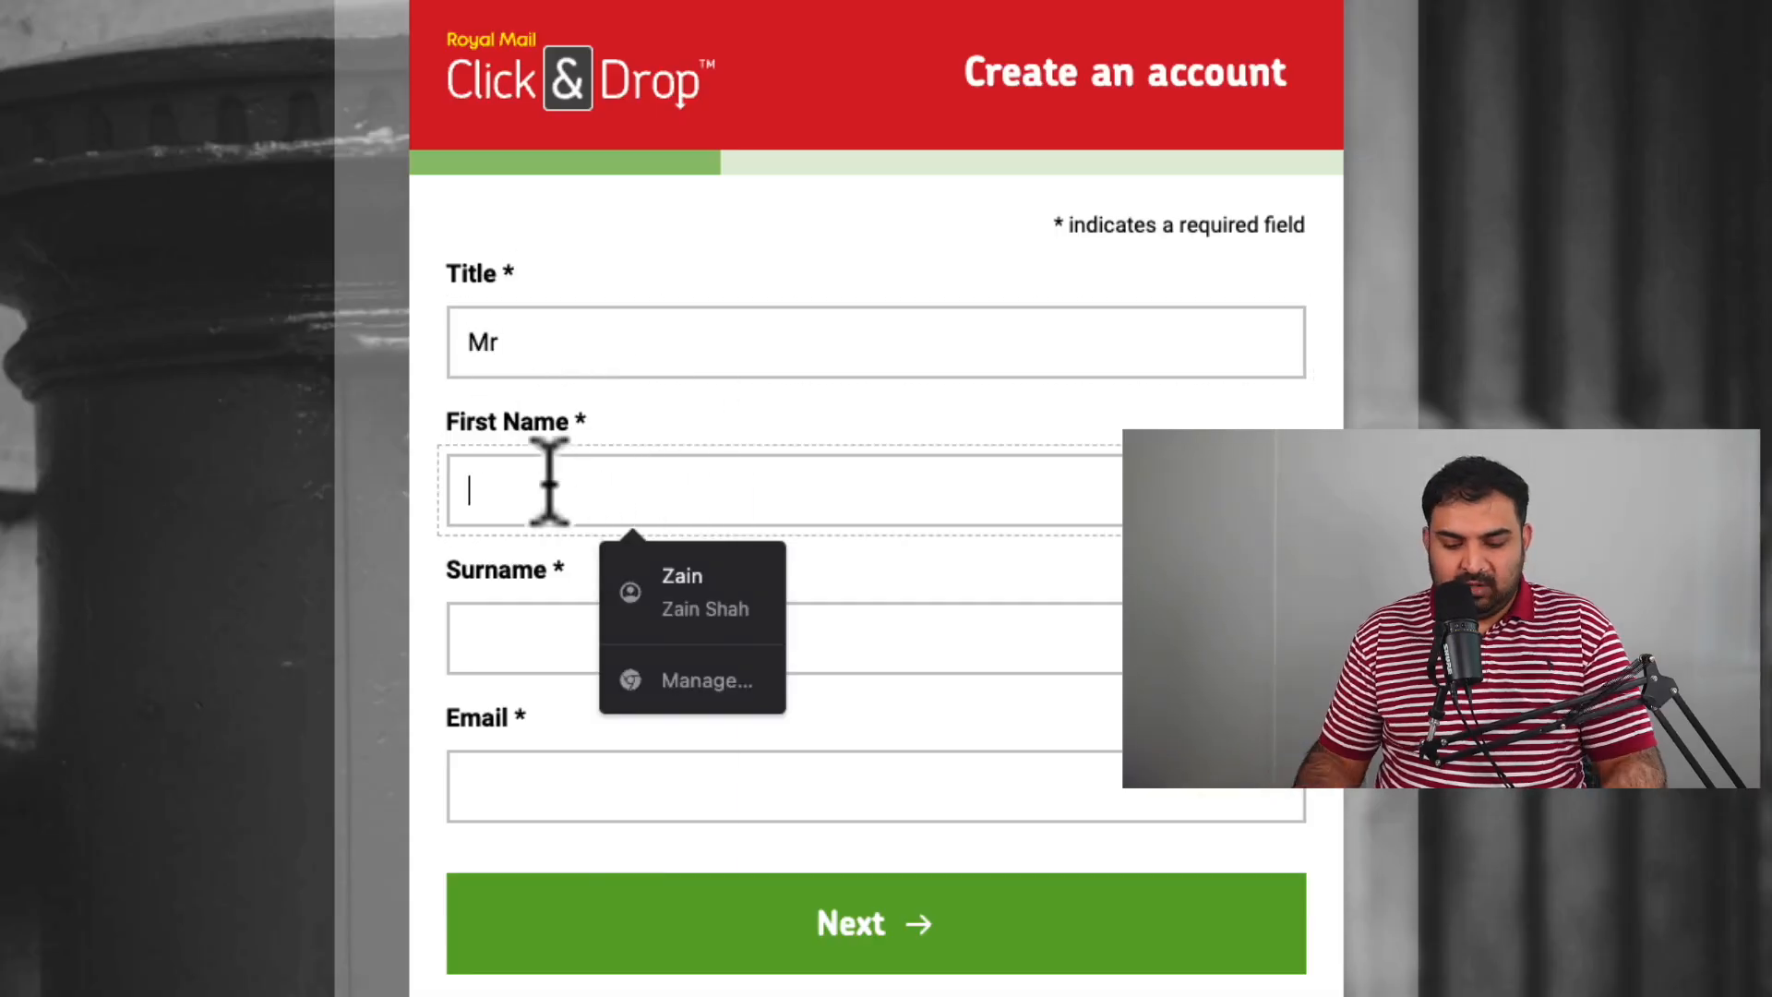
{"action": "key", "text": "Tab"}
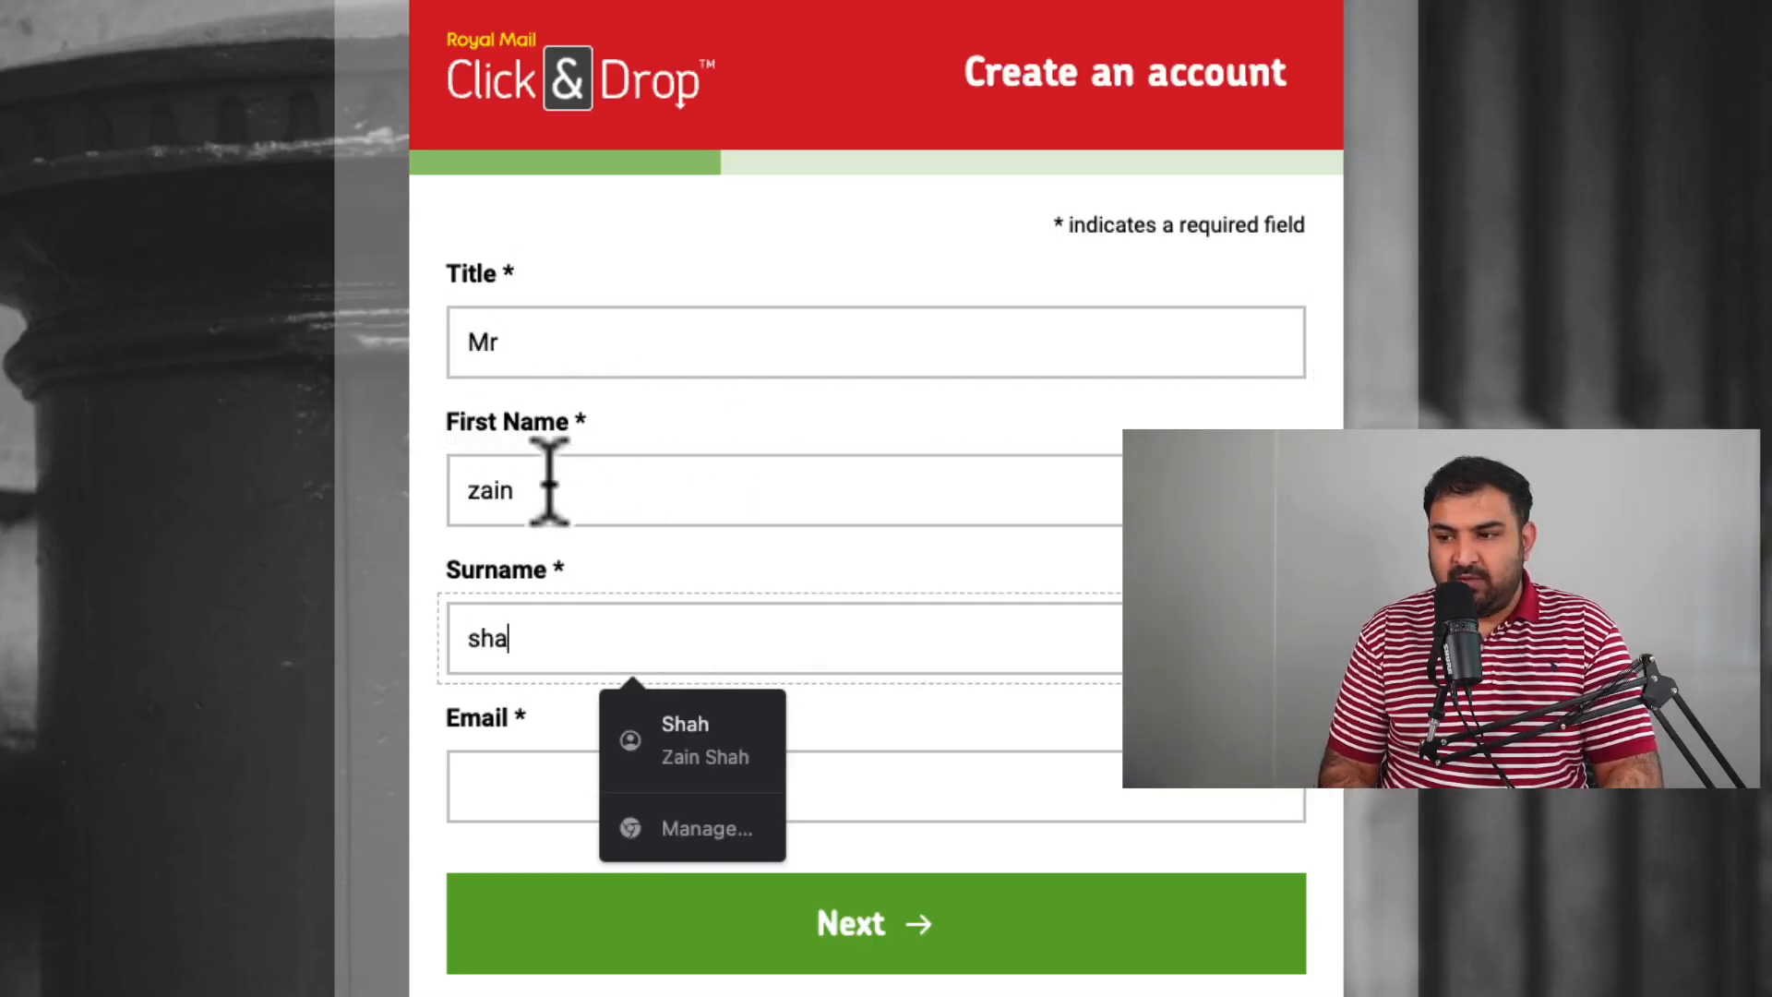
{"action": "key", "text": "Tab"}
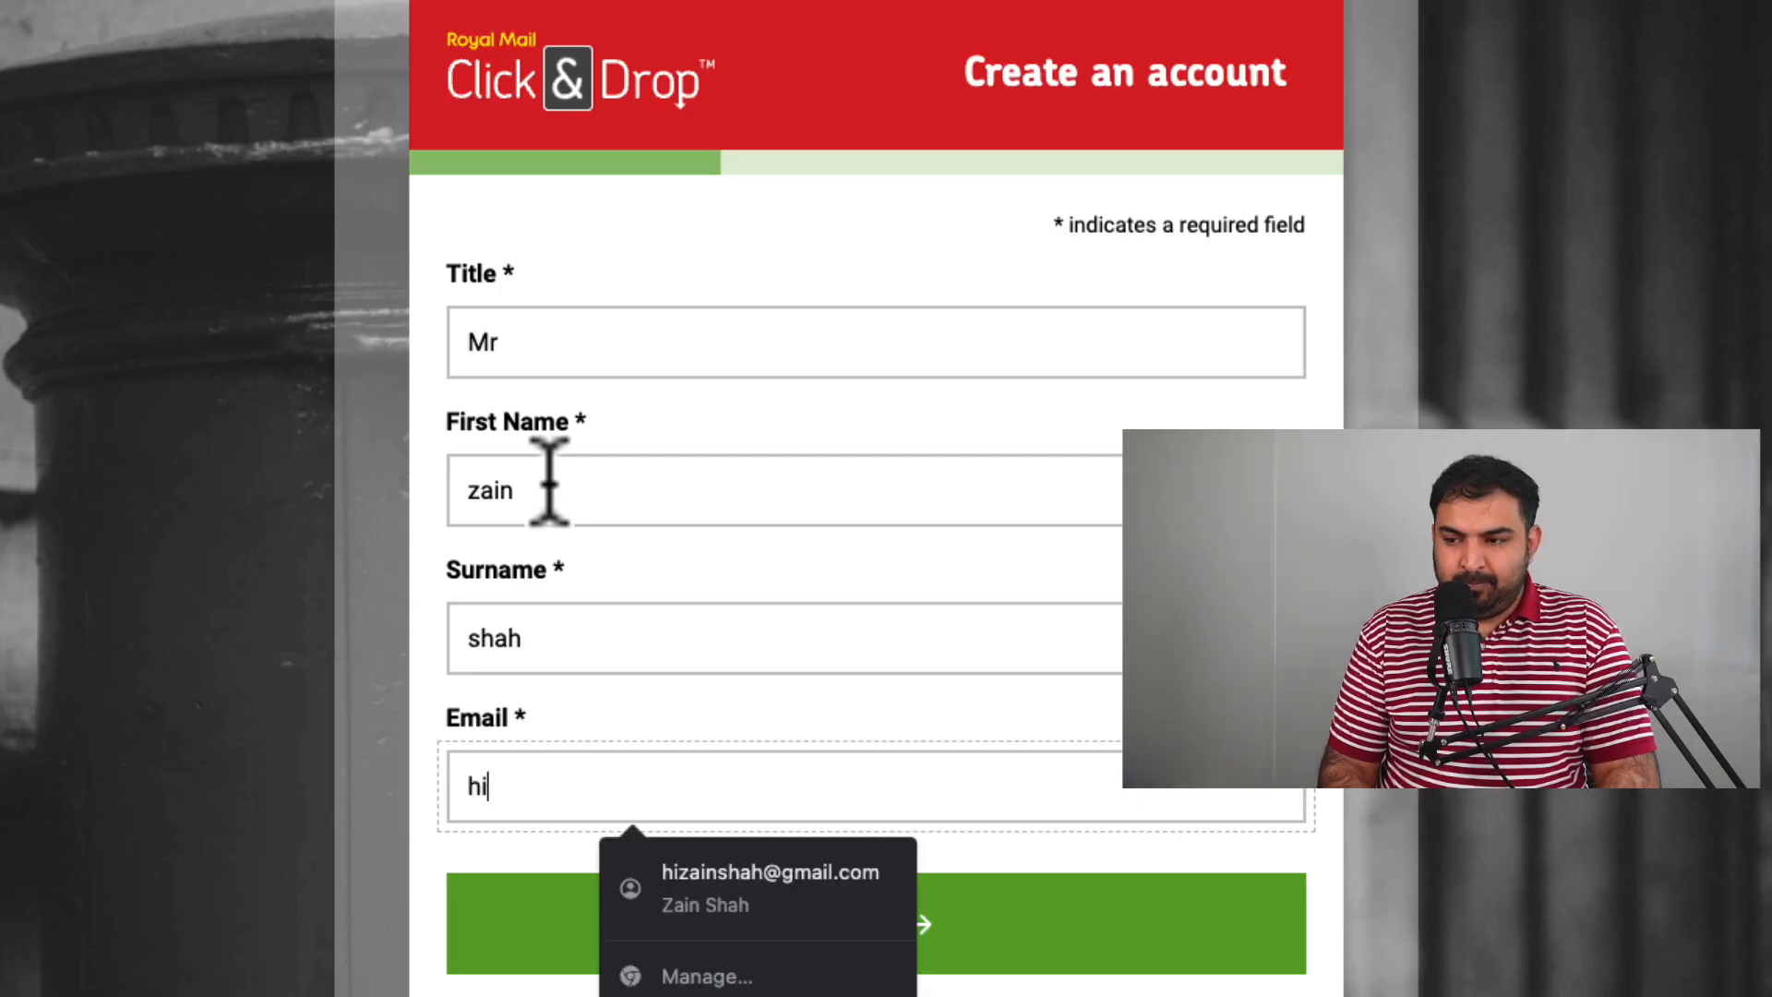
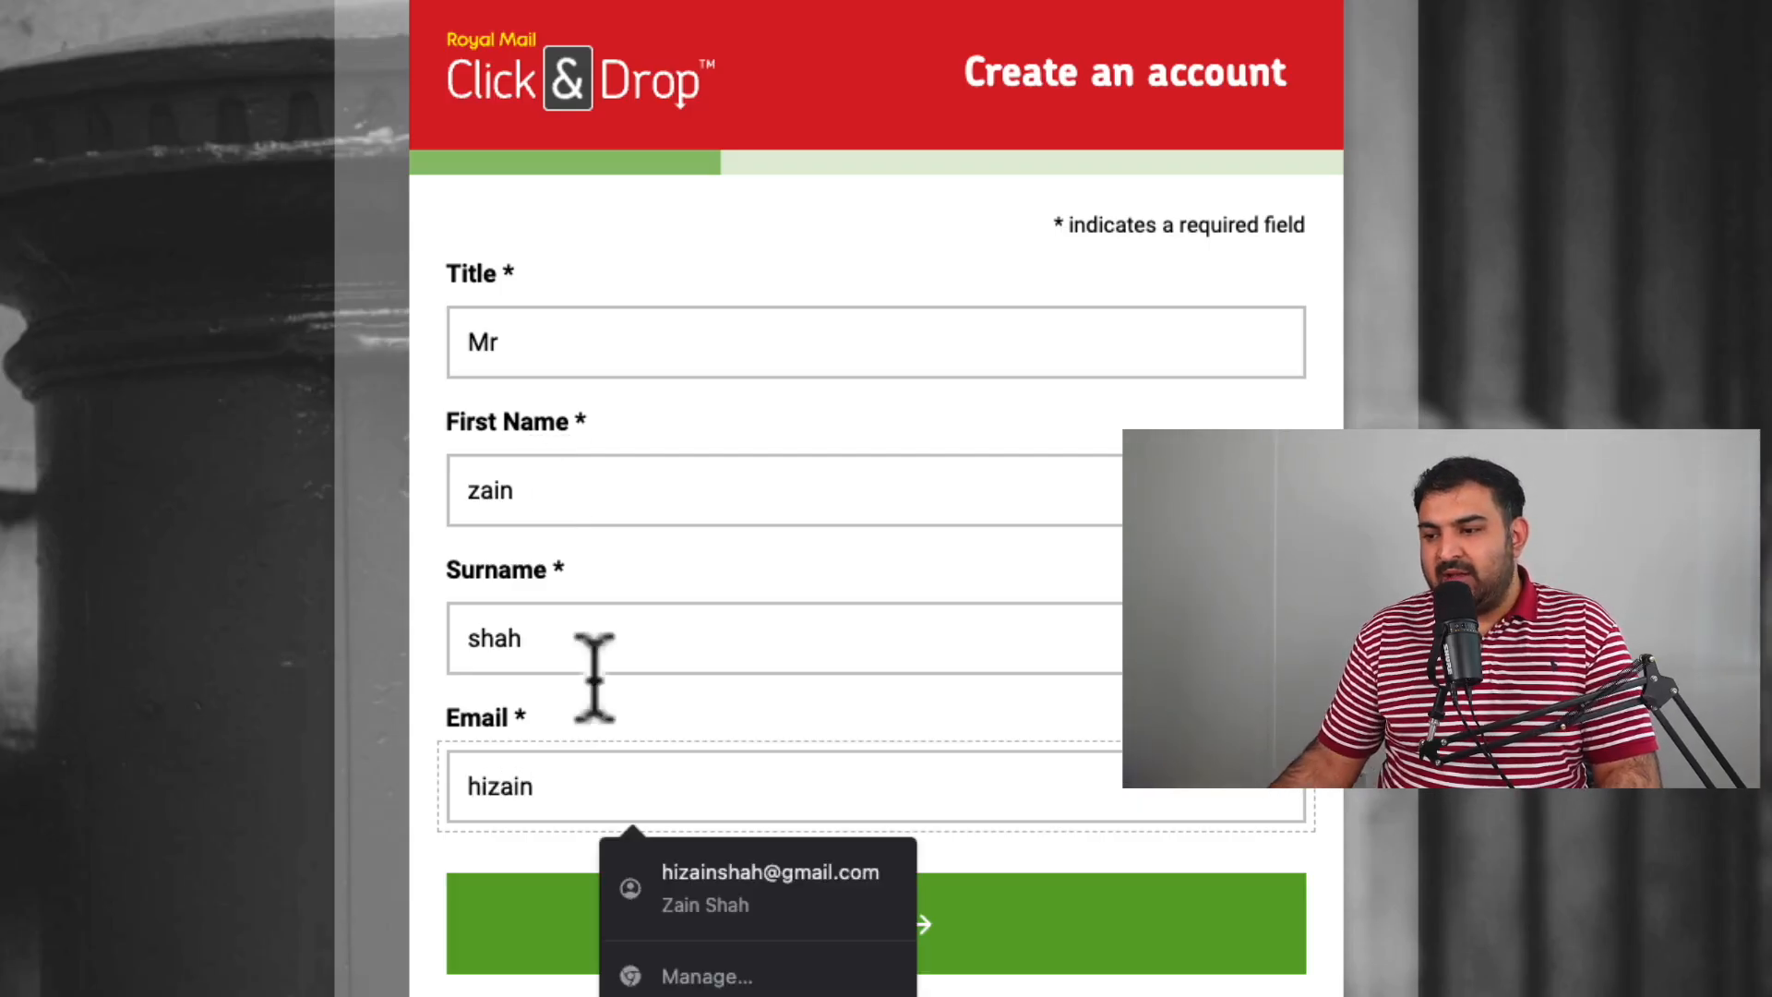
{"action": "left_click", "coordinate": [738, 872]}
{"action": "left_click", "coordinate": [751, 957]}
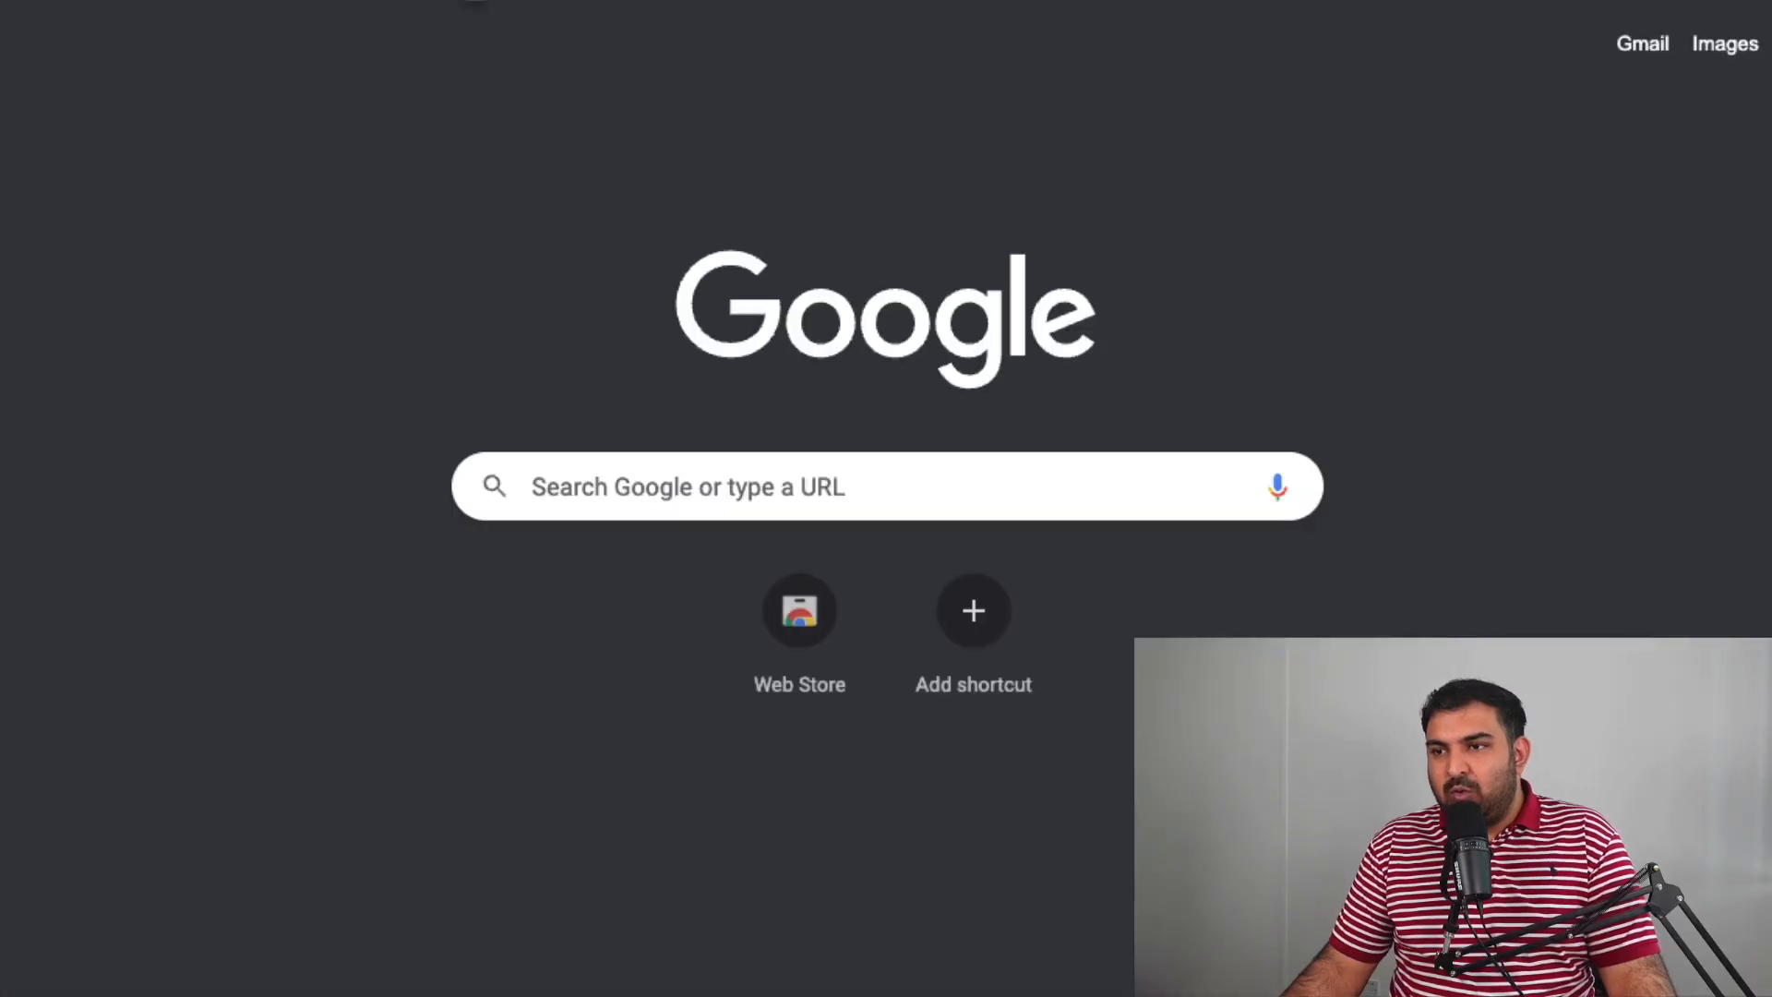
Reach the Google homepage and search for 'royal mail oba'.
{"action": "type", "text": "google"}
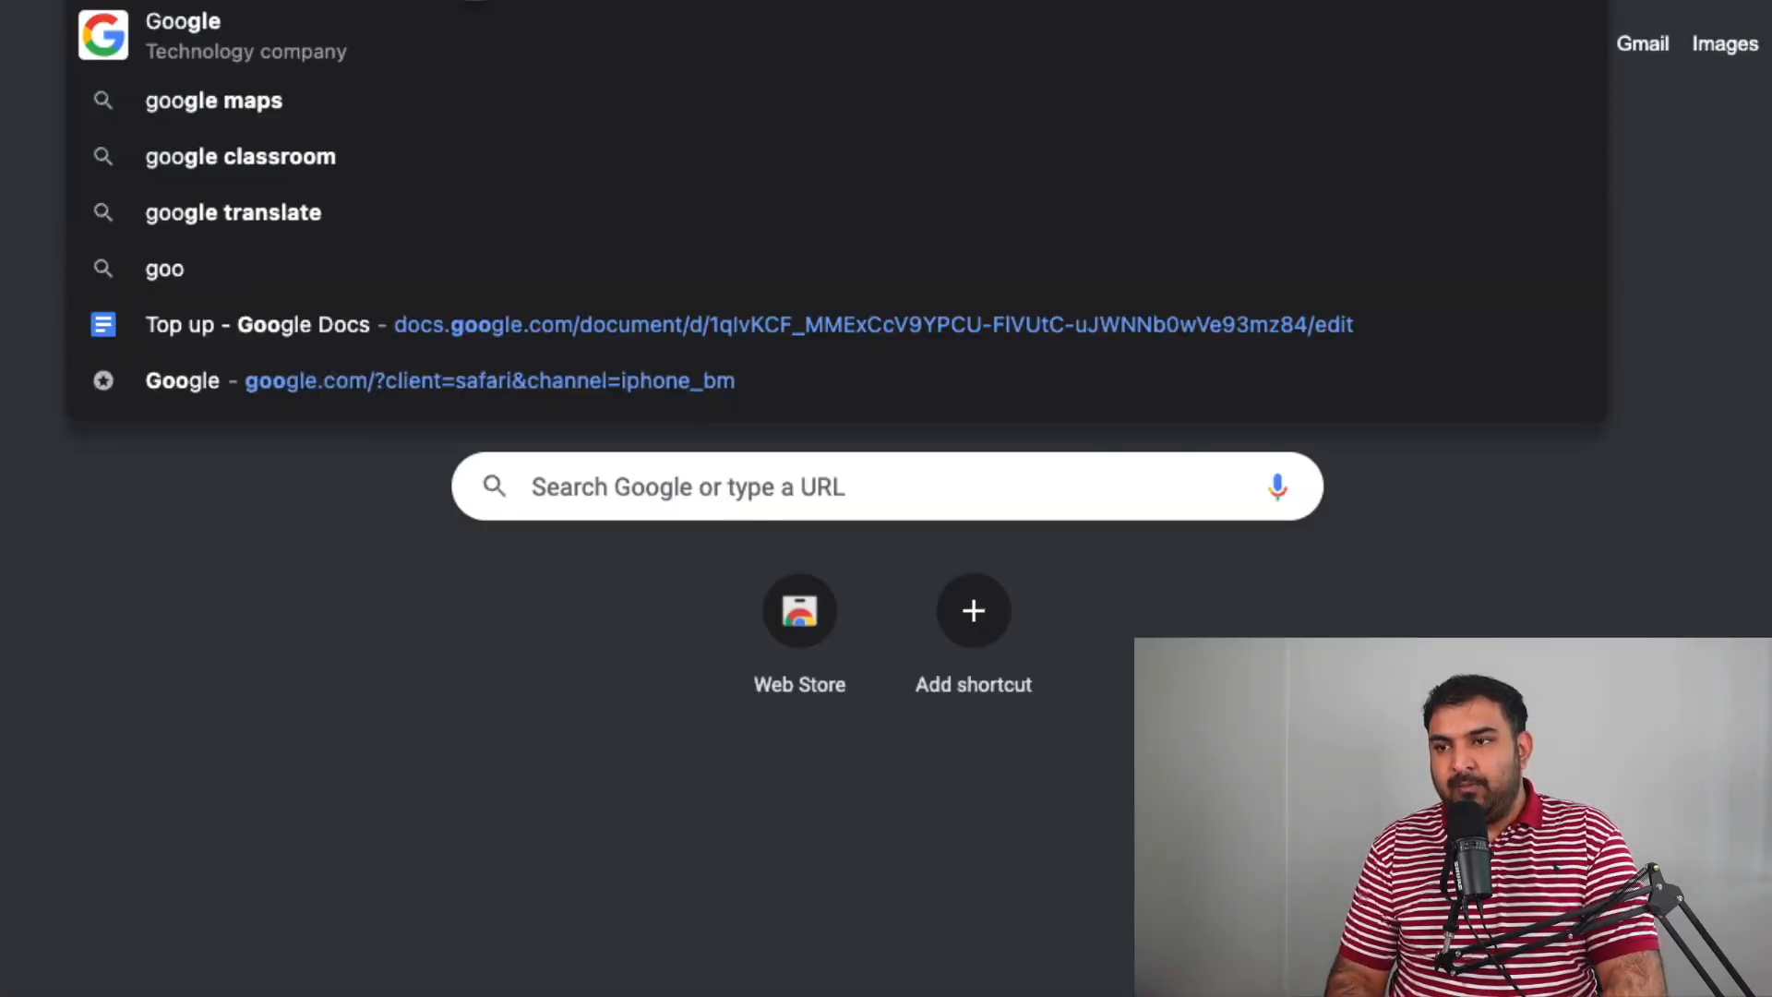
{"action": "key", "text": "Return"}
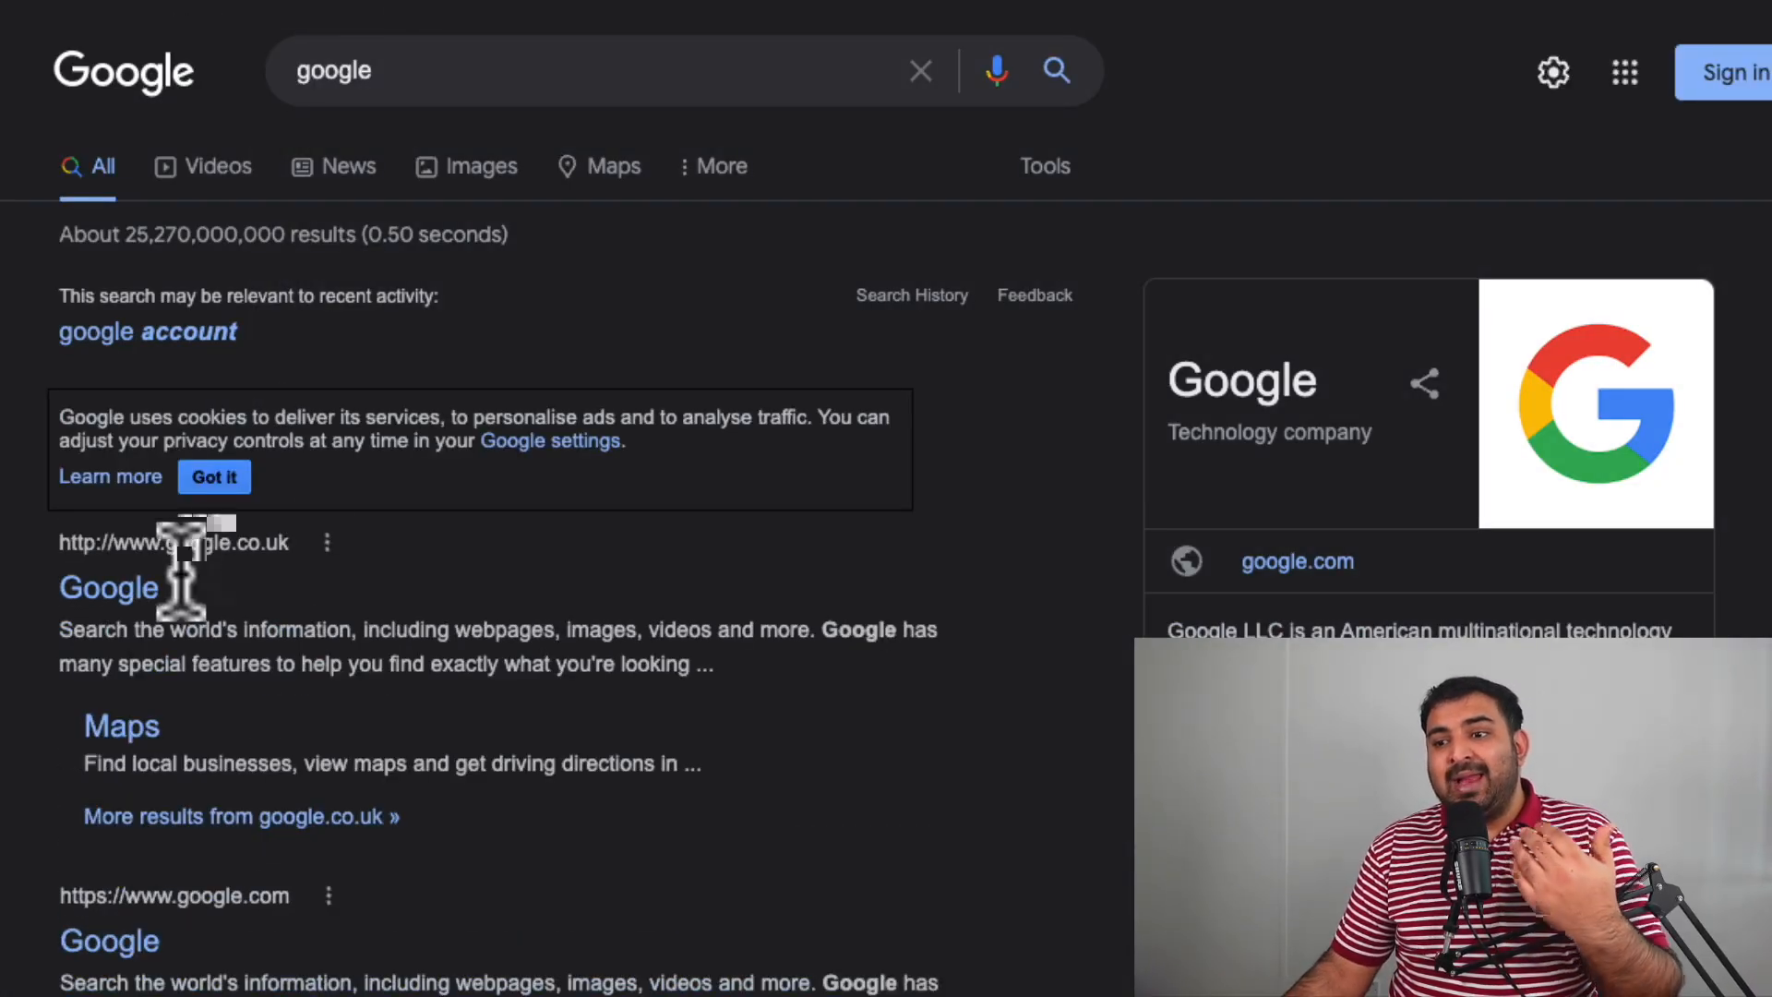
{"action": "left_click", "coordinate": [129, 591]}
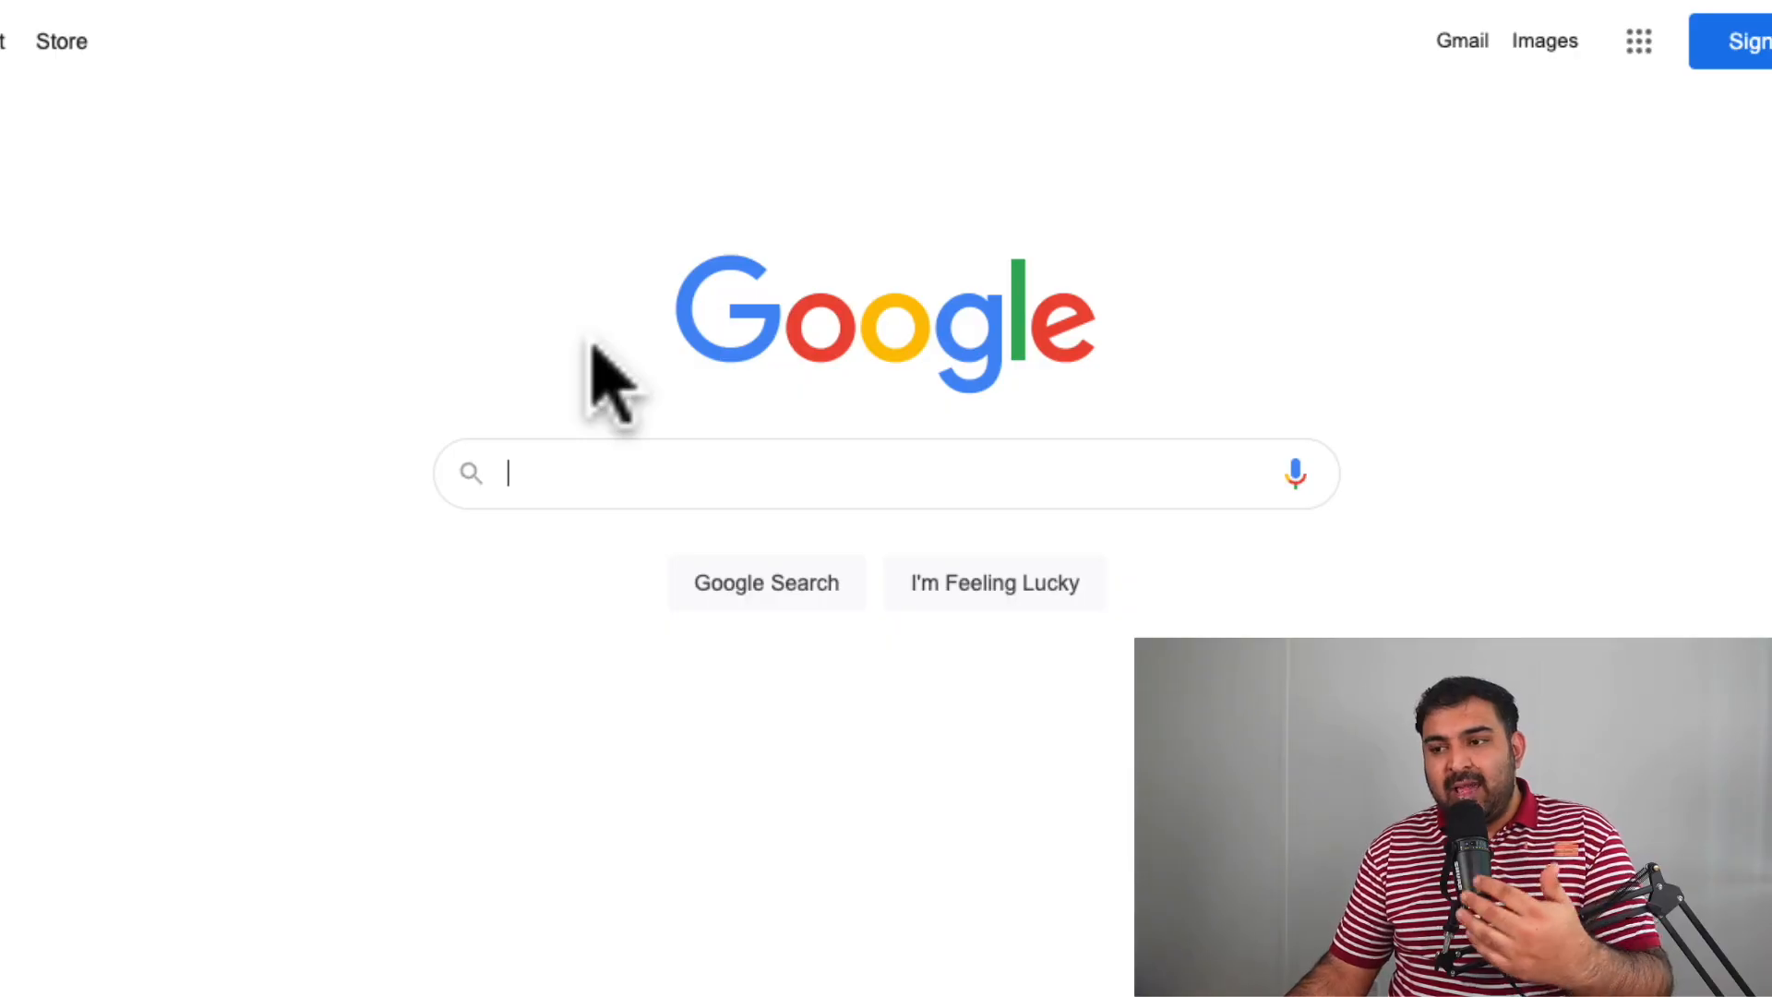
{"action": "type", "text": "roy"}
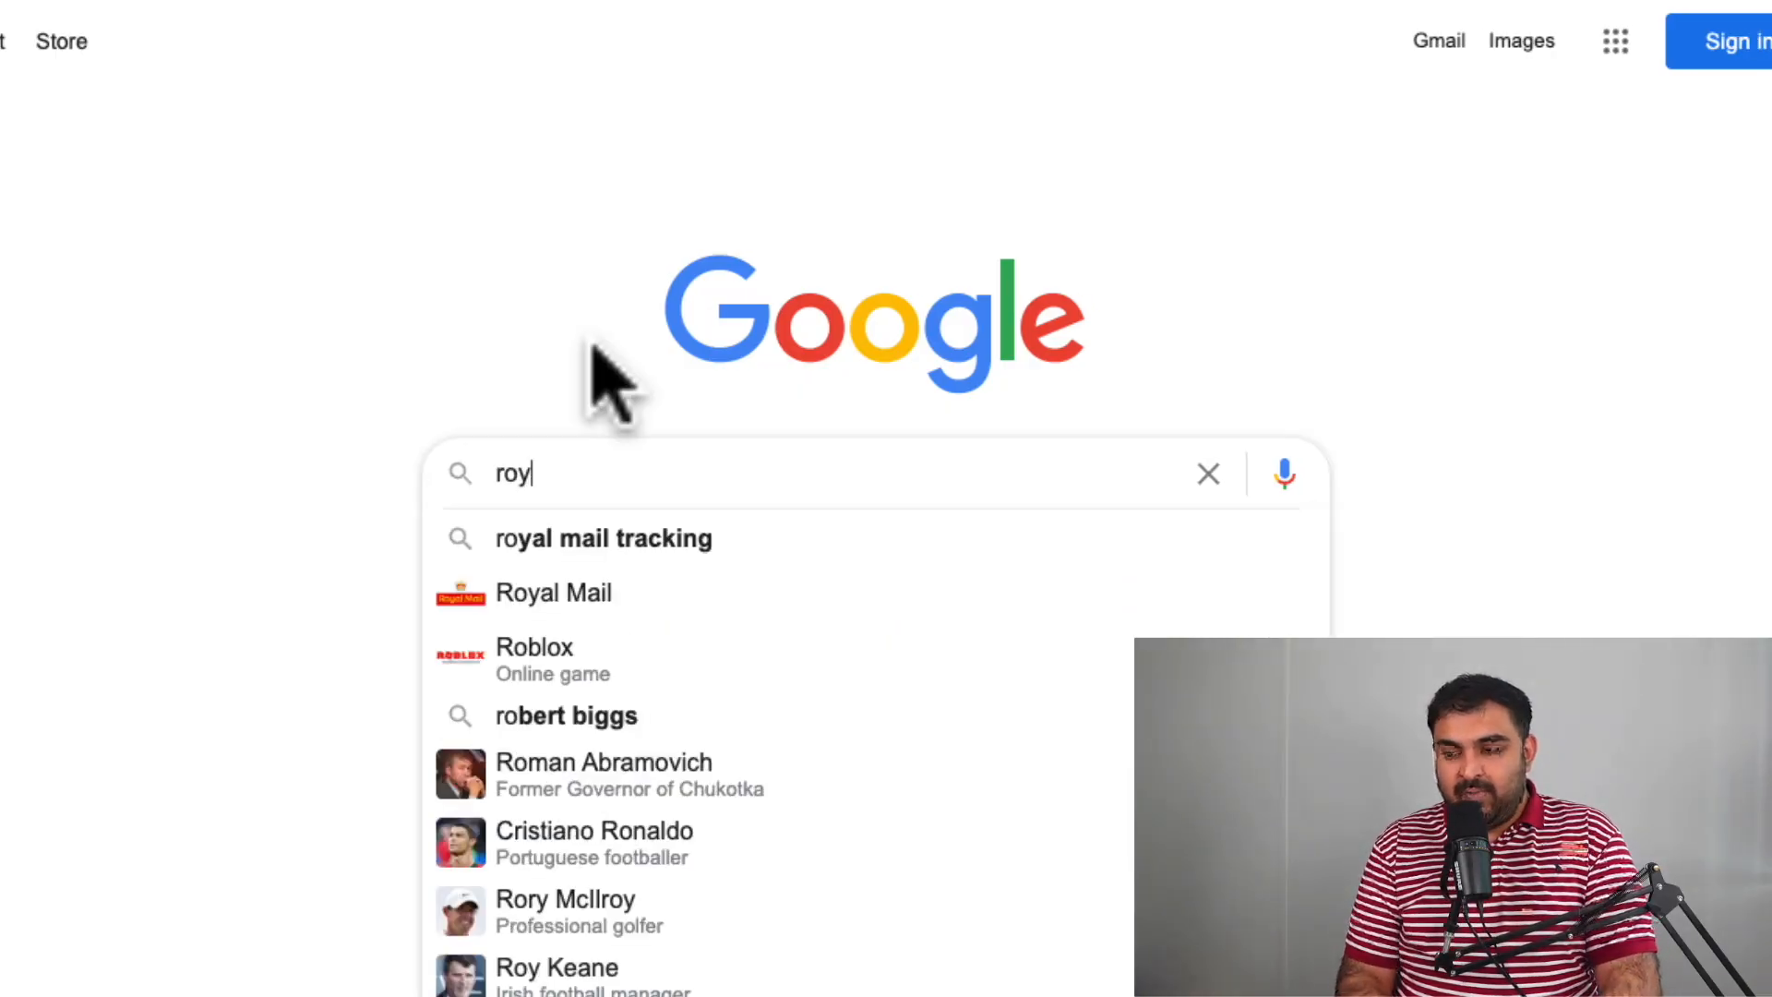
{"action": "type", "text": "al mail o"}
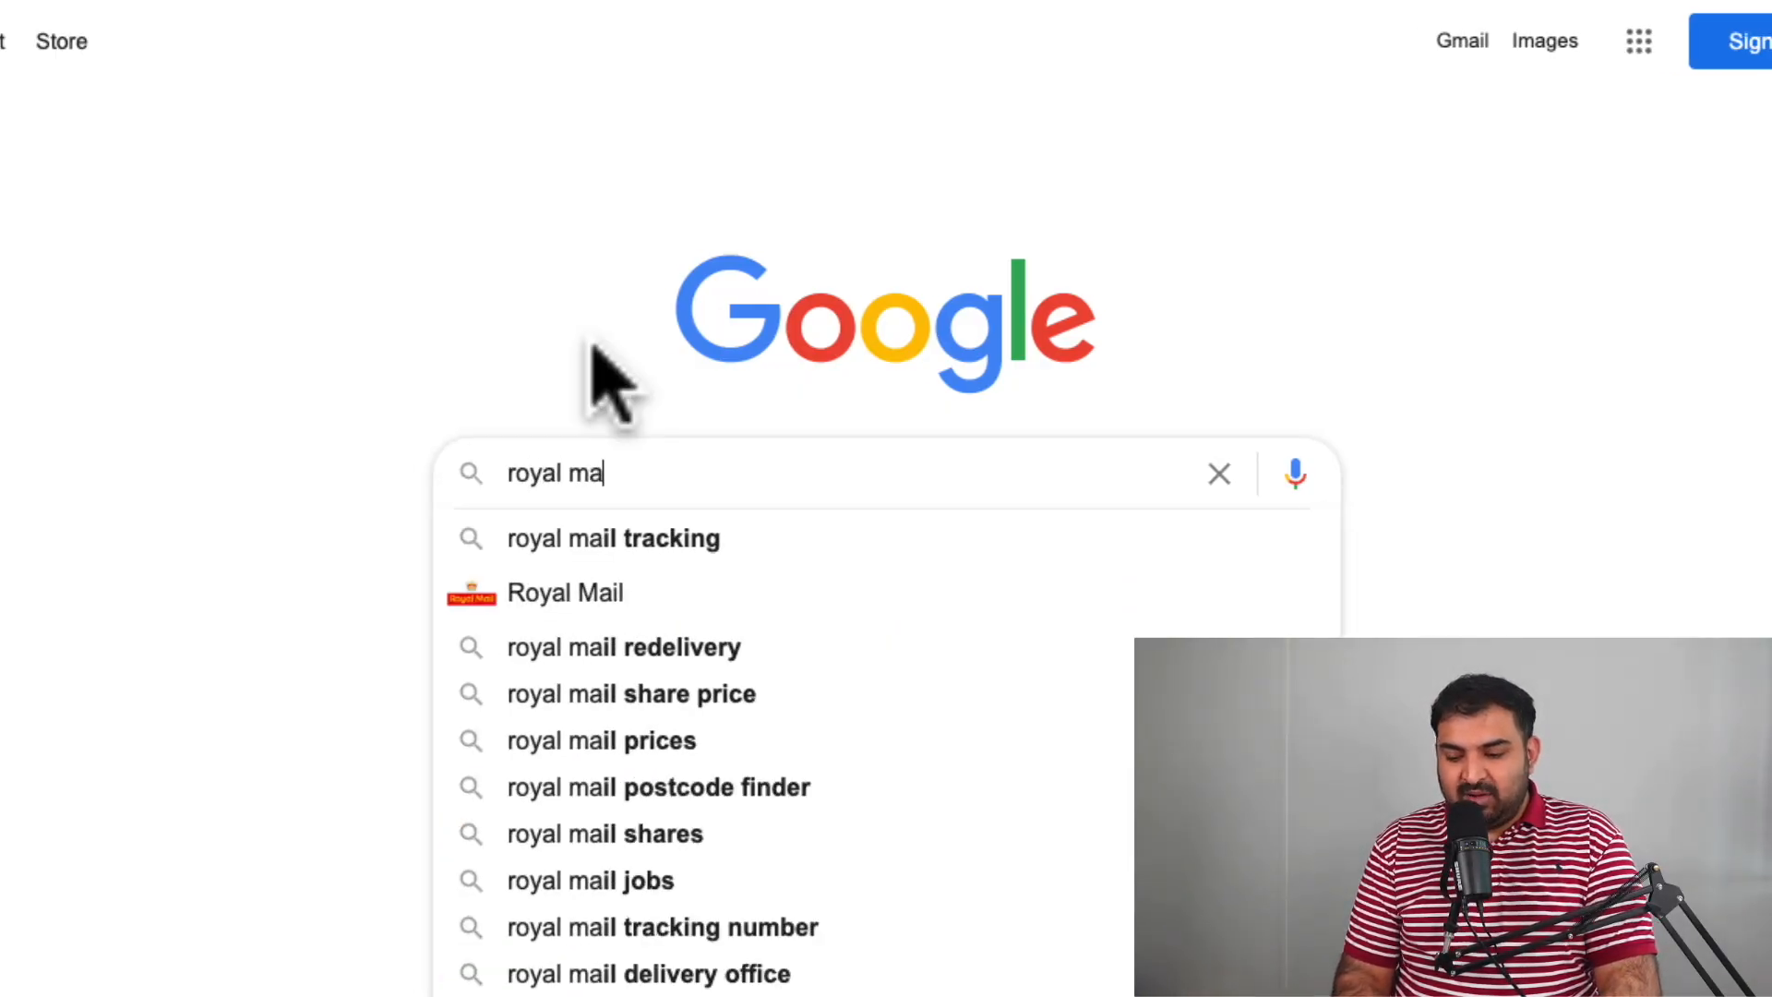
{"action": "type", "text": "ba"}
{"action": "key", "text": "Return"}
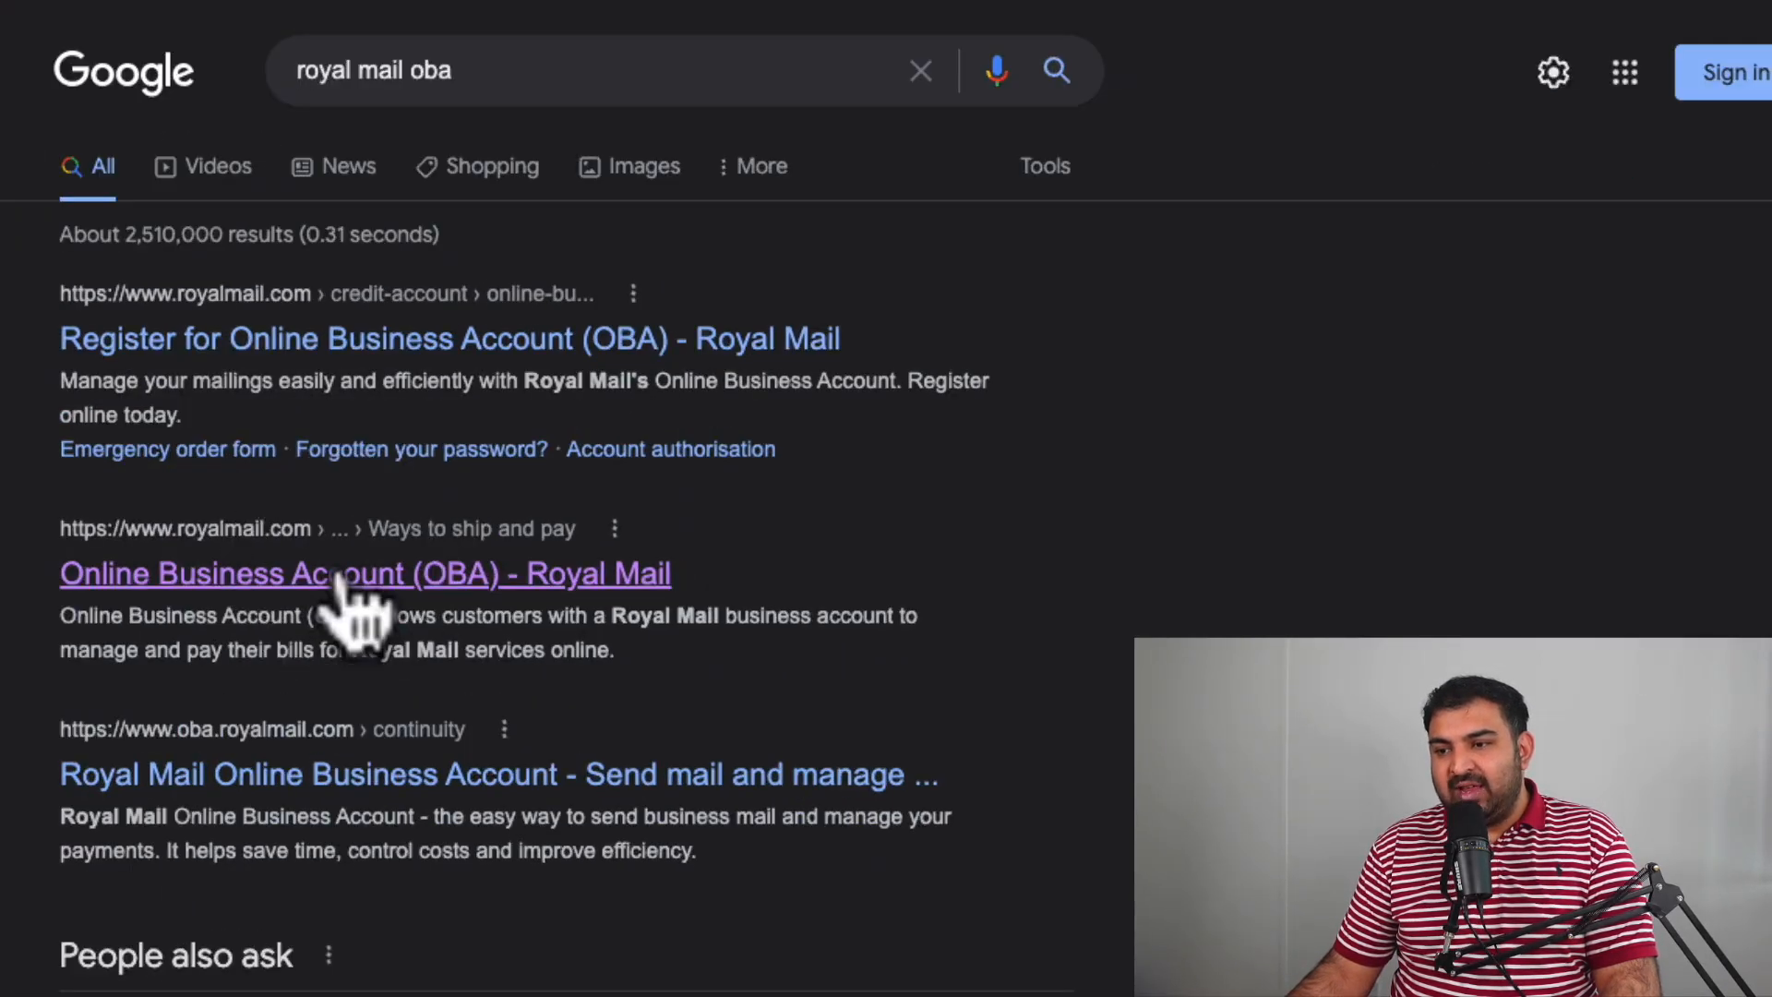
Open Royal Mail's Online Business Account page and scroll through it.
{"action": "left_click", "coordinate": [338, 579]}
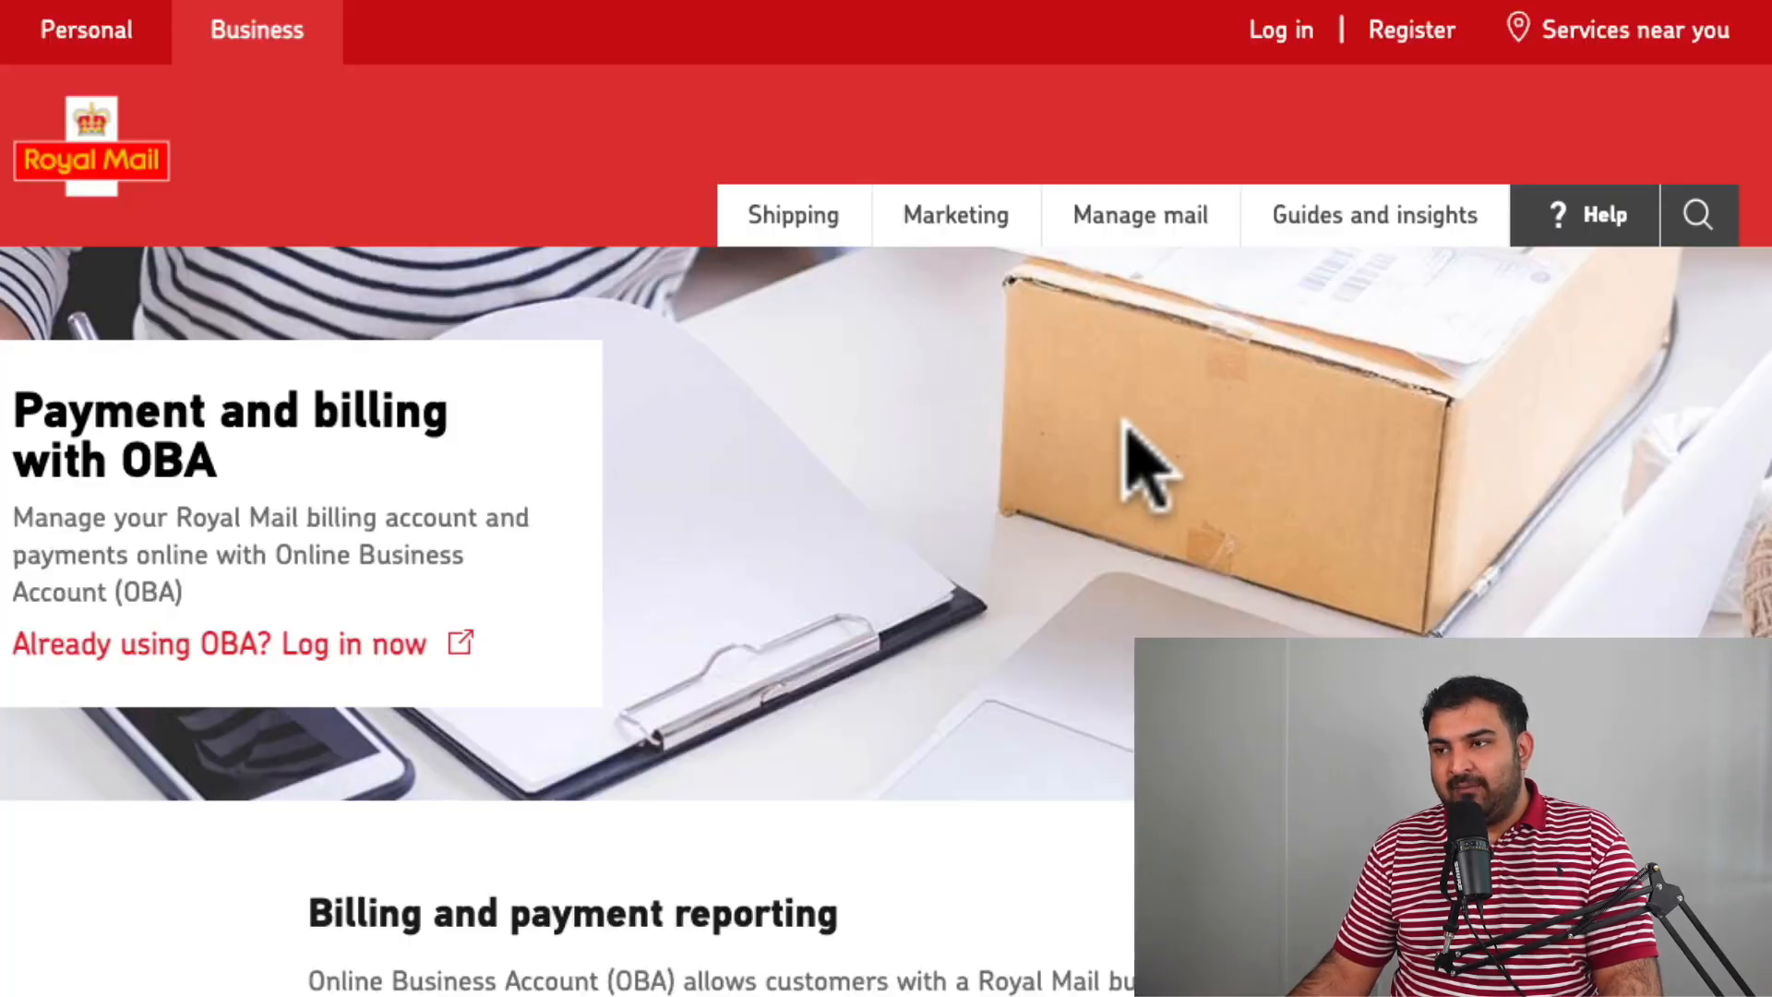
{"action": "scroll", "coordinate": [1126, 471], "scroll_direction": "down", "scroll_amount": 5}
{"action": "scroll", "coordinate": [1121, 487], "scroll_direction": "down", "scroll_amount": 3}
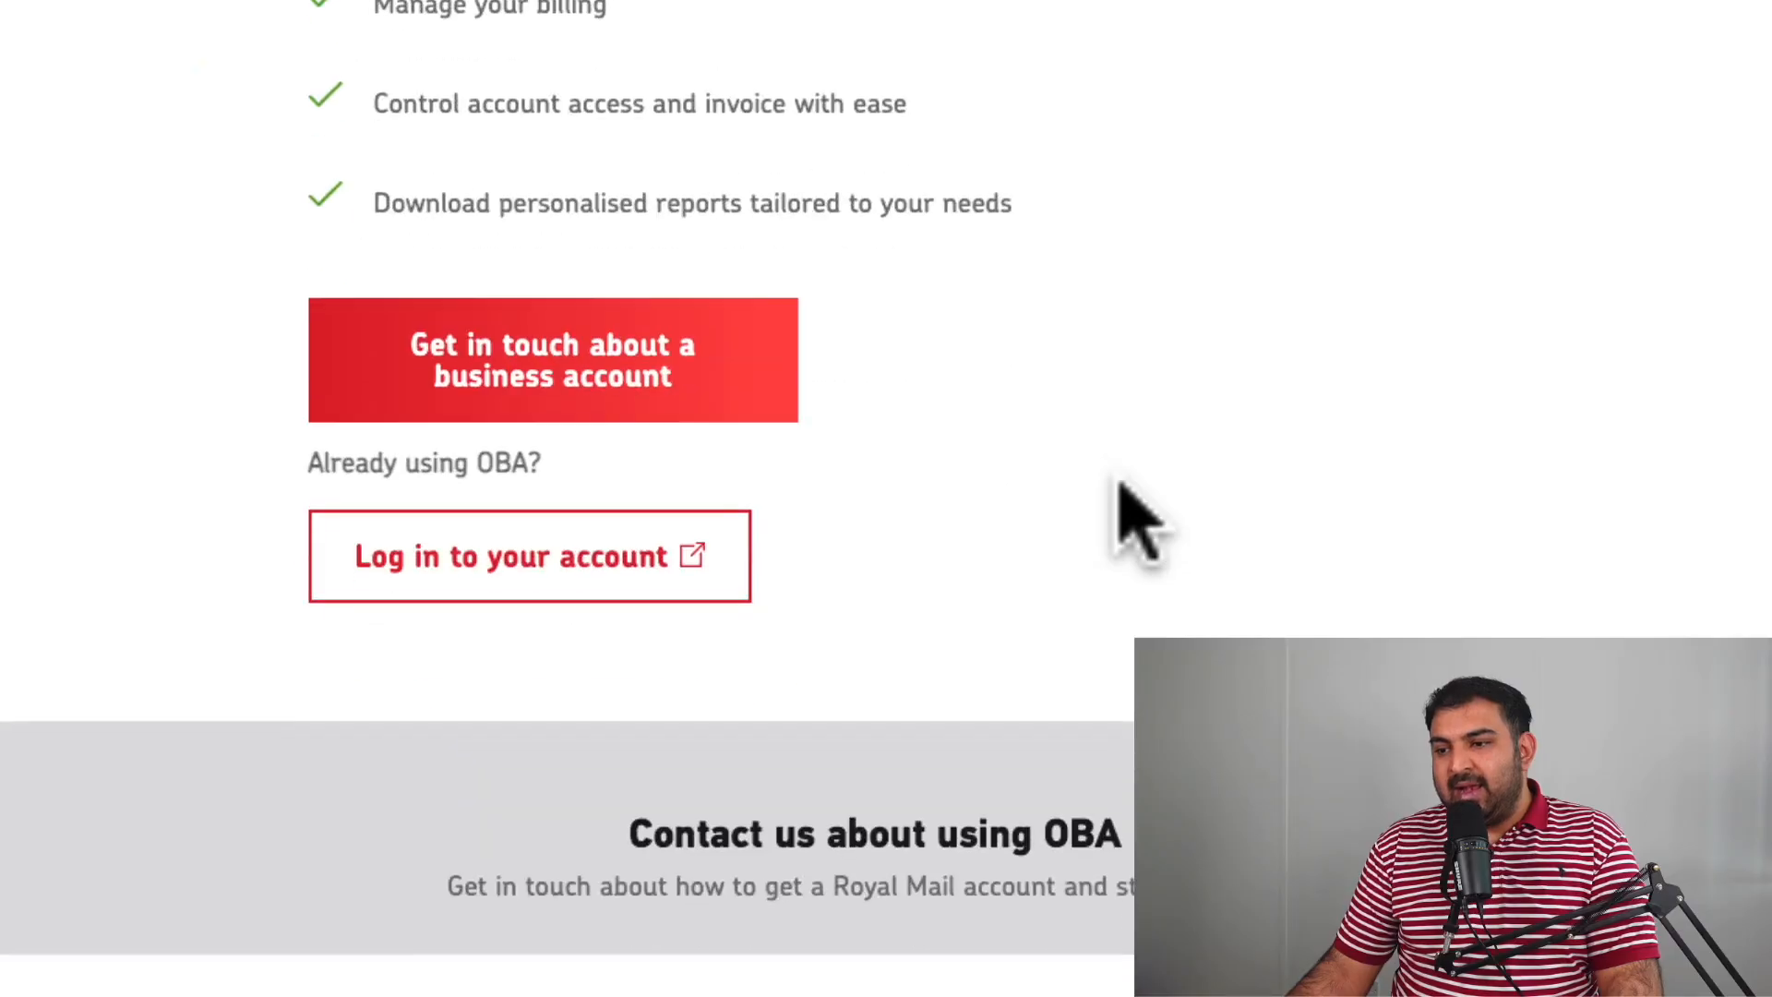
{"action": "scroll", "coordinate": [1122, 476], "scroll_direction": "up", "scroll_amount": 4}
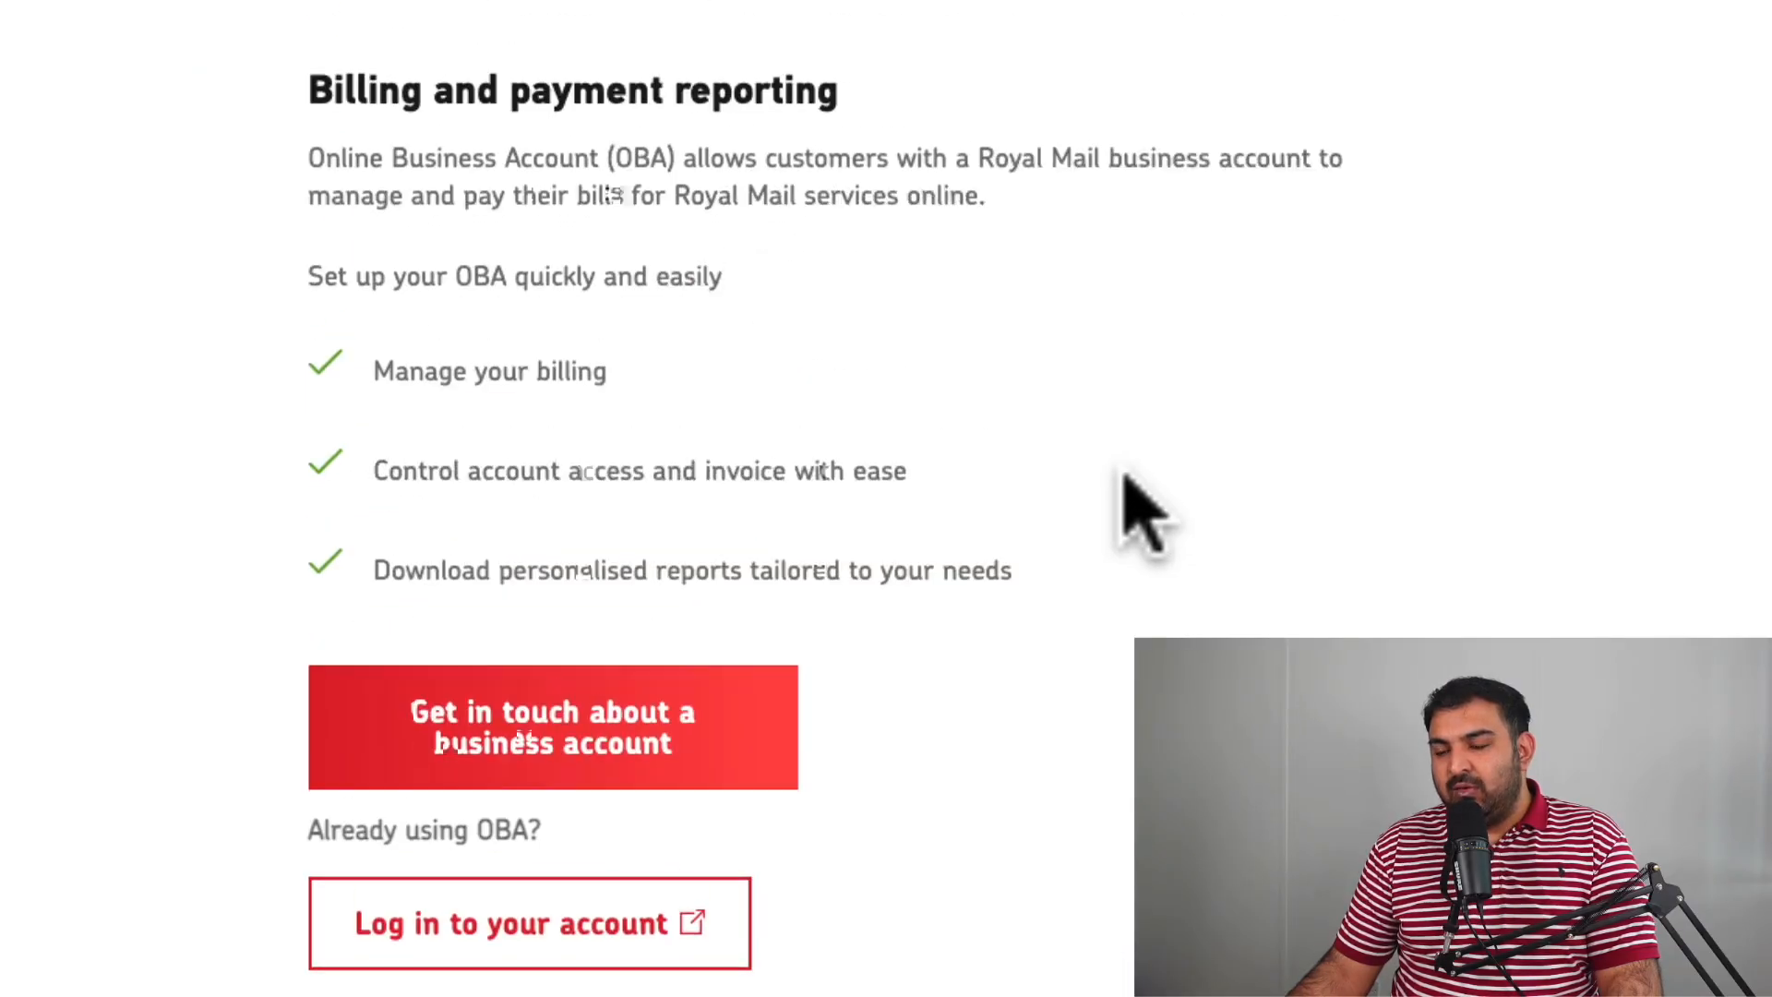
{"action": "scroll", "coordinate": [1141, 510], "scroll_direction": "up", "scroll_amount": 1}
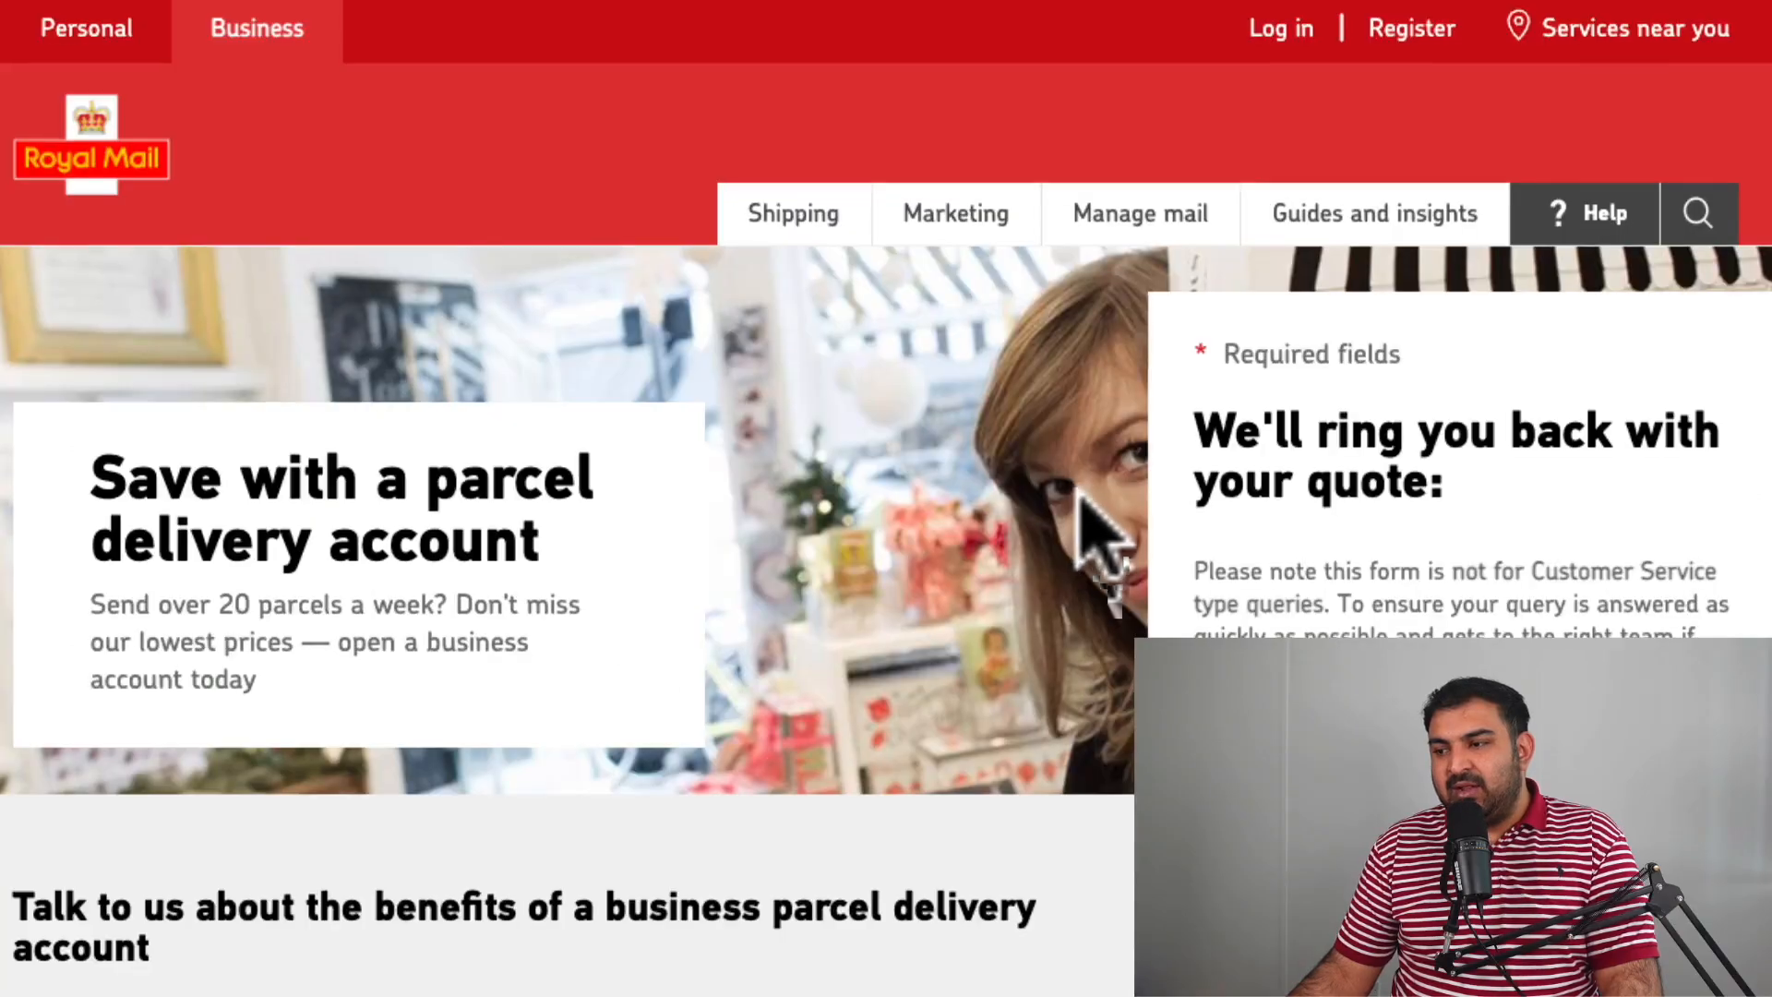
{"action": "scroll", "coordinate": [1079, 521], "scroll_direction": "down", "scroll_amount": 8}
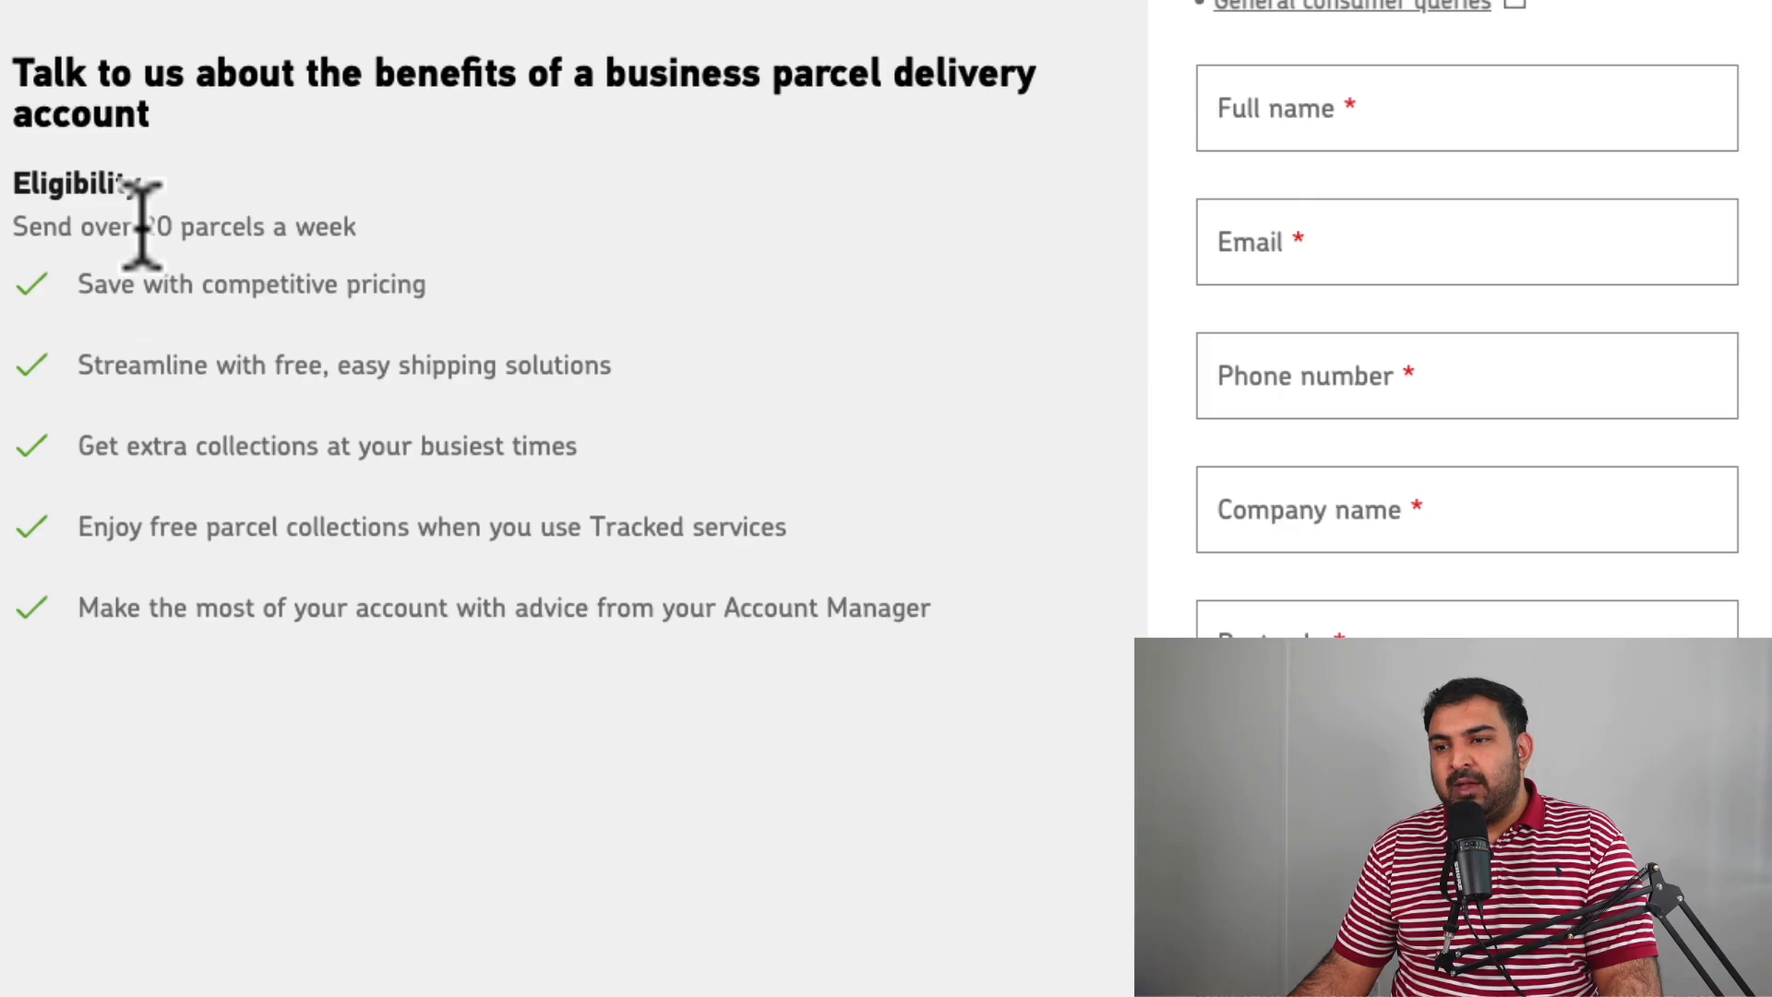
Highlight the 20-parcels-a-week requirement and the pricing, shipping and collections benefits.
{"action": "left_click_drag", "start_coordinate": [143, 226], "coordinate": [356, 228]}
{"action": "left_click_drag", "start_coordinate": [426, 282], "coordinate": [289, 281]}
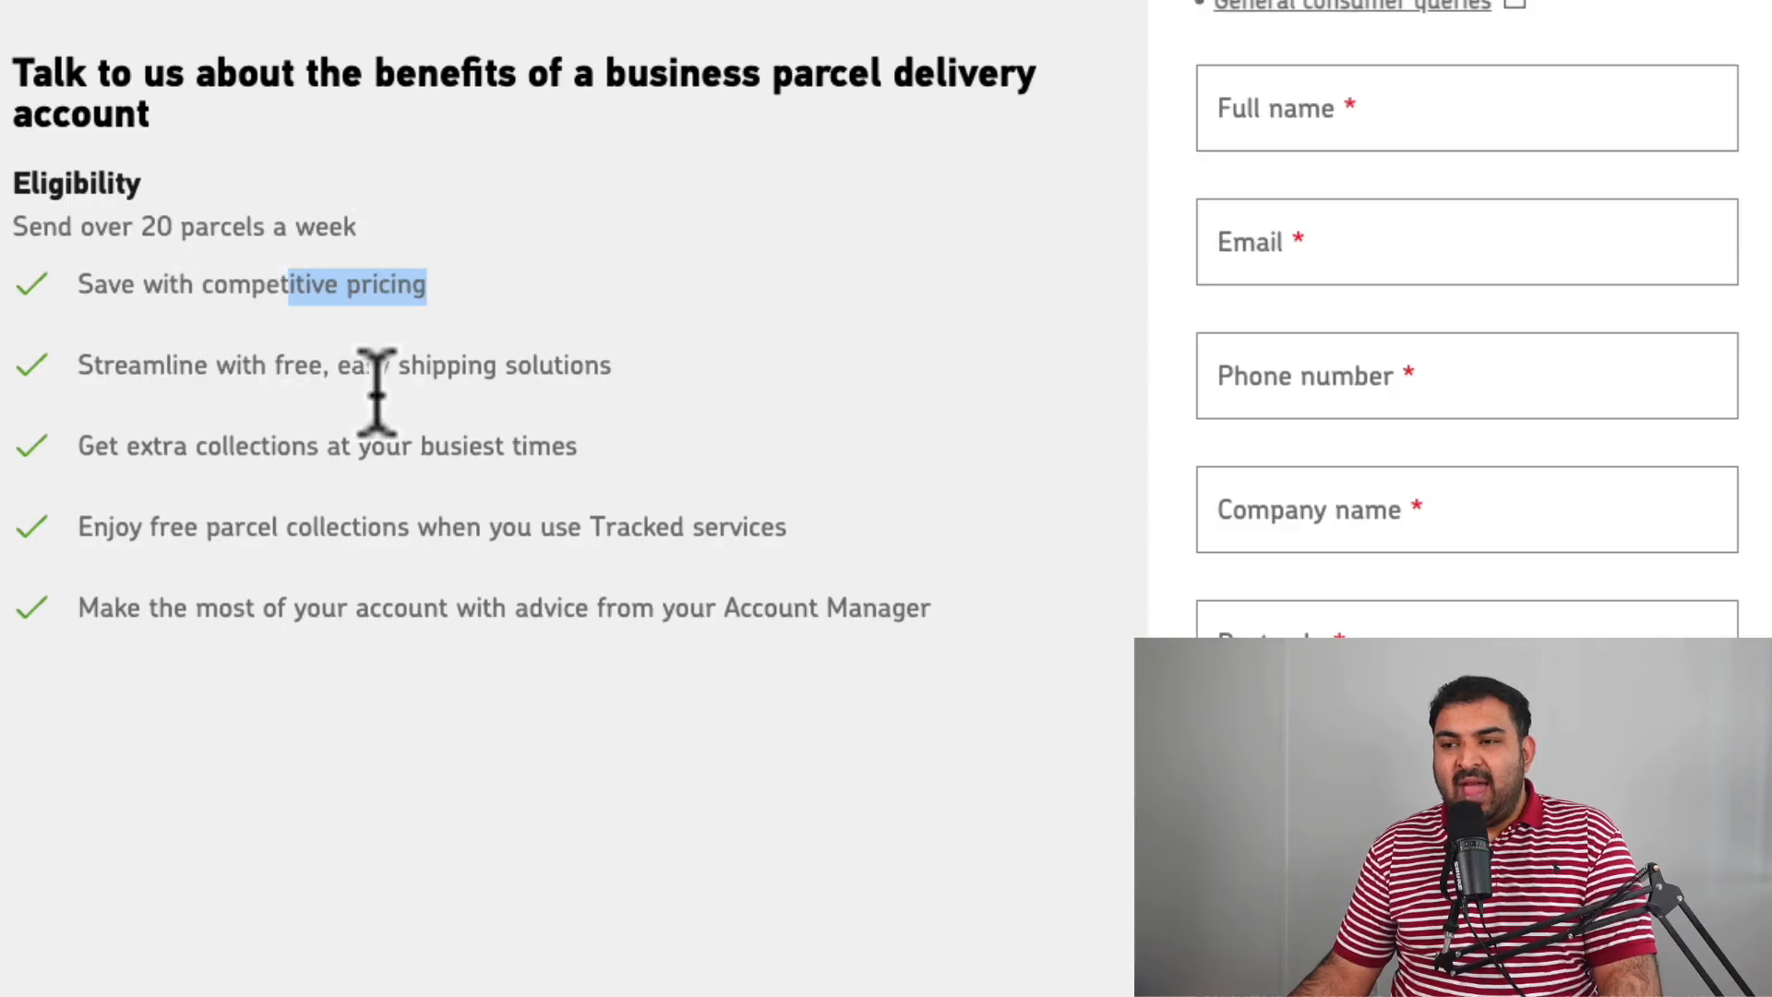
{"action": "left_click_drag", "start_coordinate": [329, 367], "coordinate": [620, 388]}
{"action": "left_click_drag", "start_coordinate": [578, 447], "coordinate": [86, 453]}
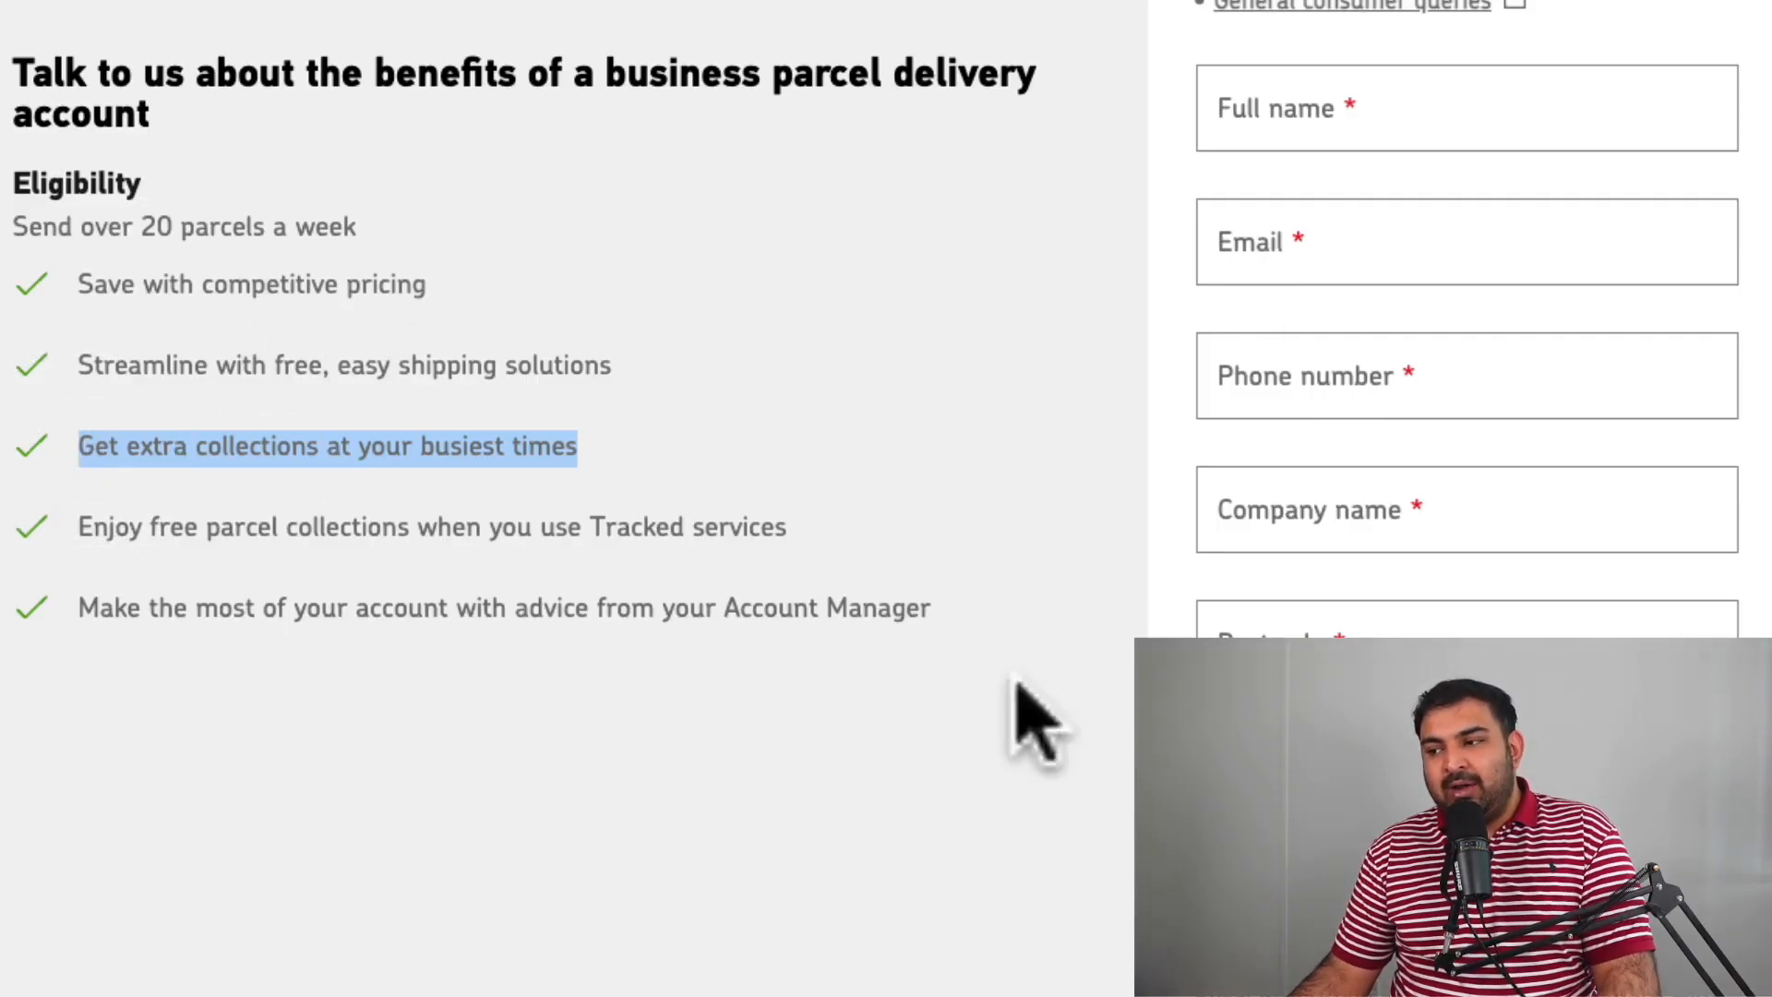
{"action": "scroll", "coordinate": [886, 419], "scroll_direction": "down", "scroll_amount": 4}
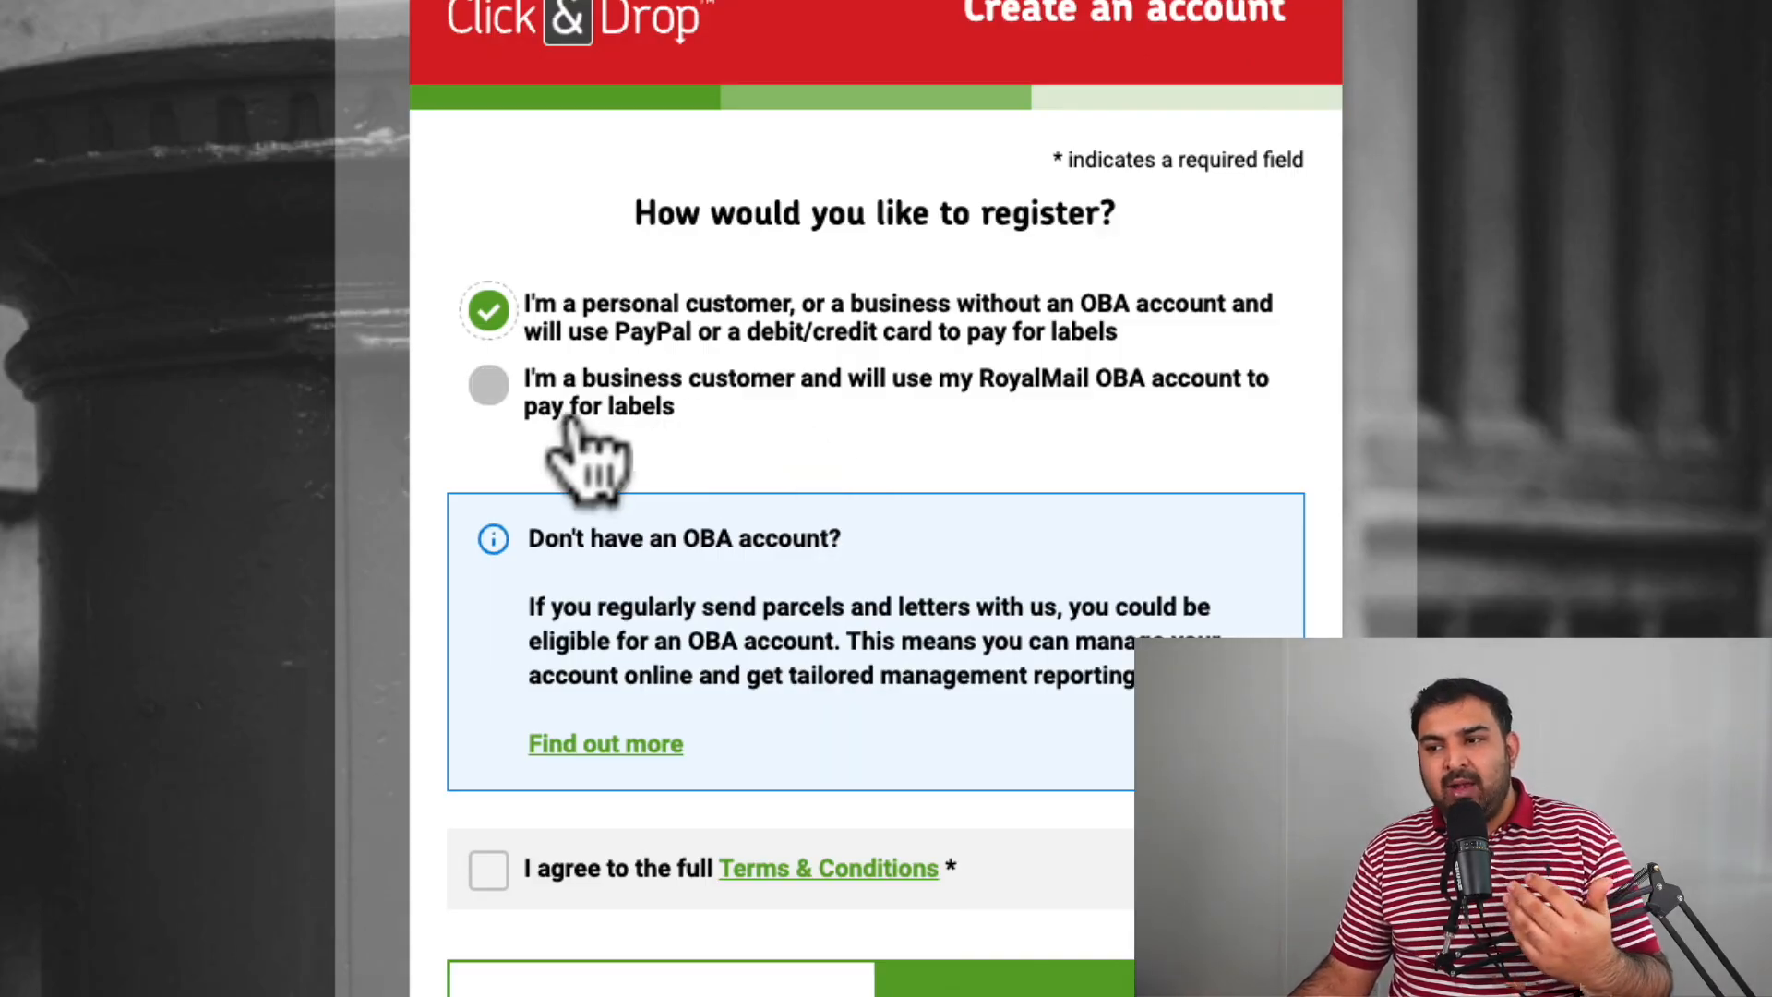
Try the business OBA option, clicking into its account and posting location number fields.
{"action": "left_click", "coordinate": [485, 385]}
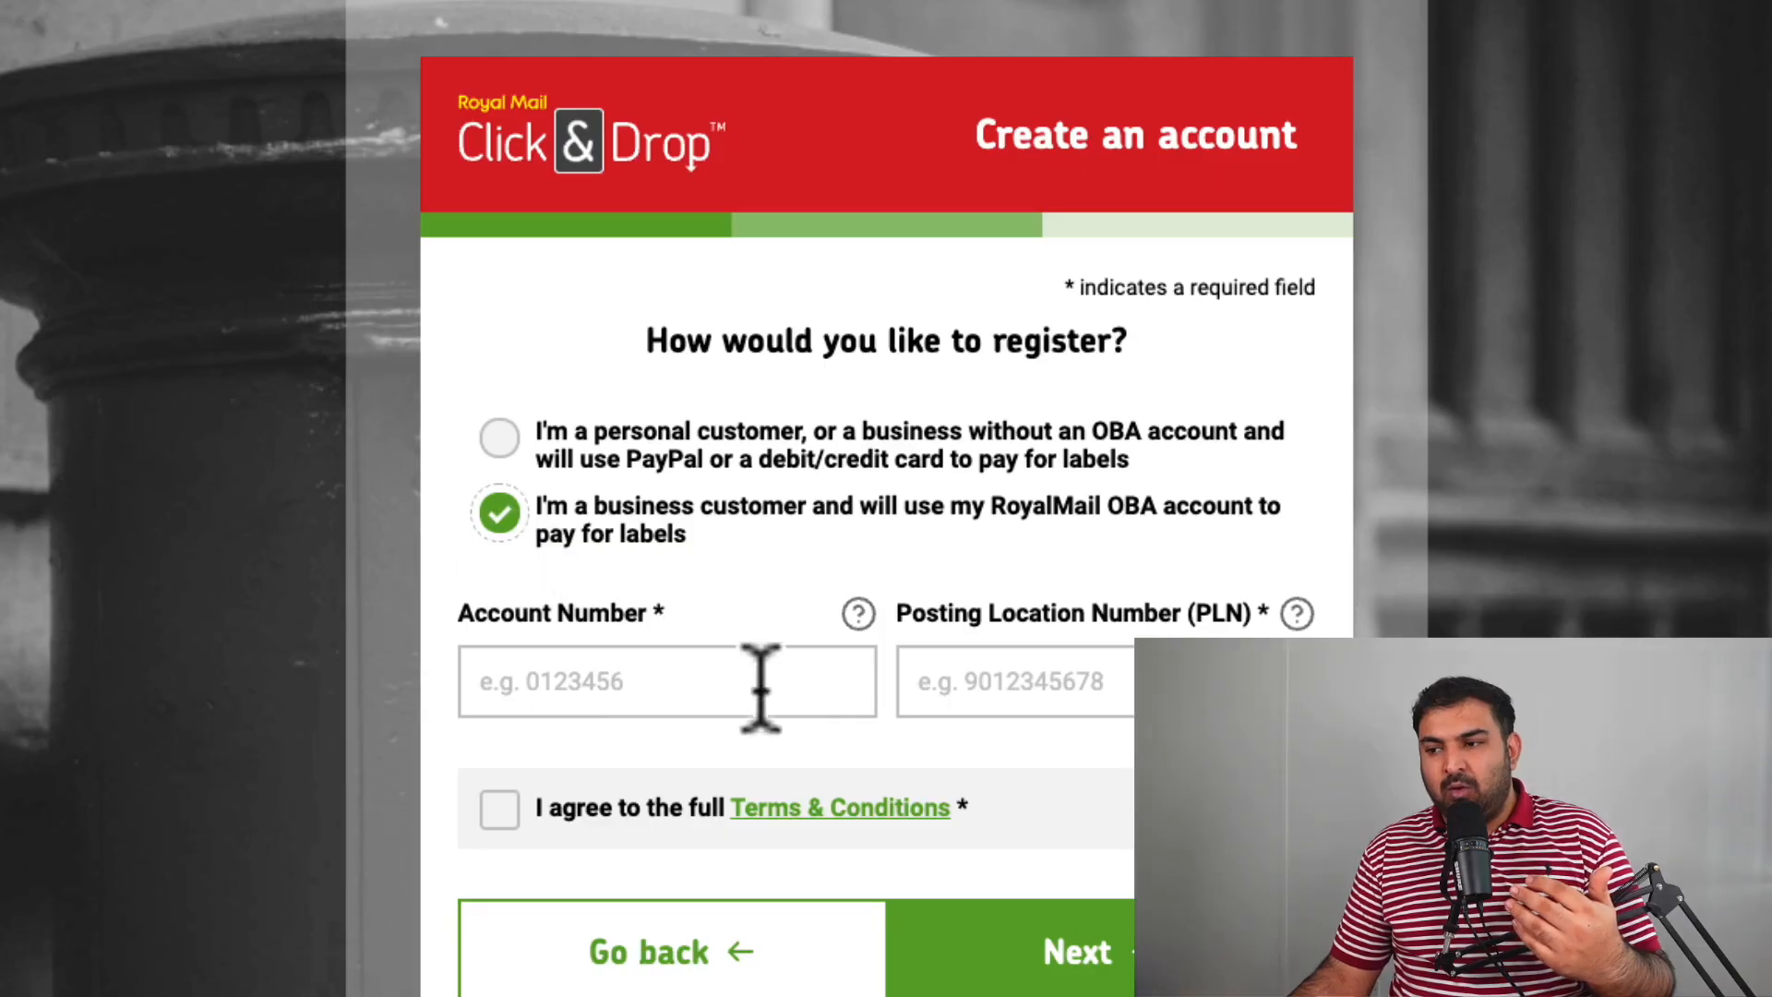
{"action": "left_click", "coordinate": [614, 681]}
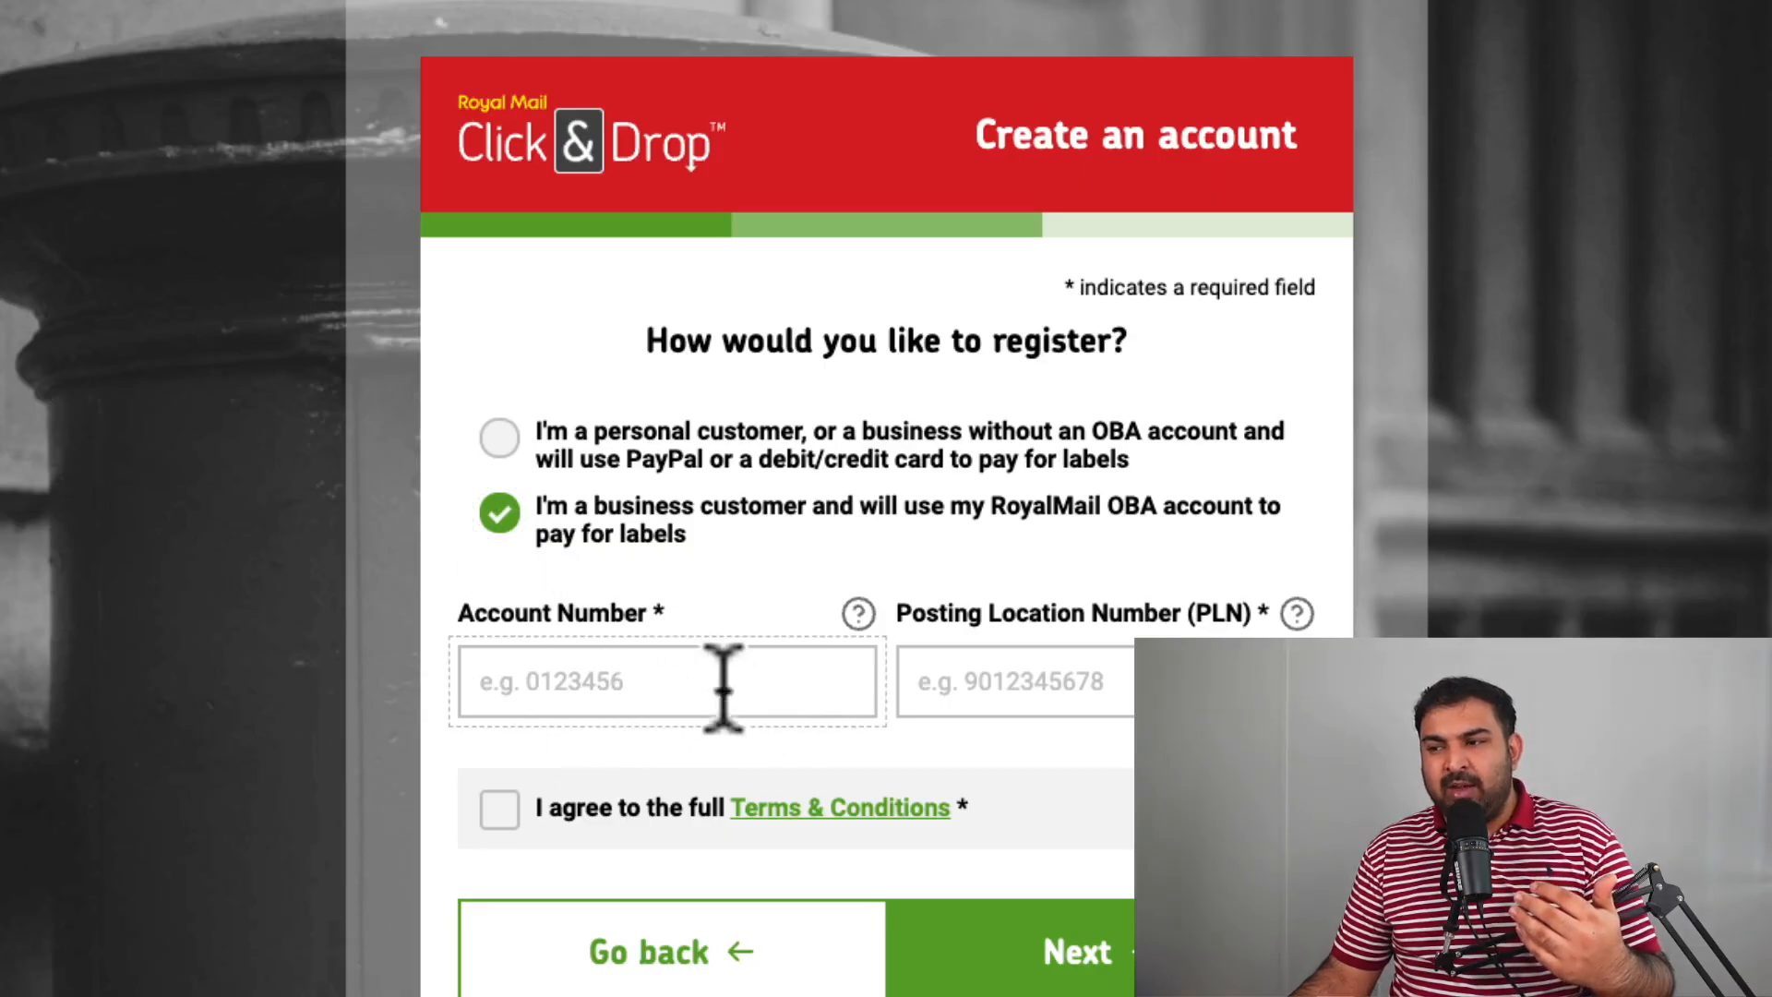
{"action": "left_click", "coordinate": [1022, 683]}
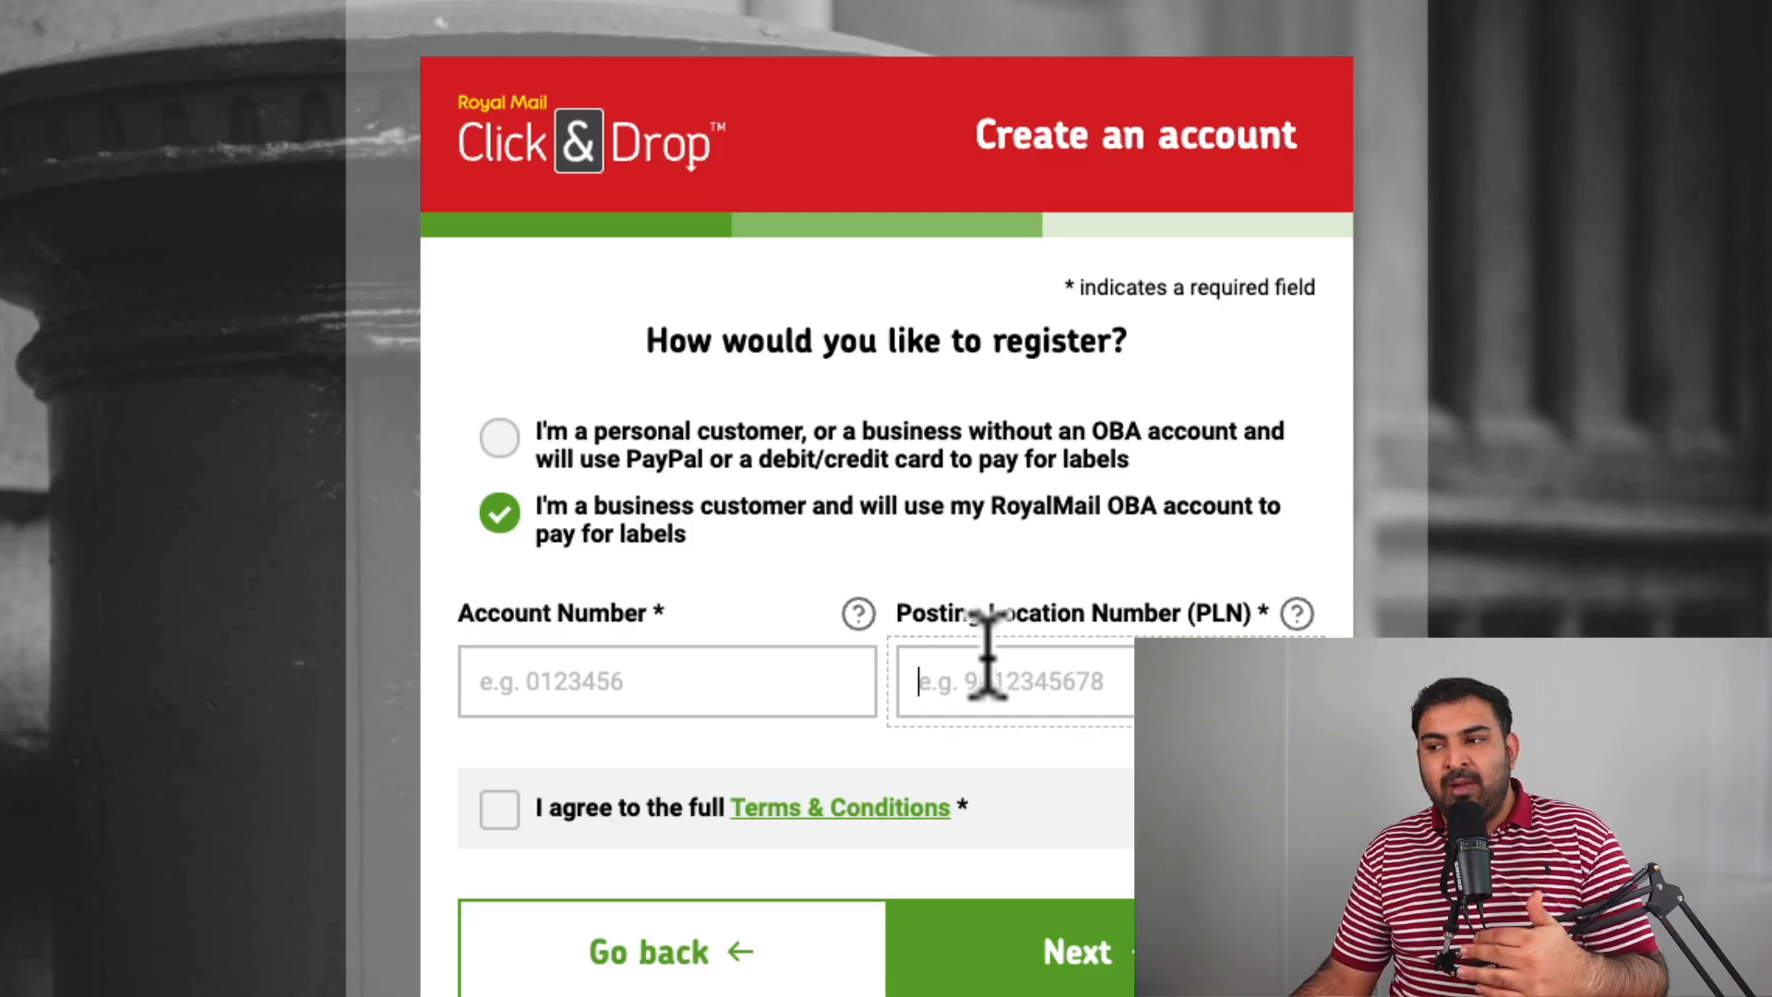
{"action": "left_click", "coordinate": [780, 688]}
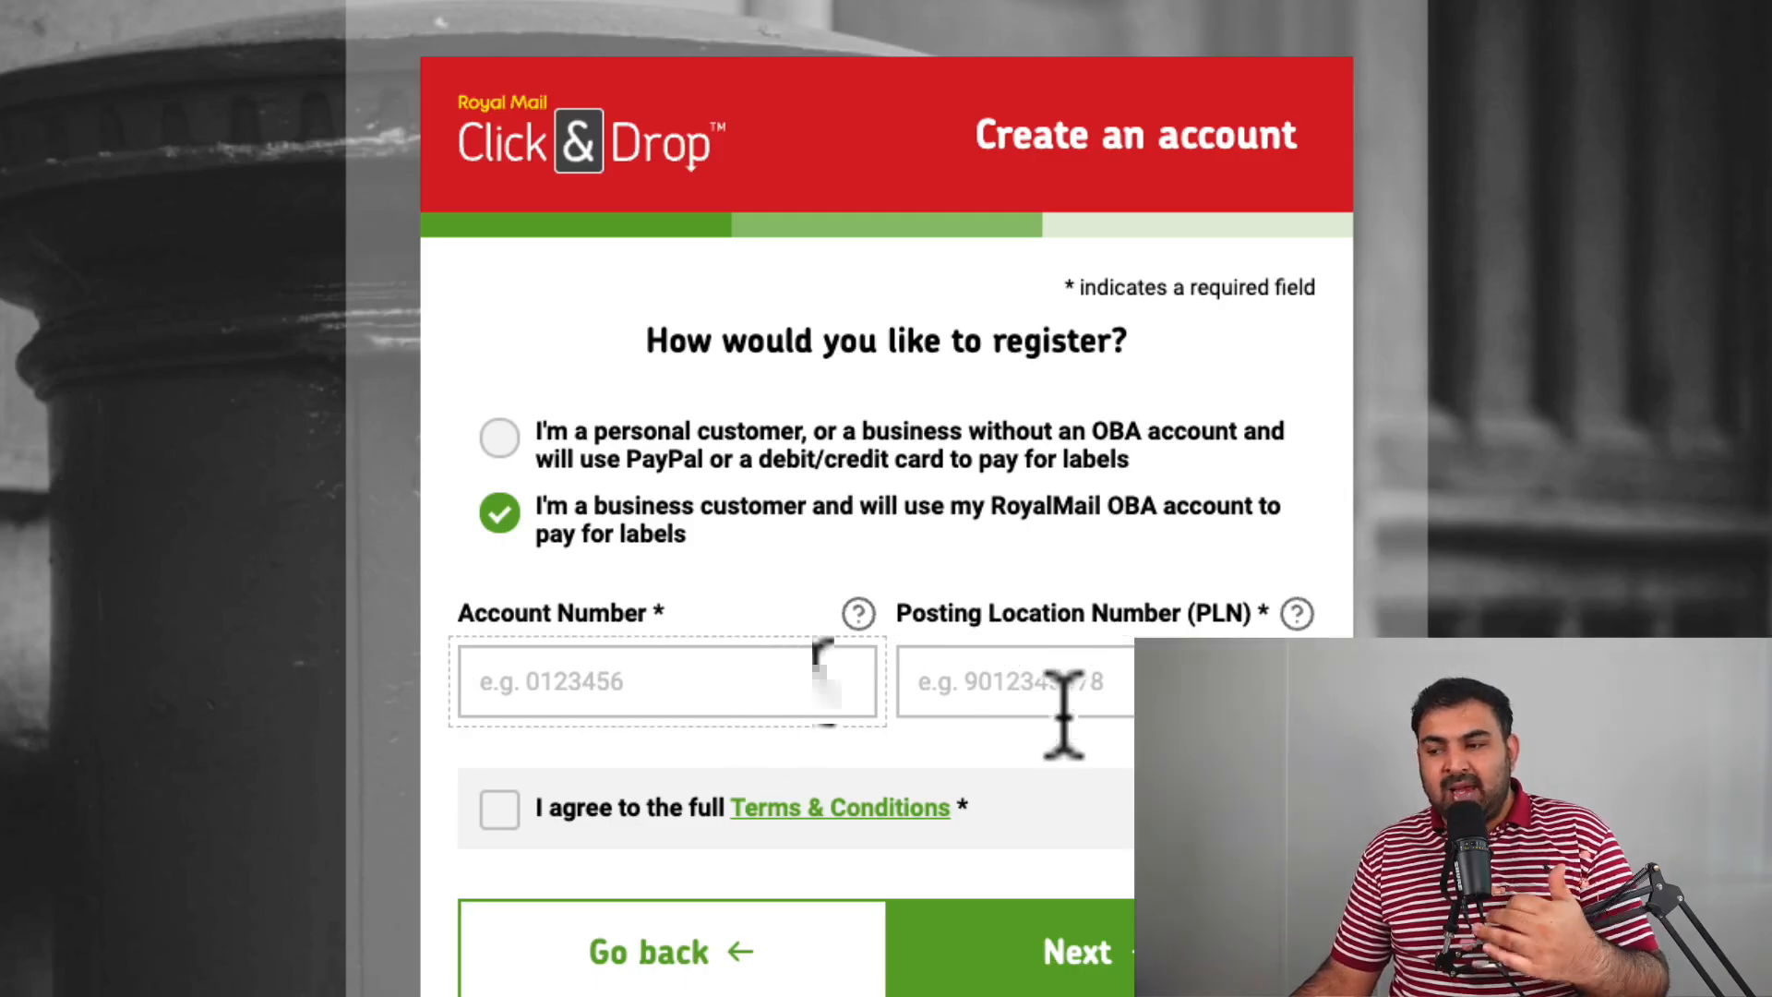
Register as a personal customer, accept the terms, opt out of marketing emails and submit.
{"action": "left_click", "coordinate": [497, 439]}
{"action": "scroll", "coordinate": [652, 415], "scroll_direction": "down", "scroll_amount": 1}
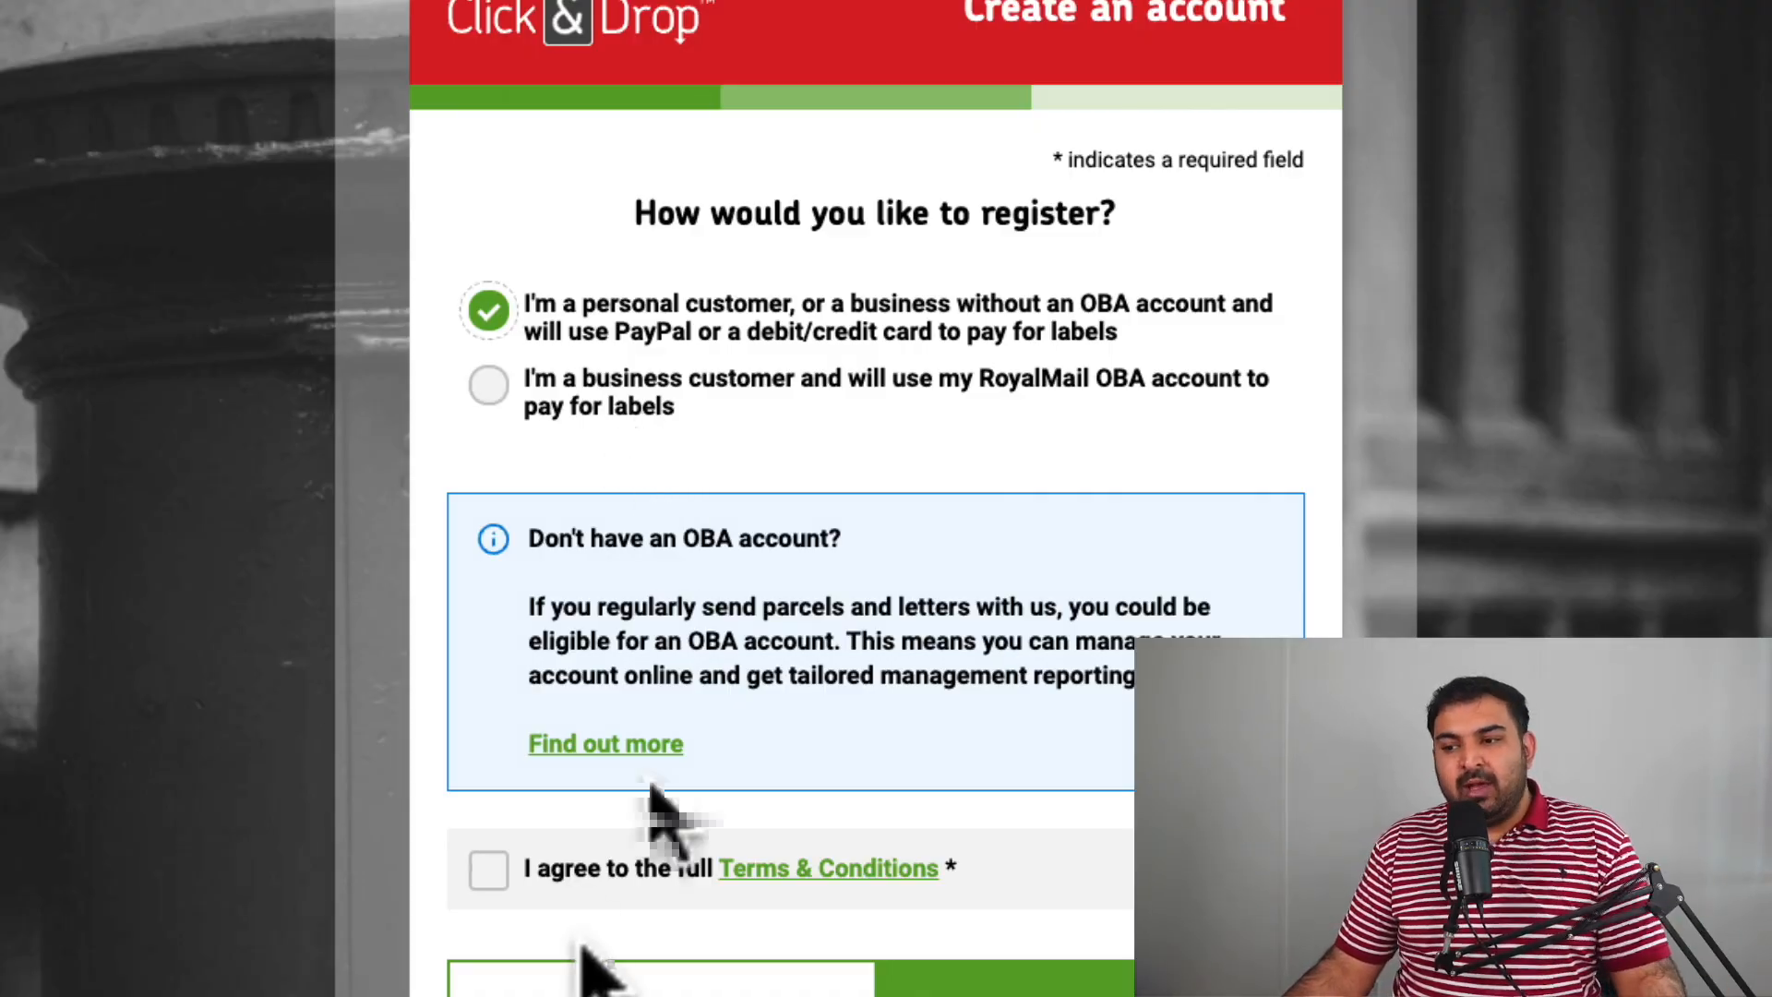
{"action": "left_click", "coordinate": [486, 872]}
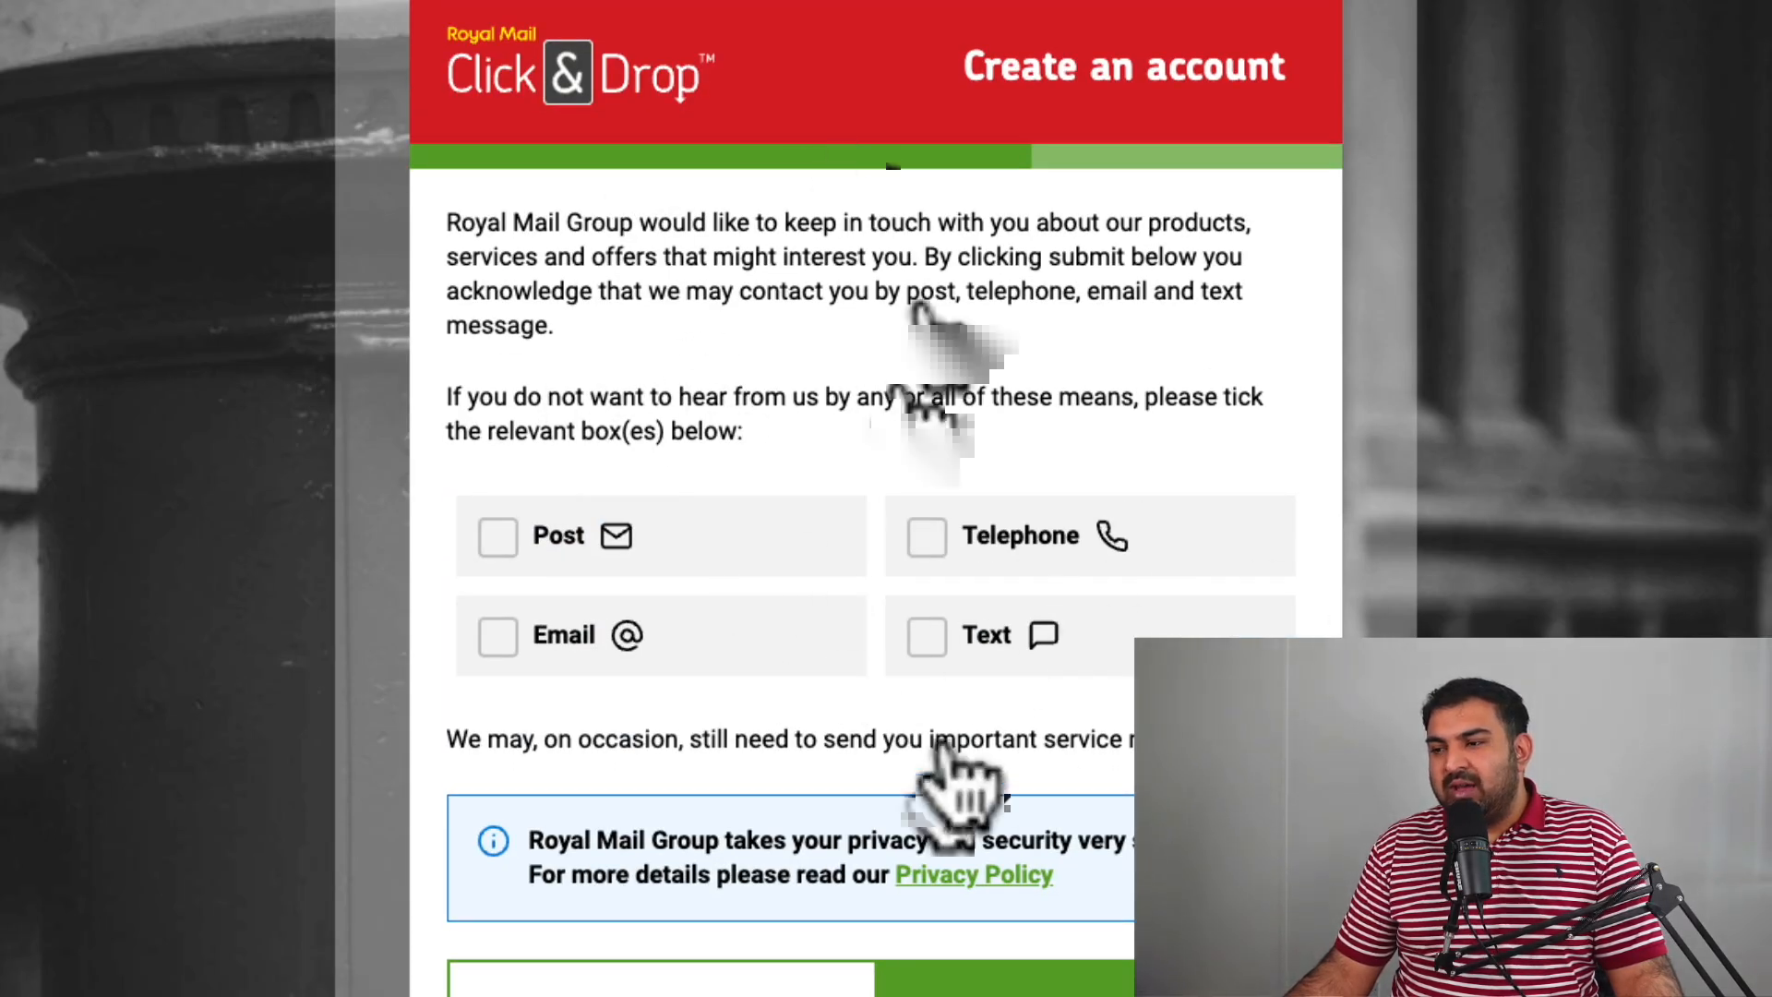
{"action": "left_click", "coordinate": [495, 637]}
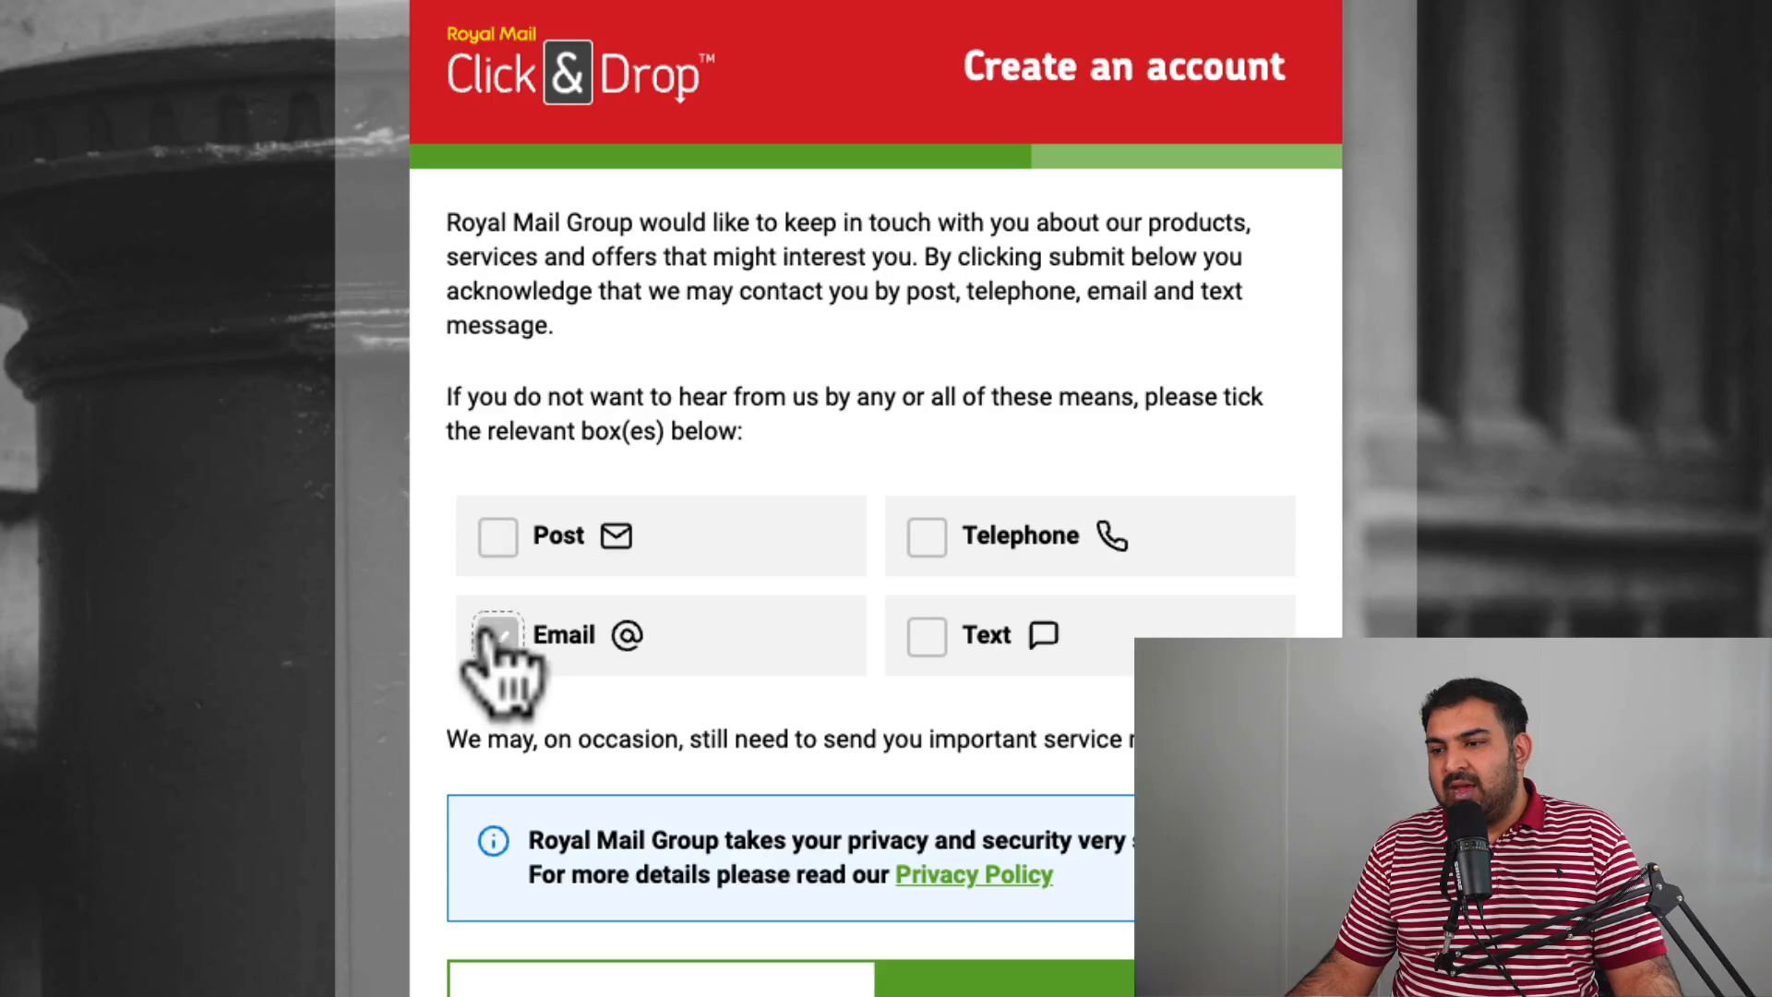
{"action": "left_click", "coordinate": [1020, 985]}
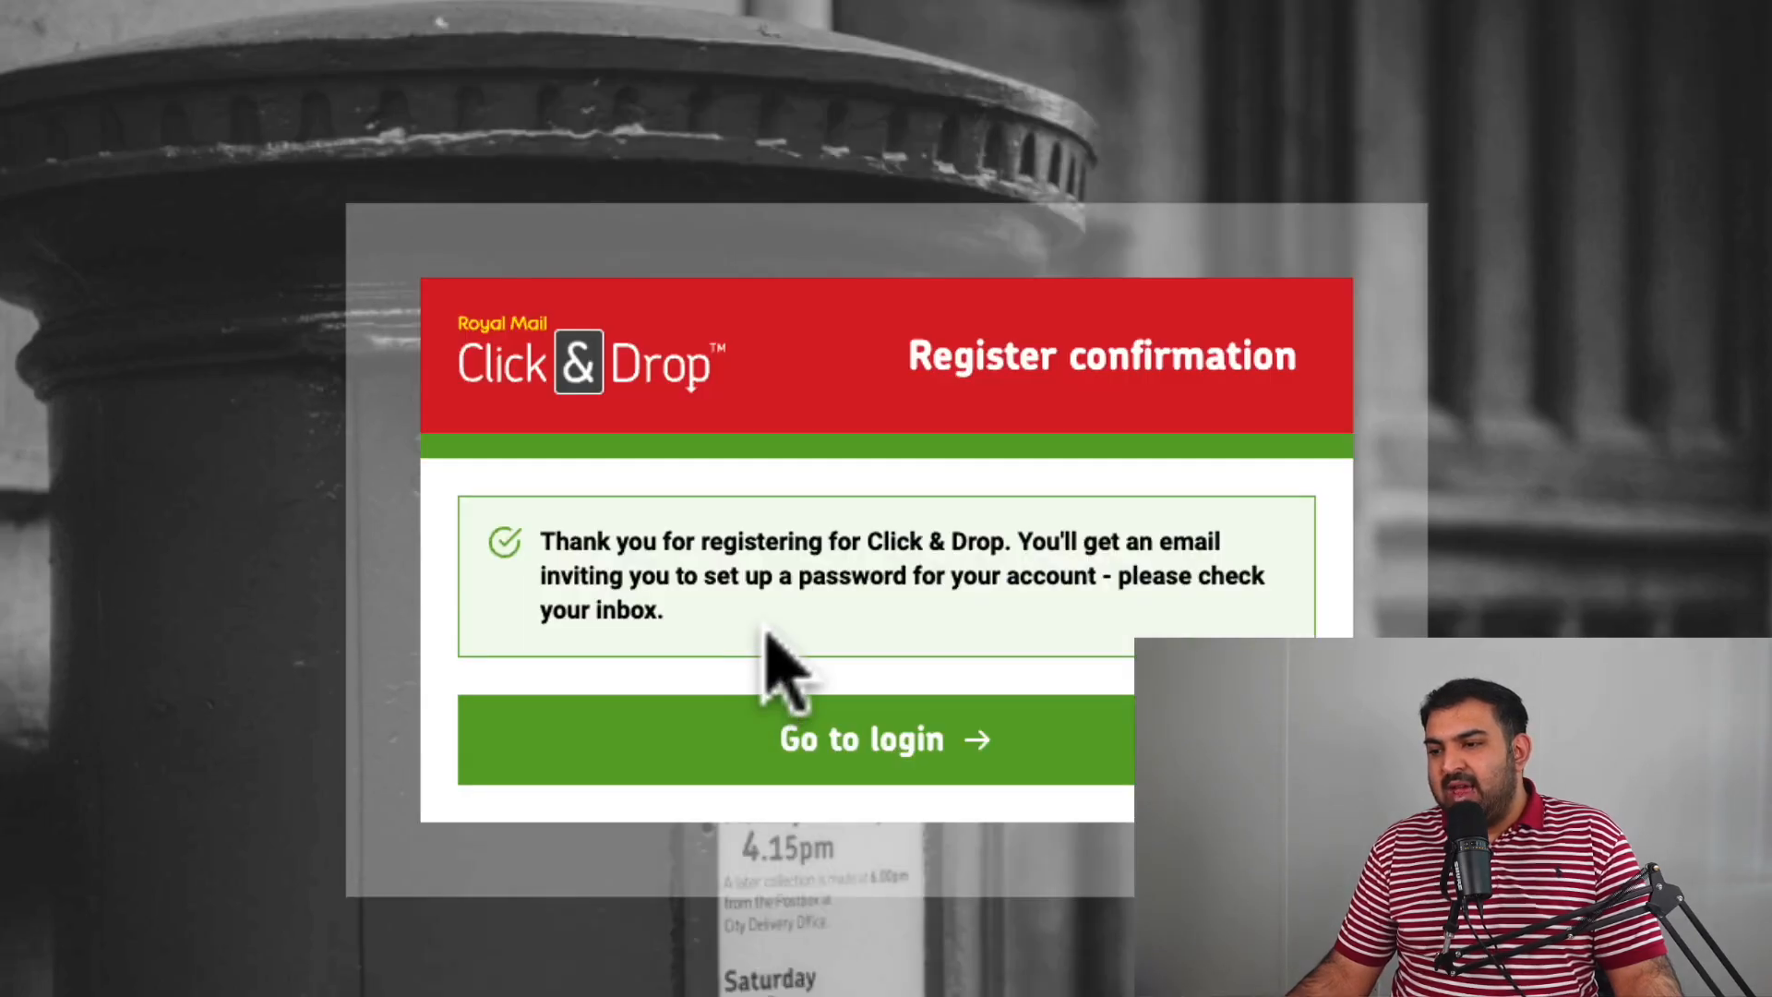
Go to the login page and clear the prefilled email and password fields.
{"action": "left_click", "coordinate": [847, 744]}
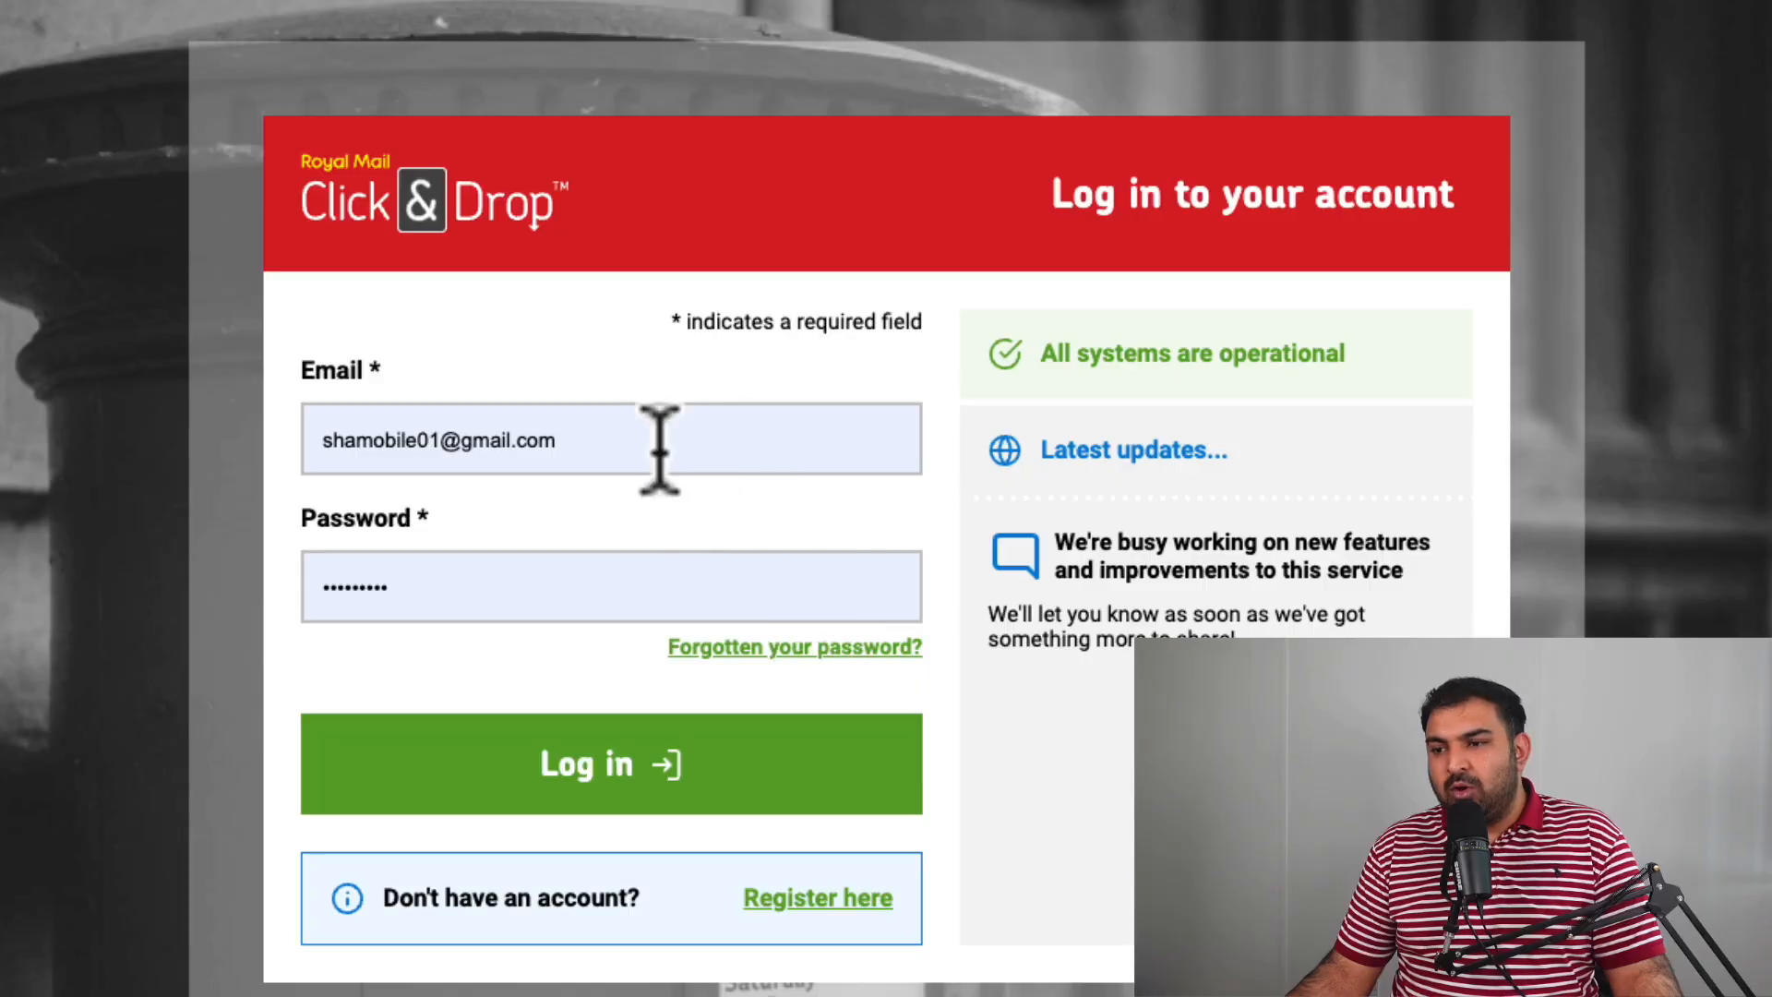
{"action": "triple_click", "coordinate": [643, 443]}
{"action": "key", "text": "BackSpace"}
{"action": "triple_click", "coordinate": [329, 582]}
{"action": "key", "text": "BackSpace"}
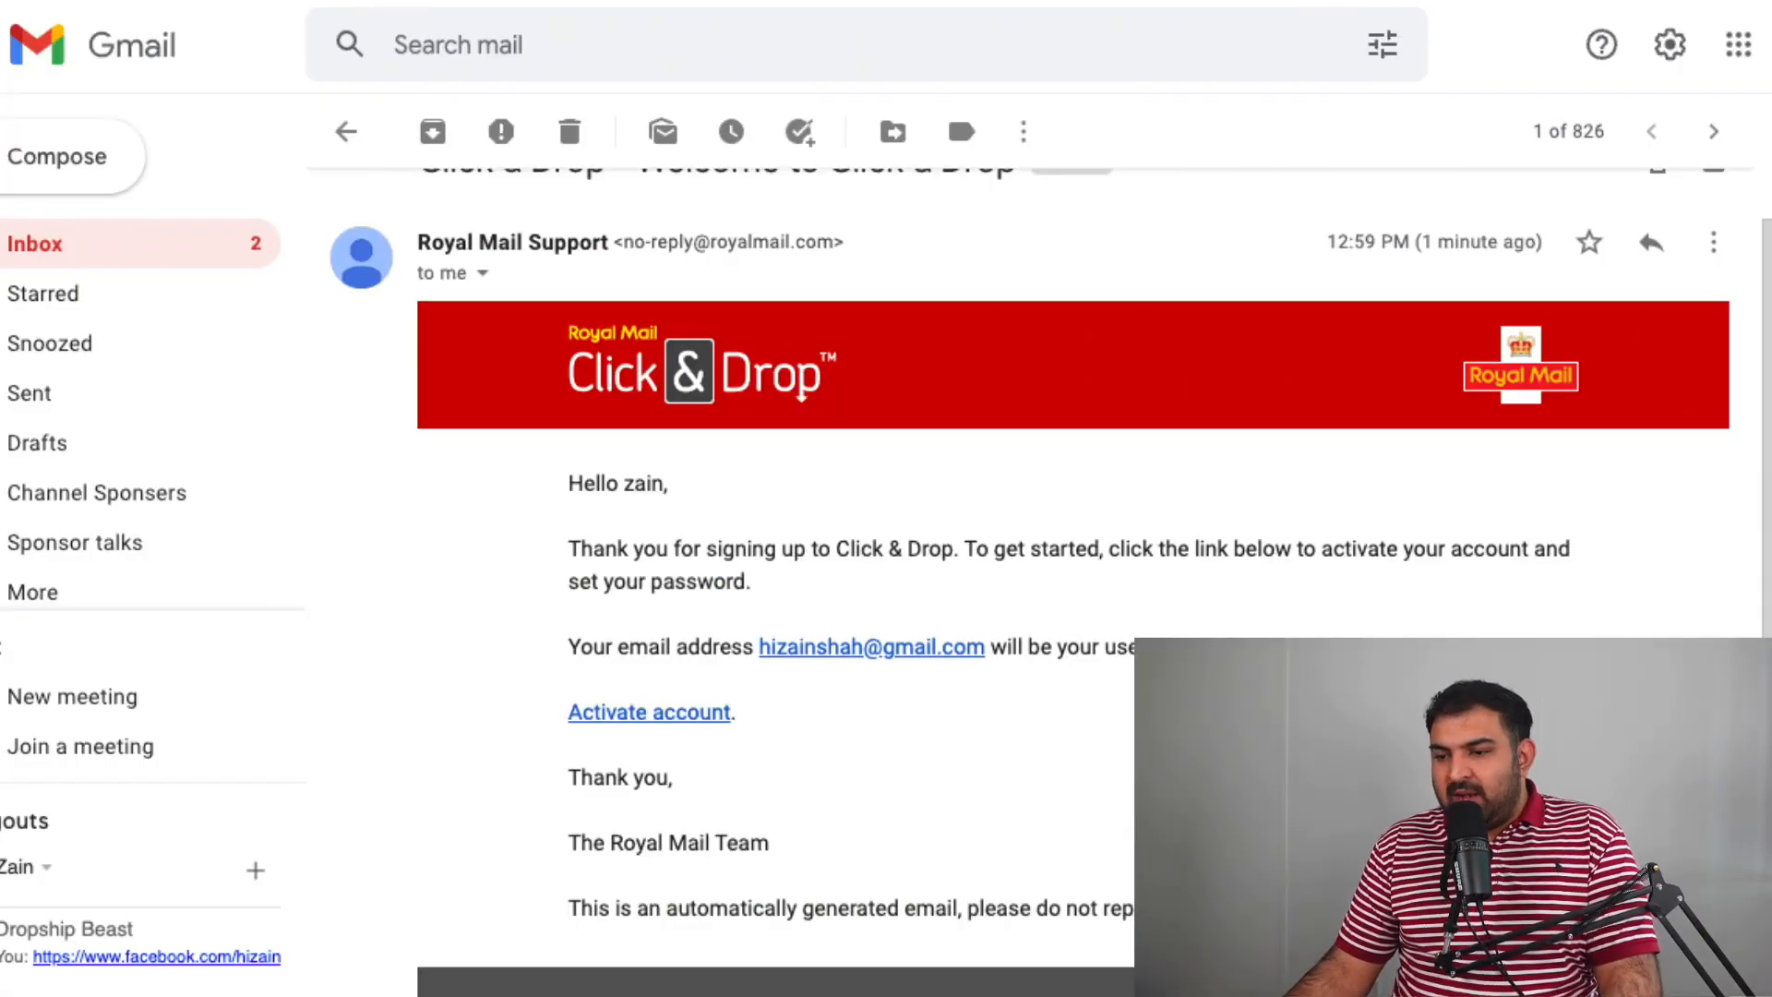
Activate the account from the email and submit a first password, declining Chrome's save offer.
{"action": "left_click", "coordinate": [661, 716]}
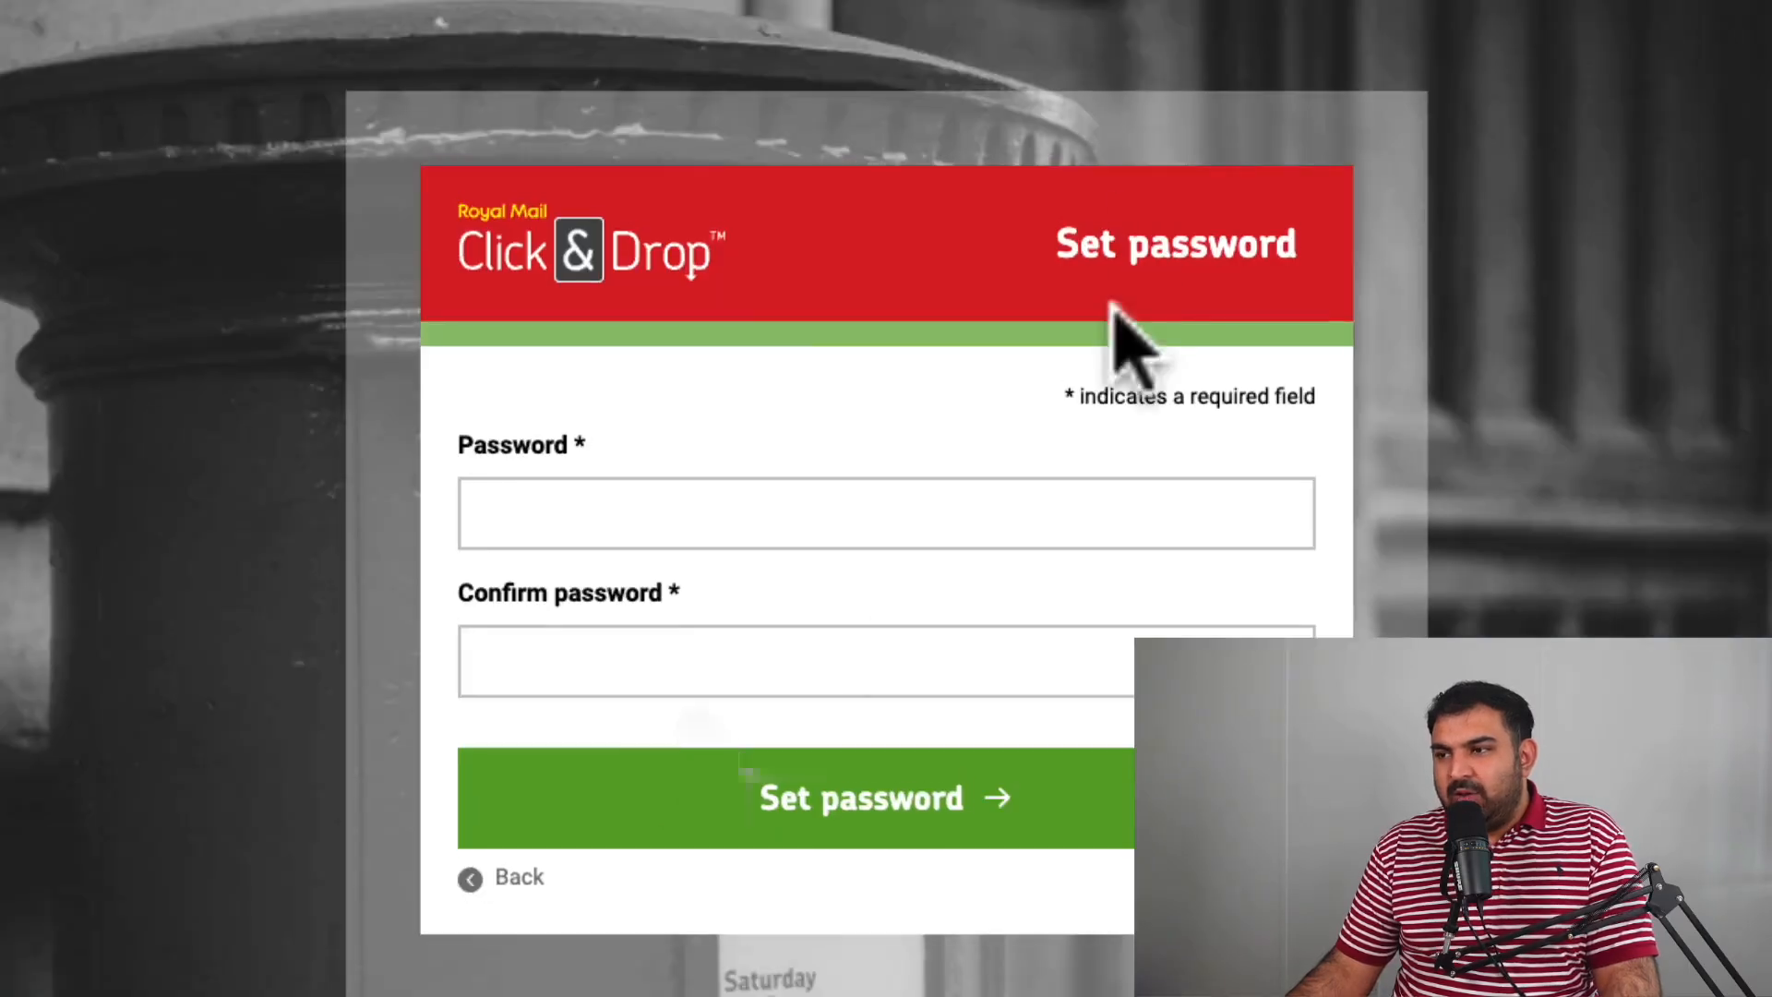
{"action": "left_click", "coordinate": [617, 513]}
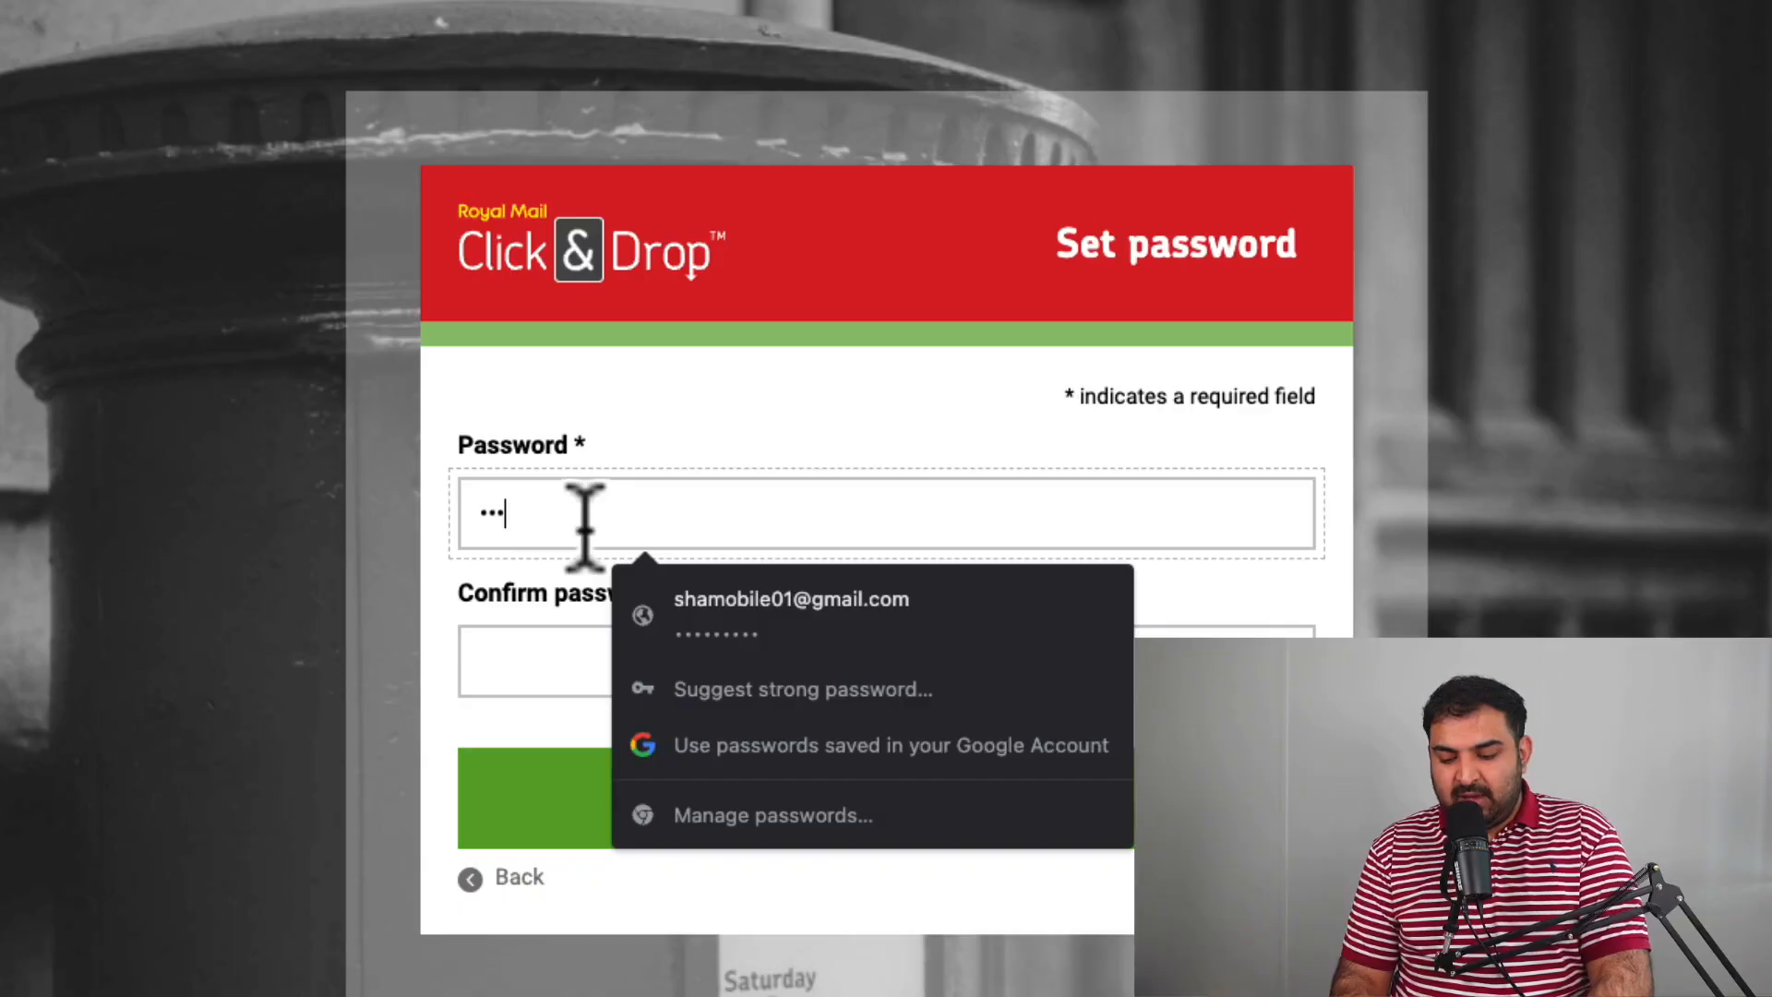
{"action": "key", "text": "Tab"}
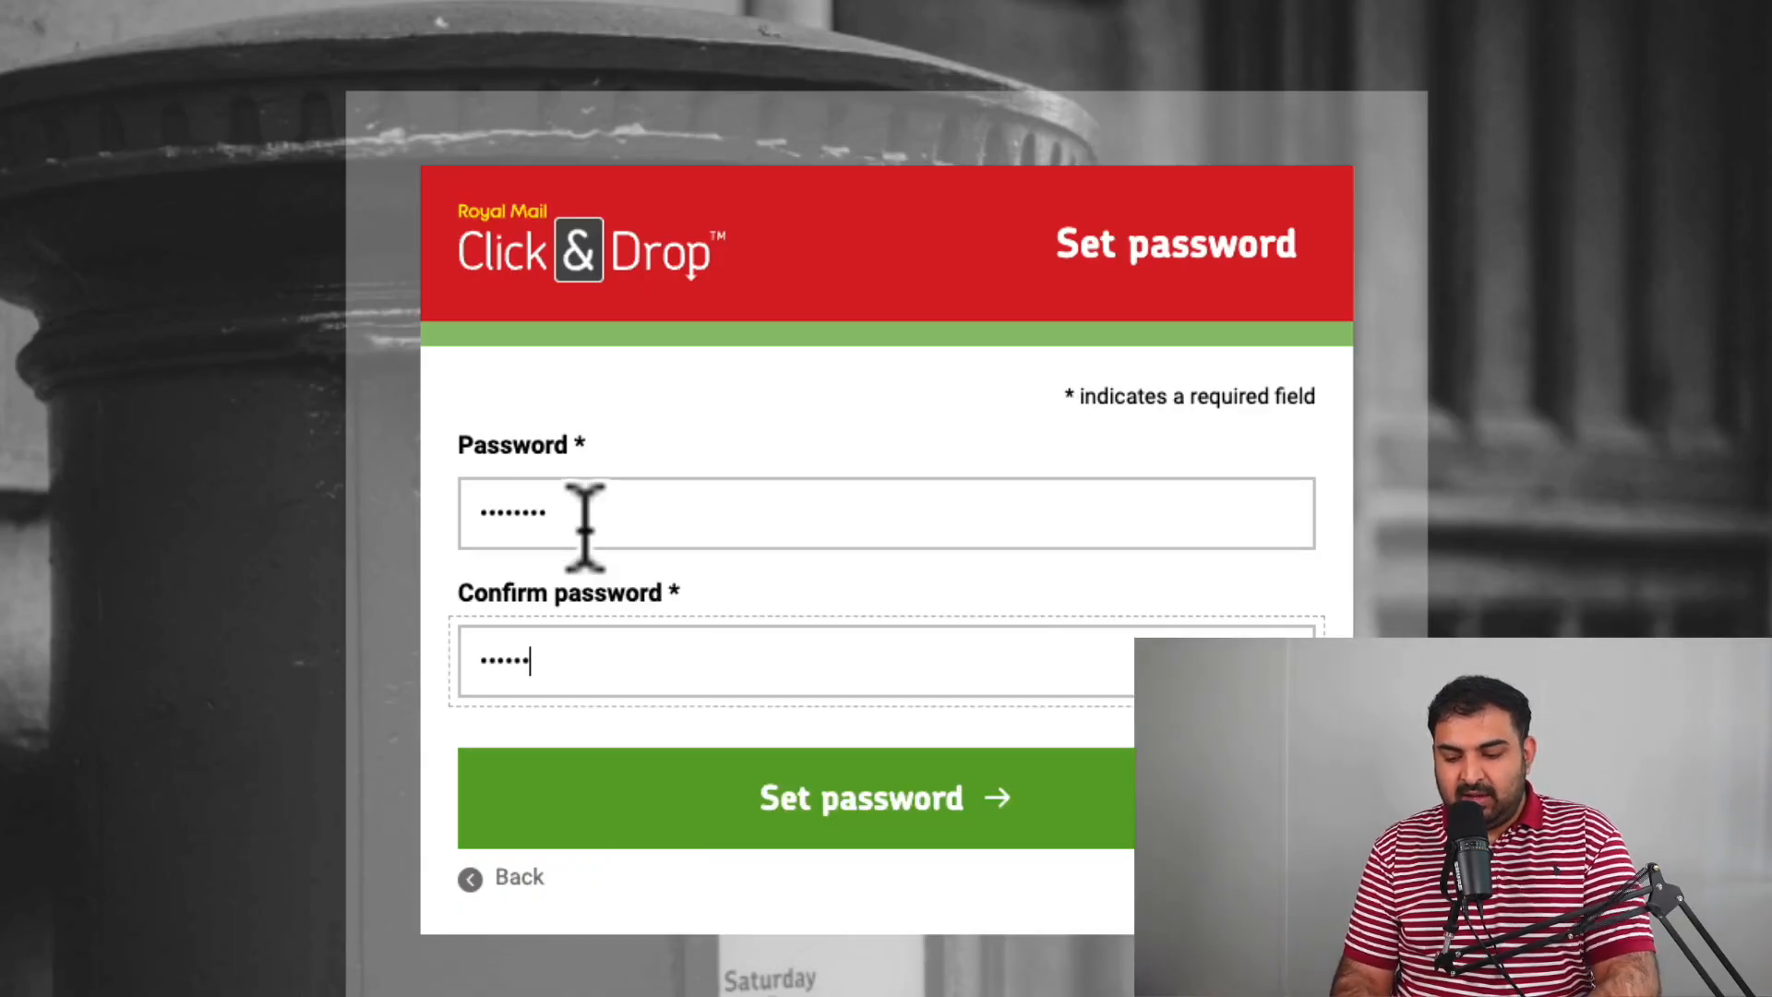
{"action": "key", "text": "Return"}
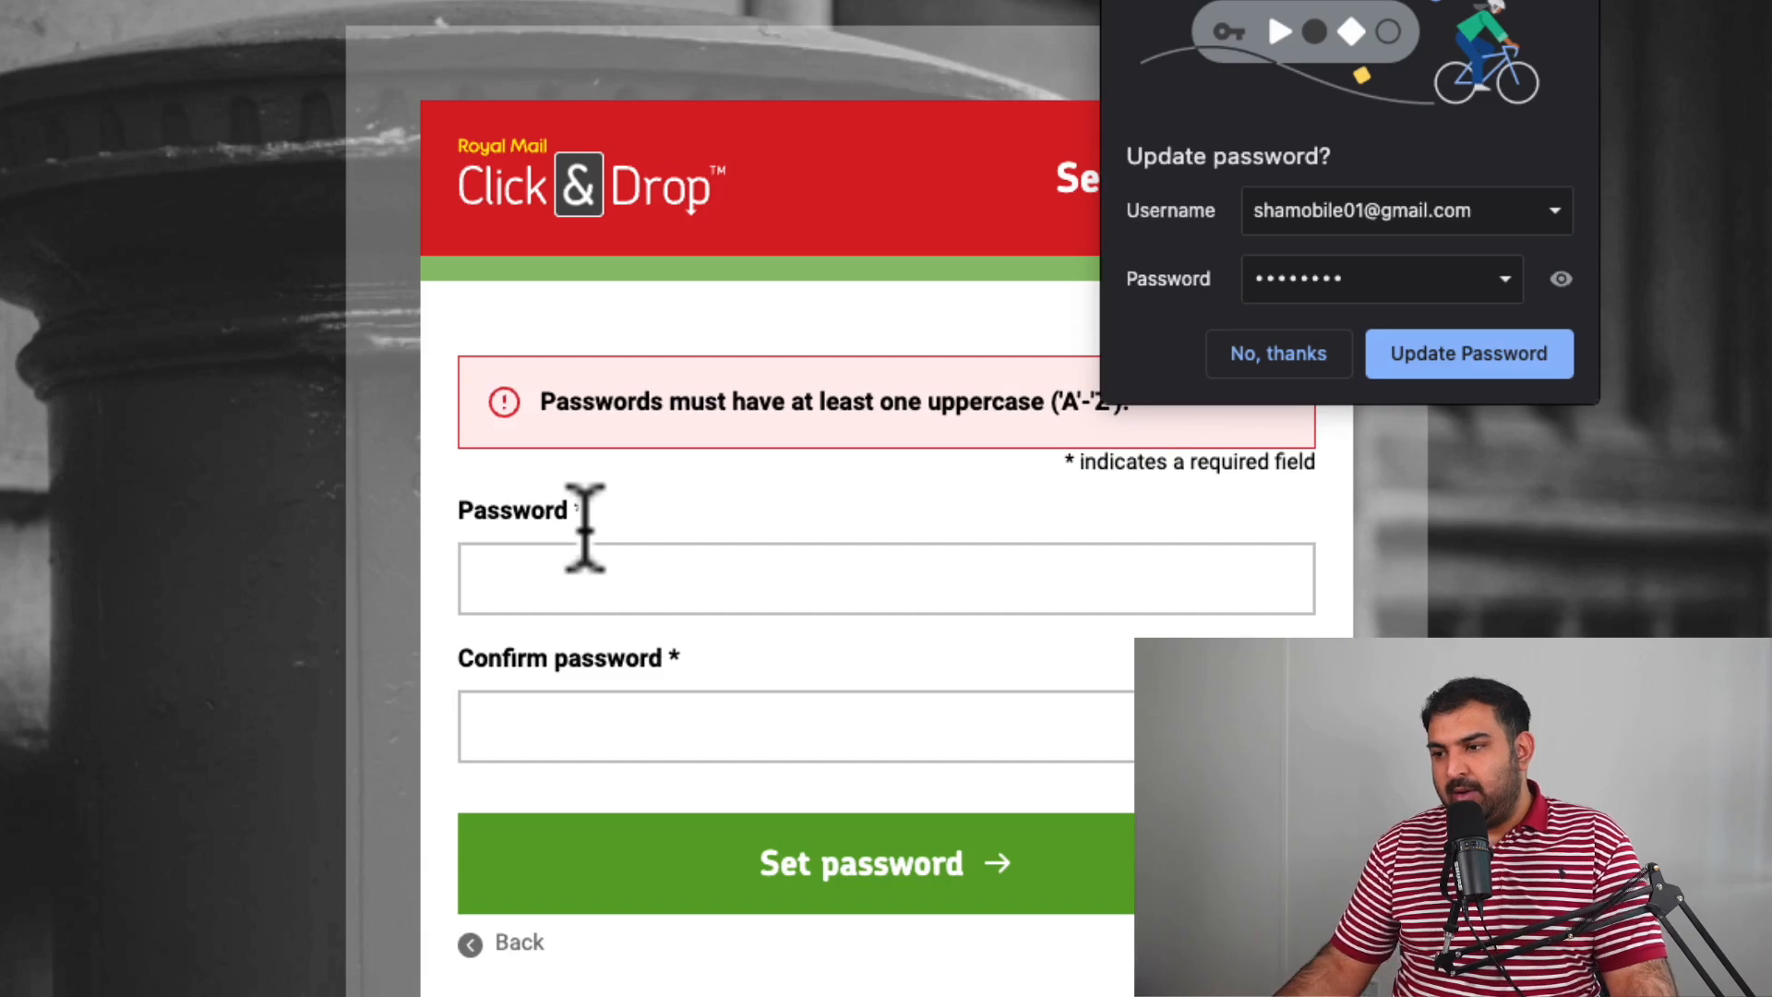
{"action": "left_click", "coordinate": [1255, 356]}
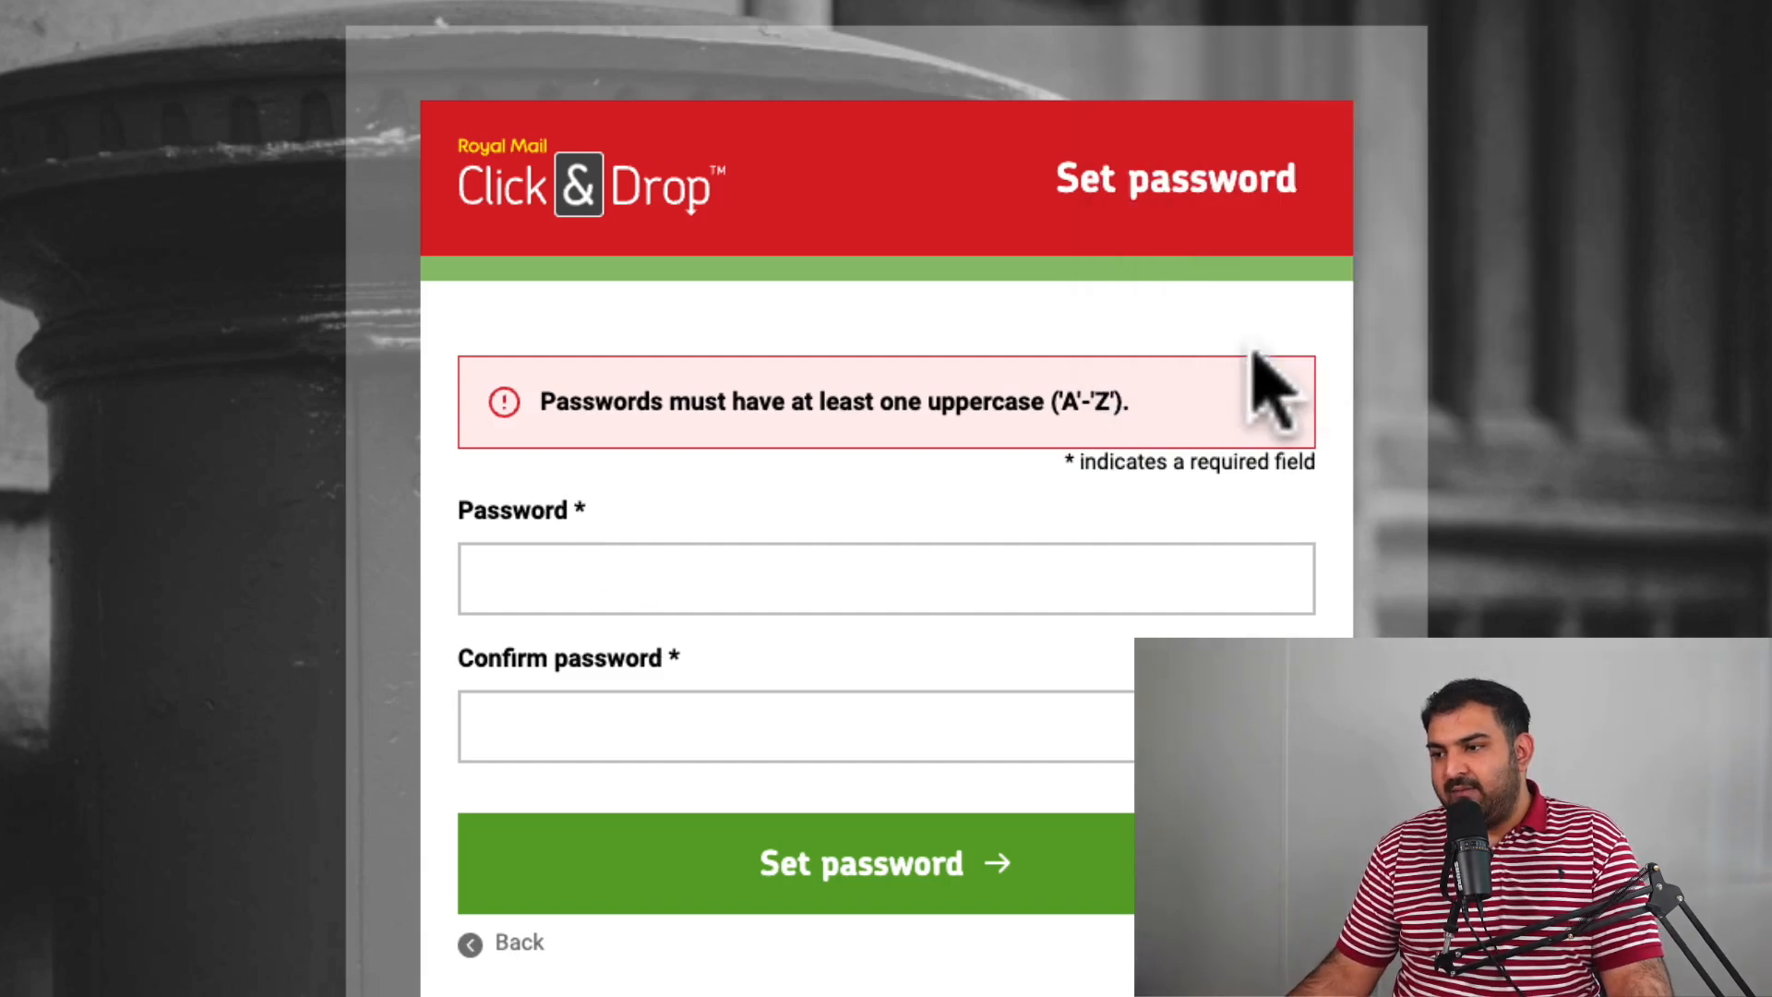
Set a new password with an uppercase letter and dismiss Chrome's update-password prompt.
{"action": "left_click", "coordinate": [633, 565]}
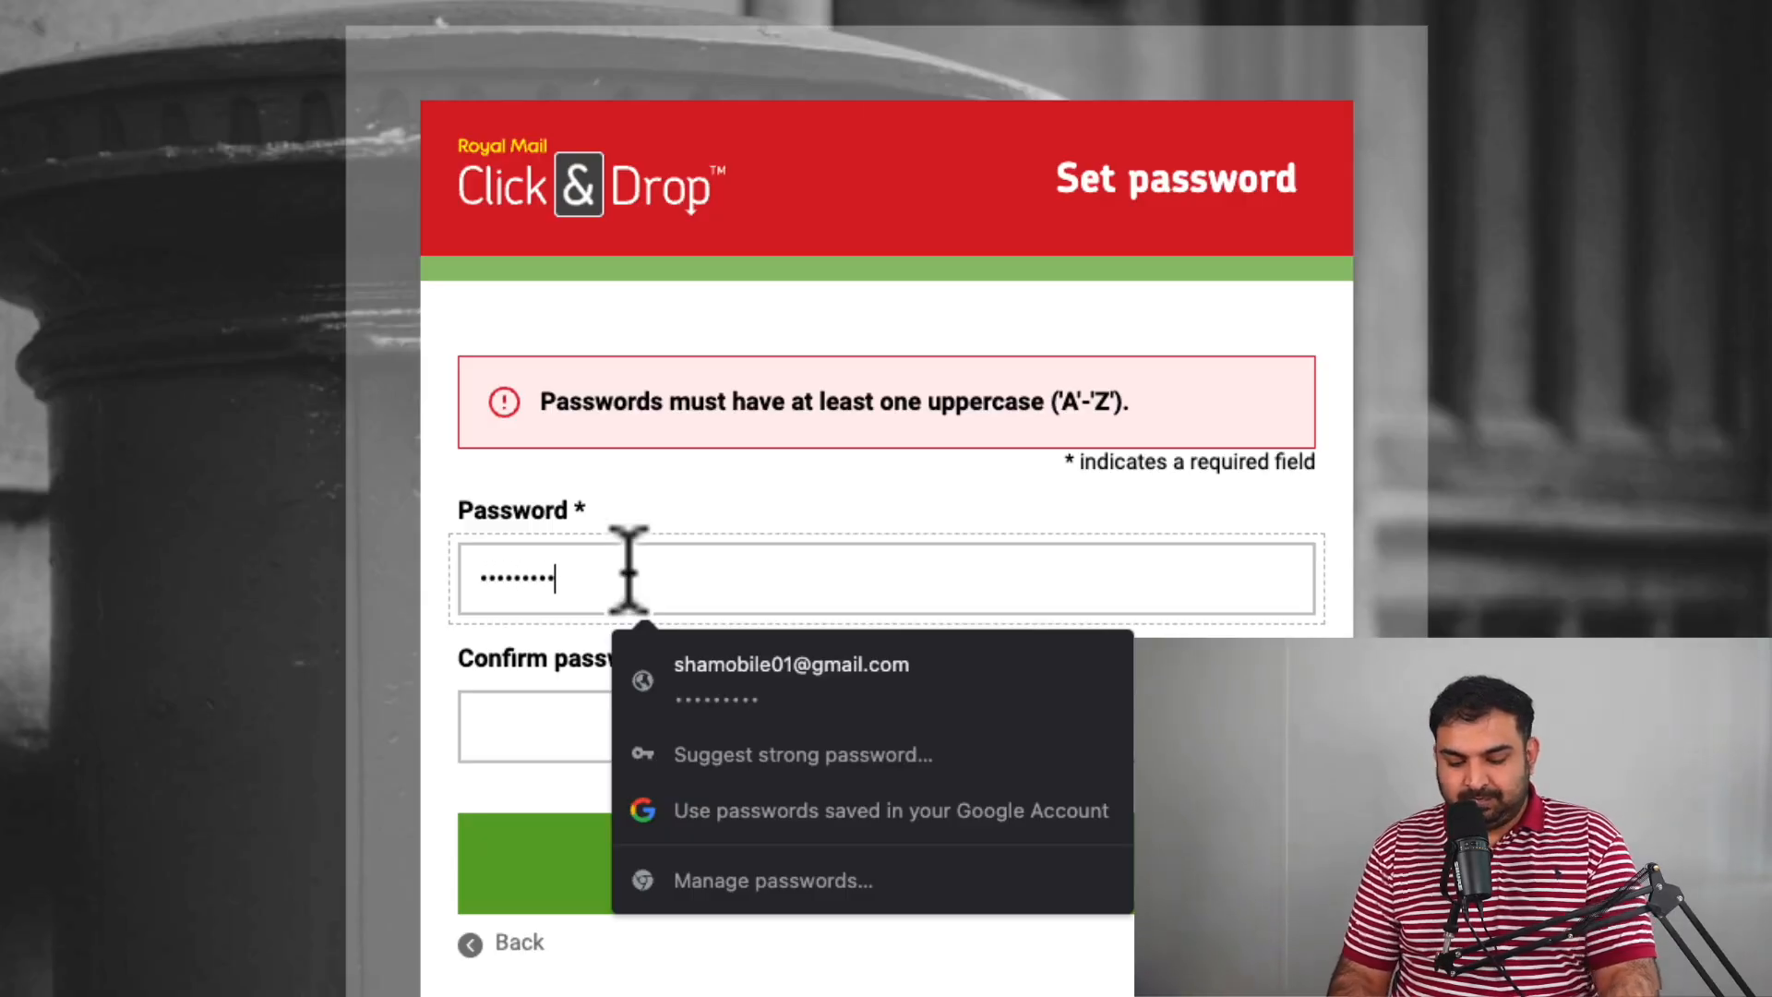
{"action": "key", "text": "Tab"}
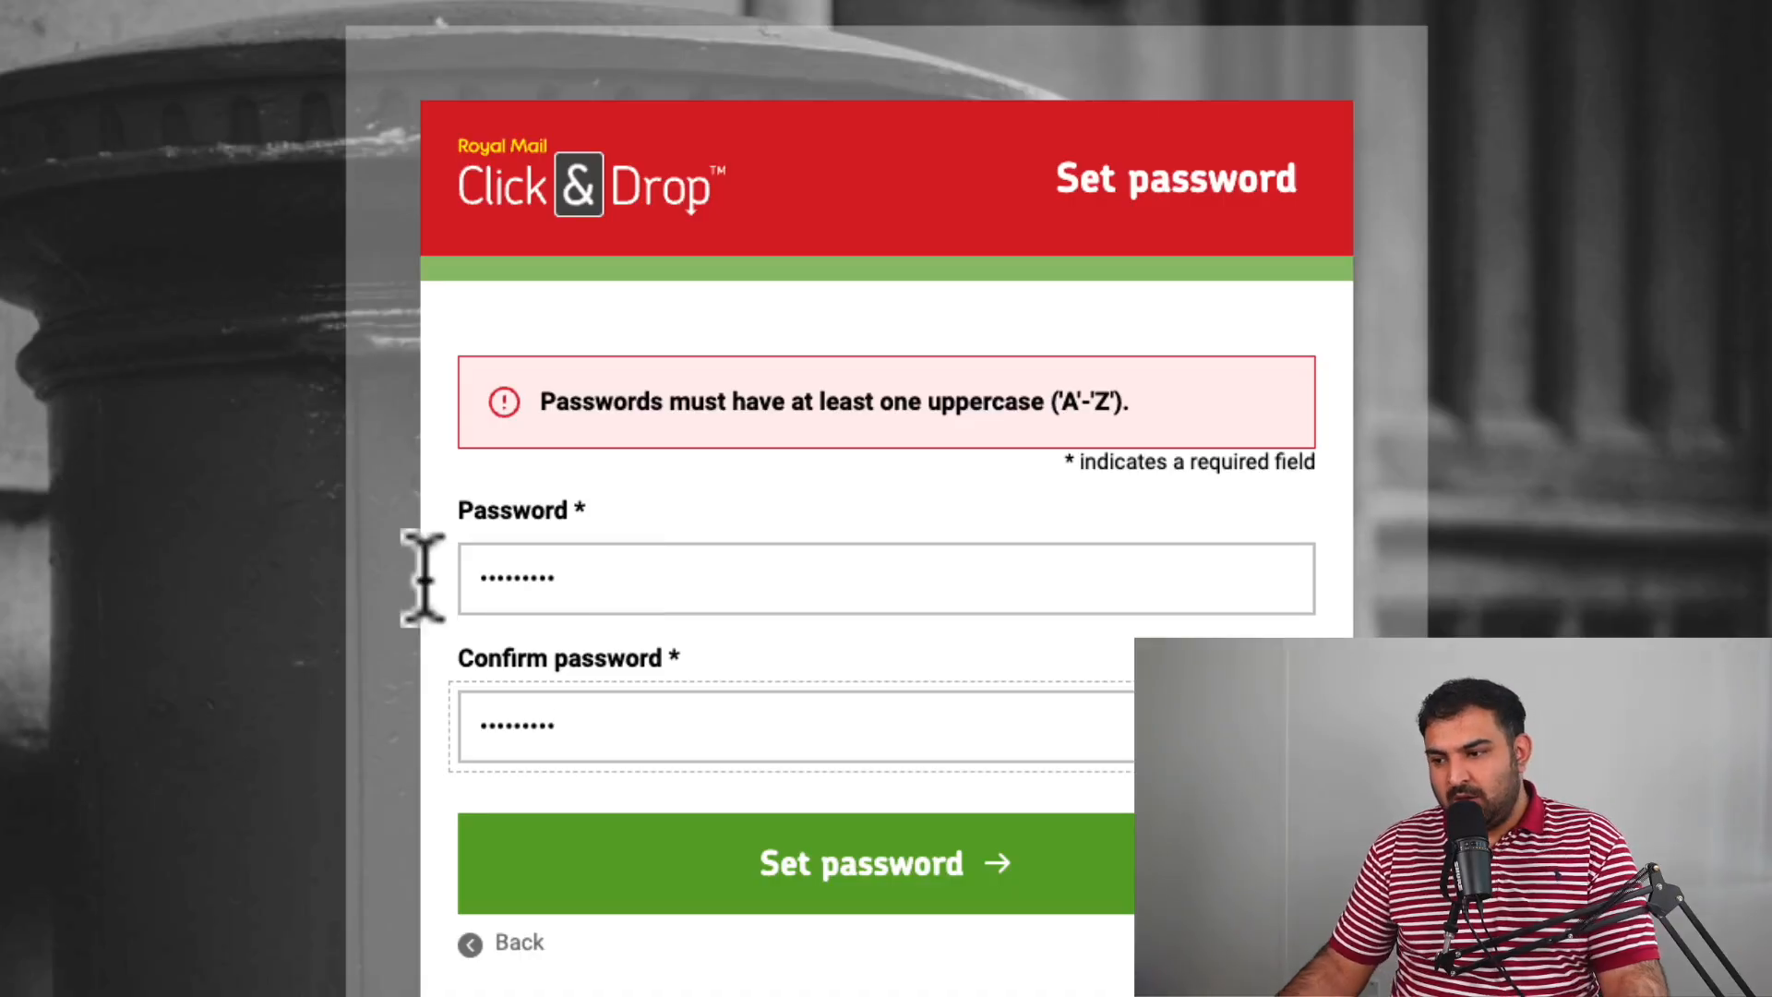
{"action": "left_click", "coordinate": [862, 906]}
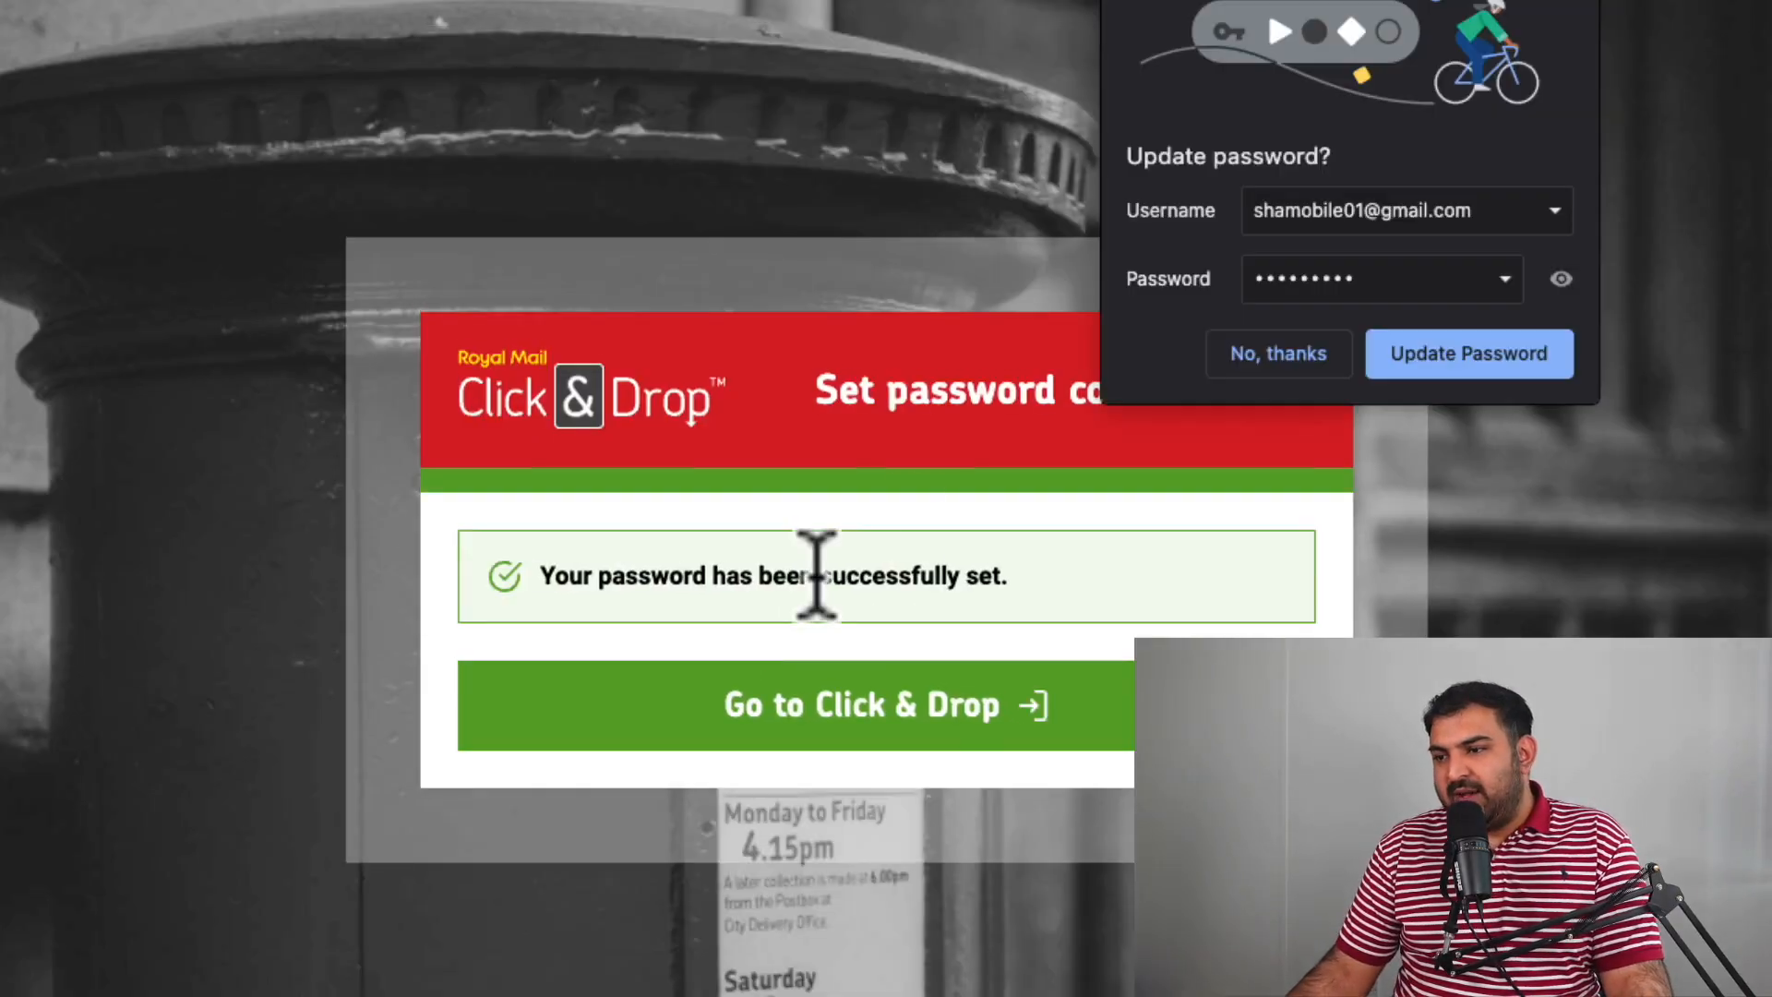
{"action": "left_click", "coordinate": [1278, 354]}
Enter Click & Drop and fill the Welcome form's company name and phone number fields.
{"action": "left_click", "coordinate": [821, 706]}
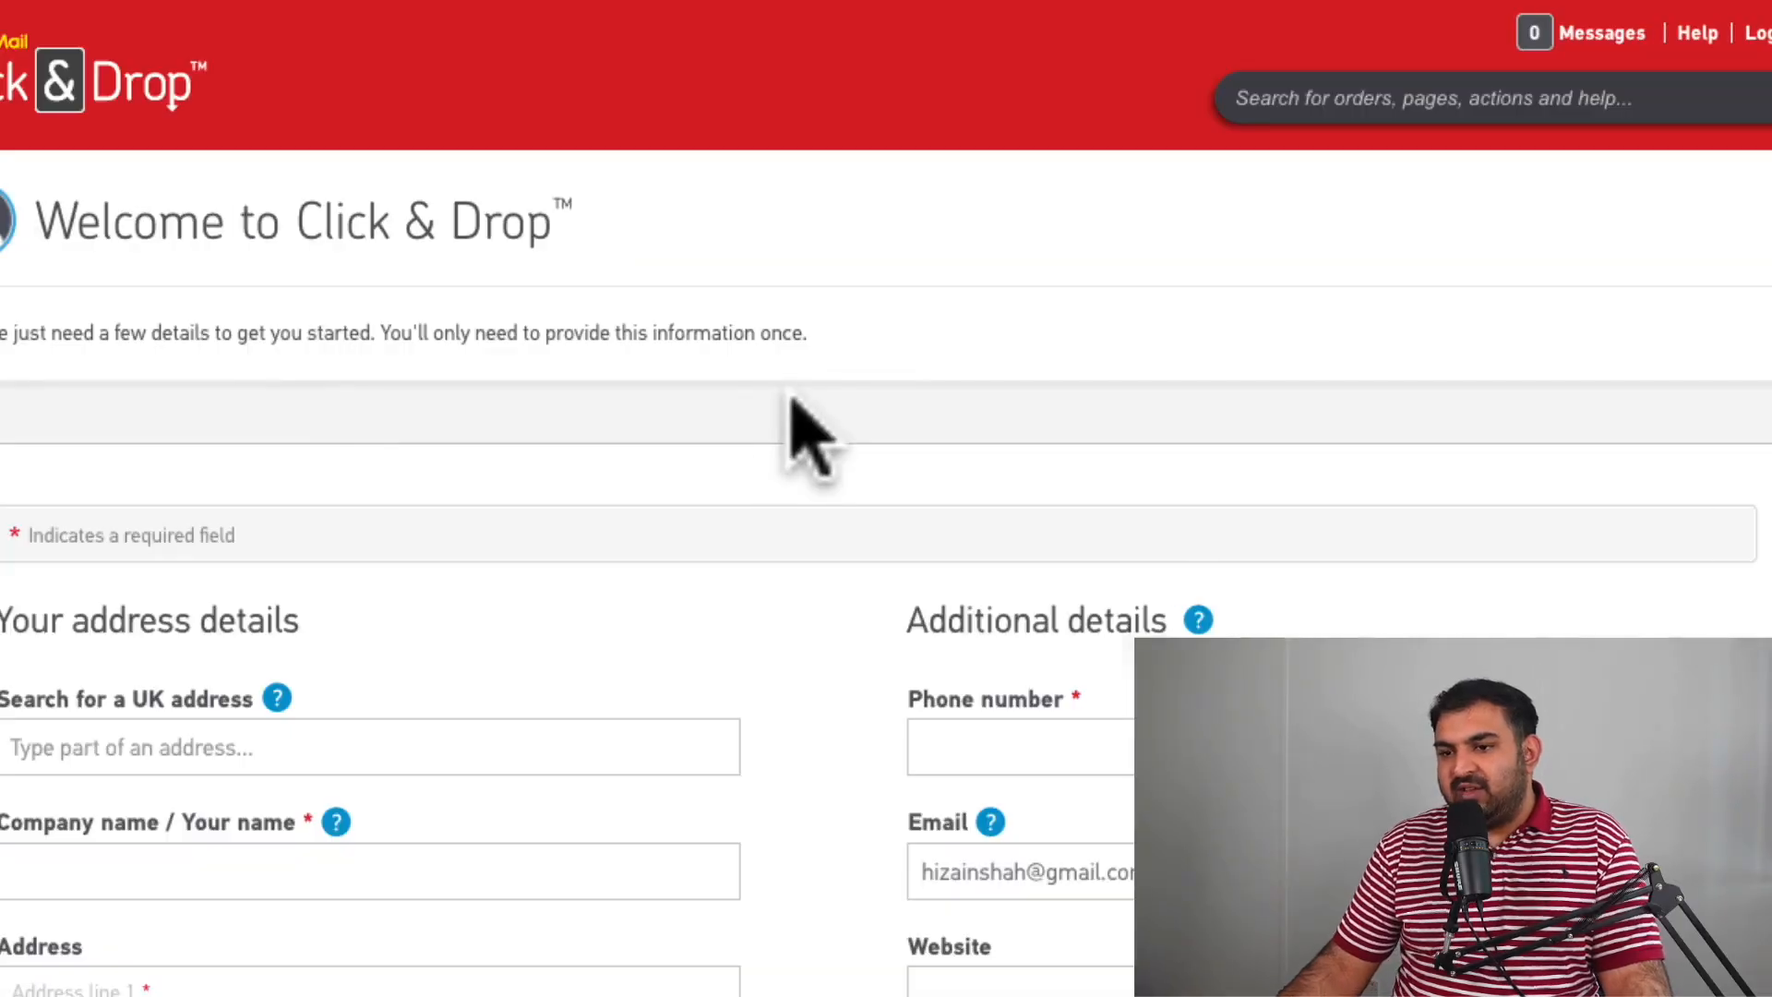
{"action": "scroll", "coordinate": [844, 384], "scroll_direction": "down", "scroll_amount": 5}
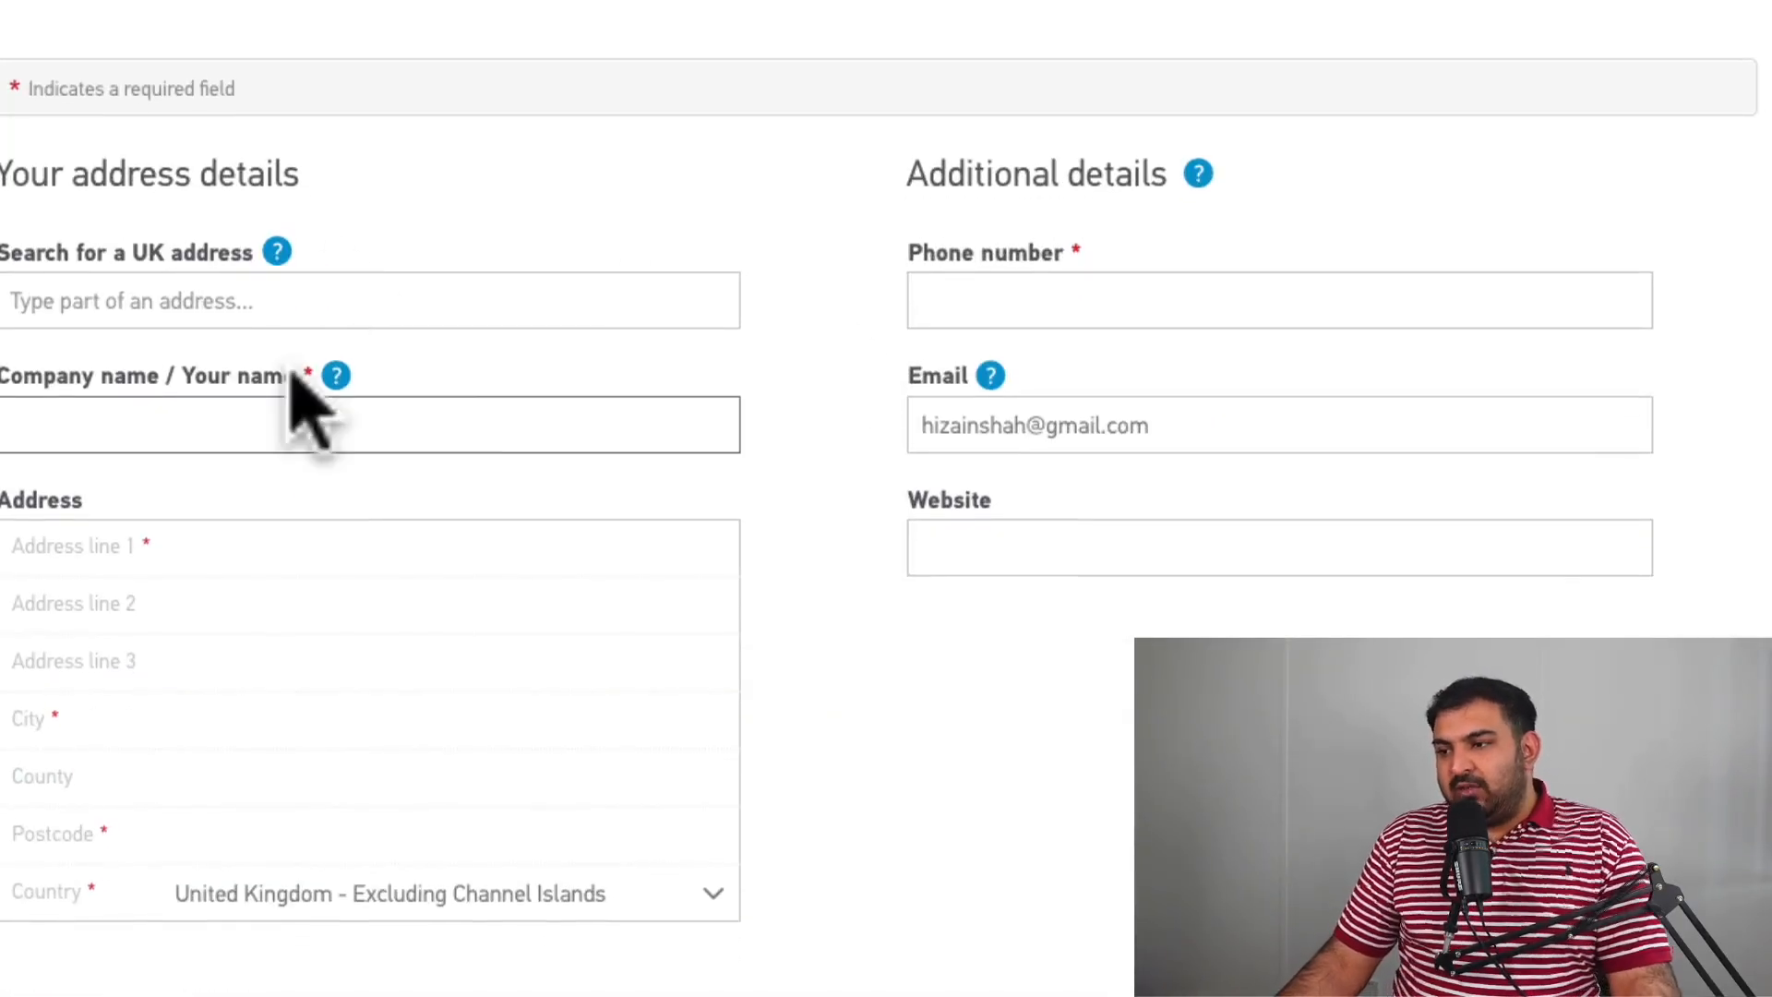
{"action": "left_click", "coordinate": [208, 434]}
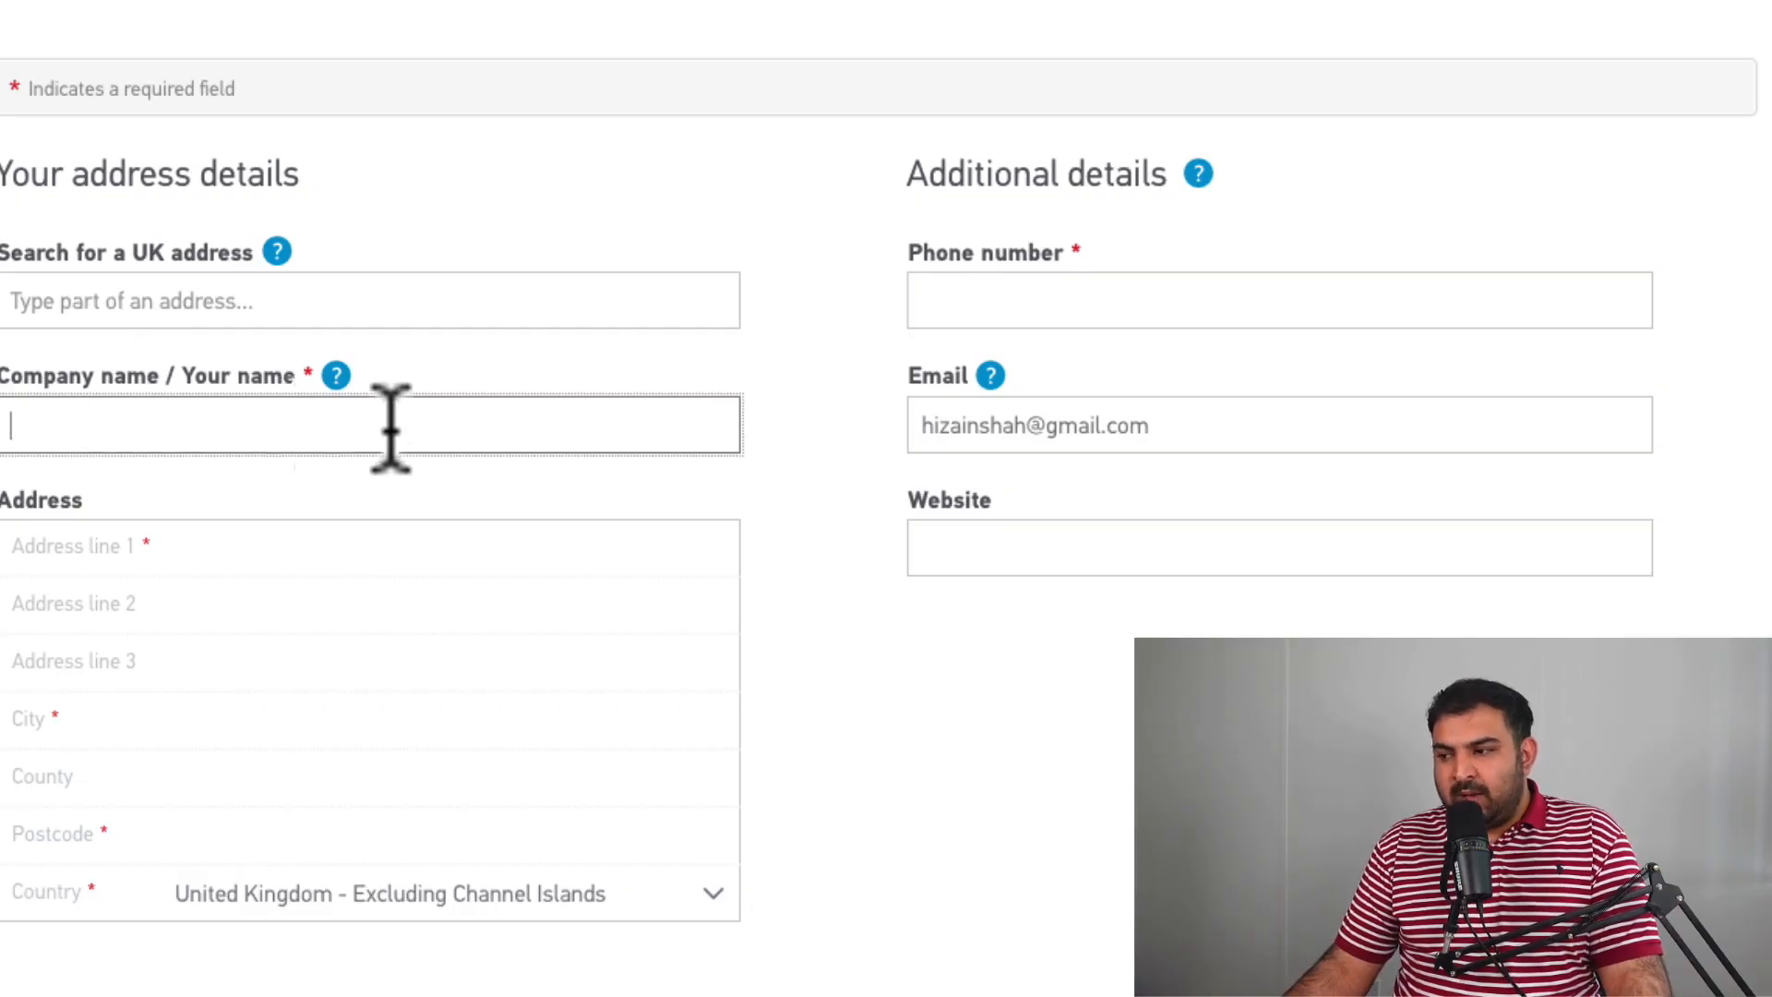
{"action": "scroll", "coordinate": [433, 498], "scroll_direction": "down", "scroll_amount": 1}
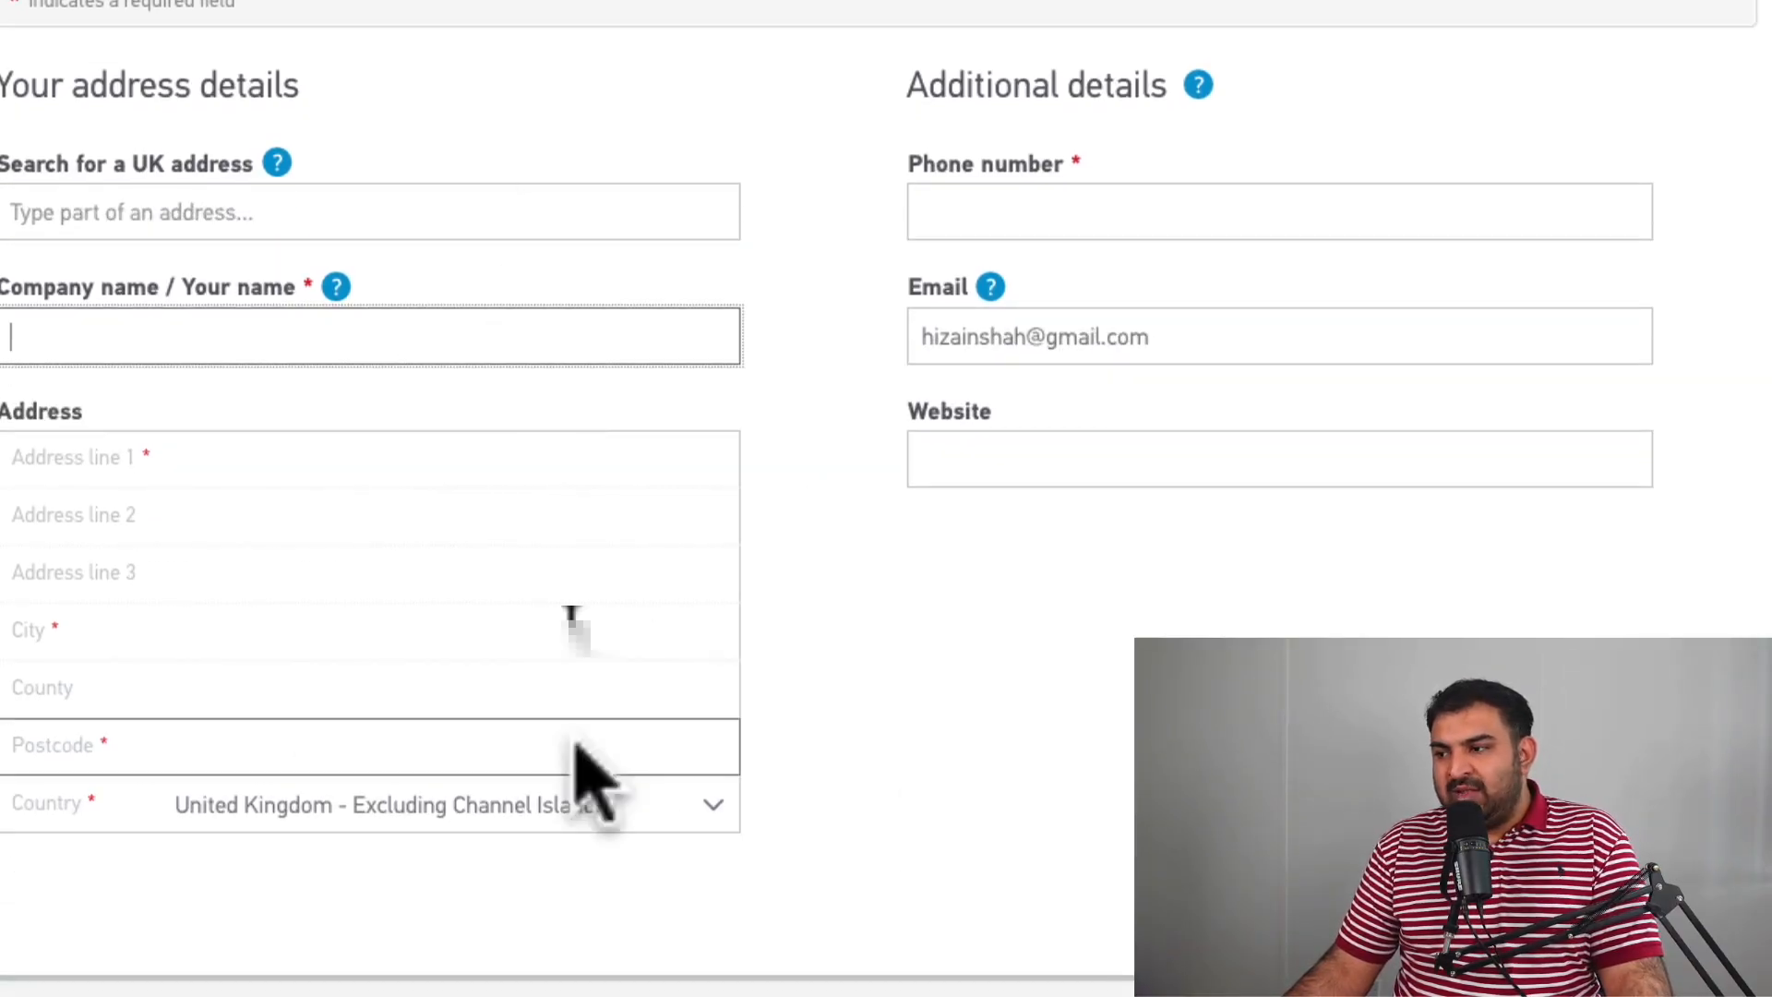
{"action": "scroll", "coordinate": [403, 359], "scroll_direction": "up", "scroll_amount": 5}
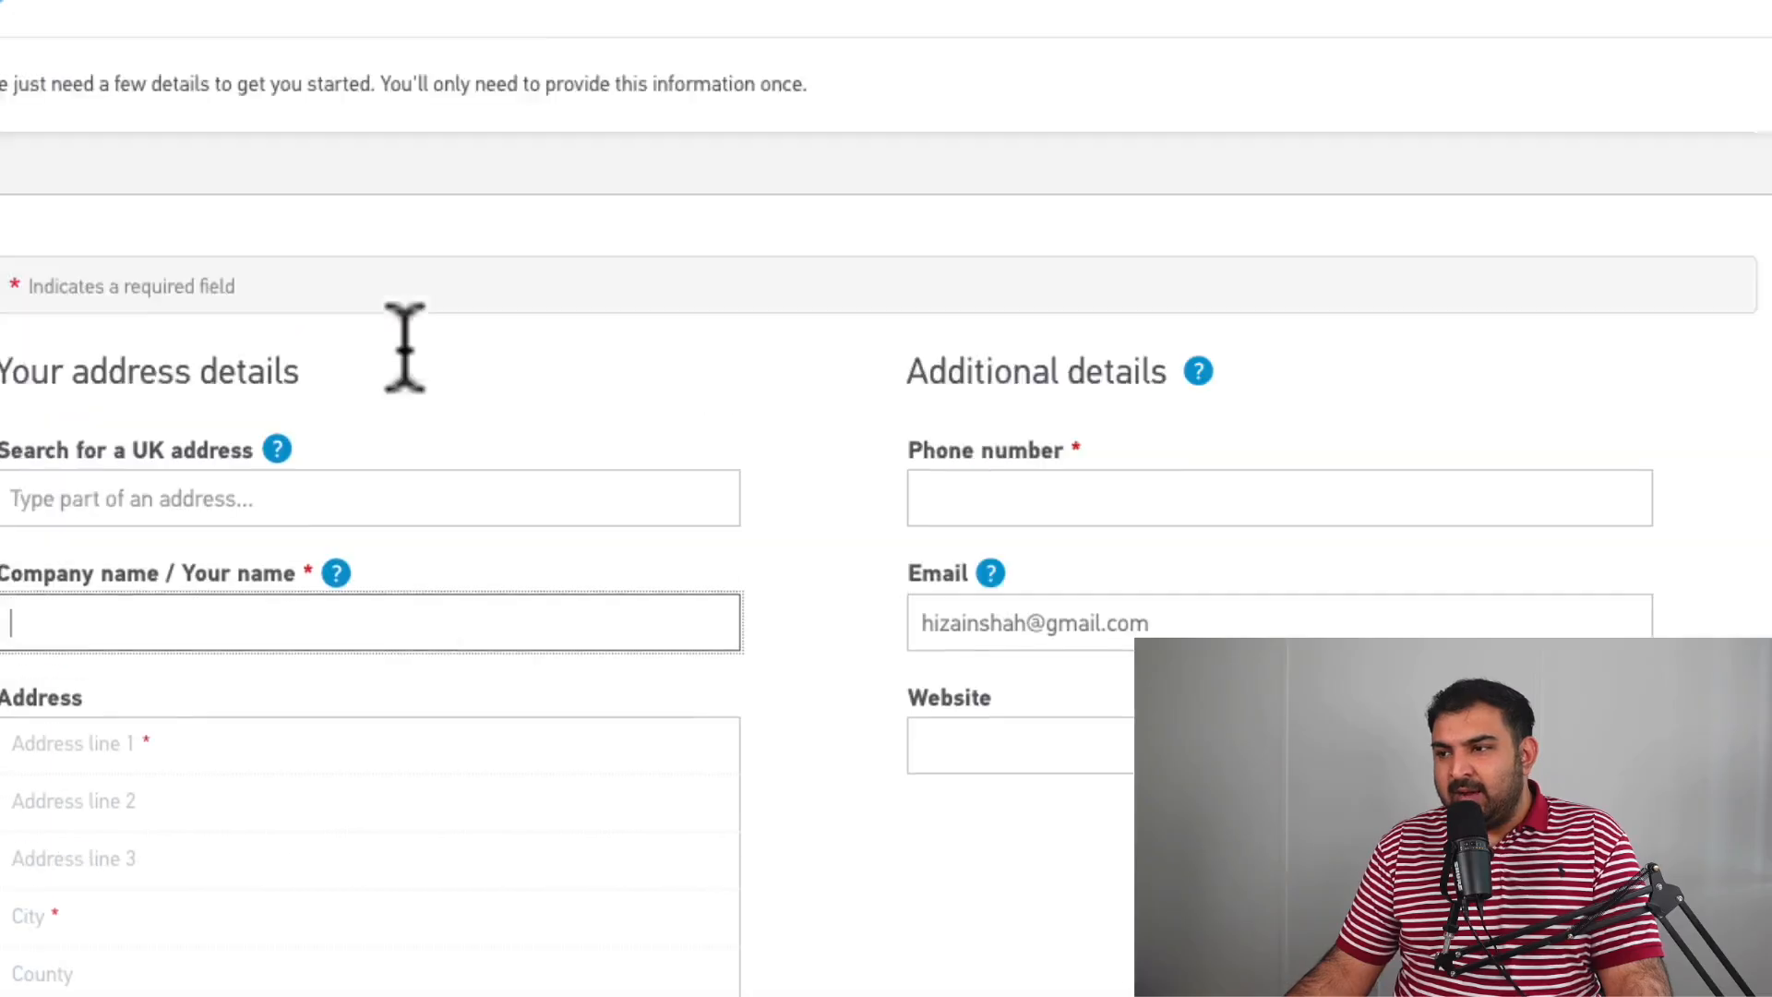
{"action": "left_click", "coordinate": [1049, 635]}
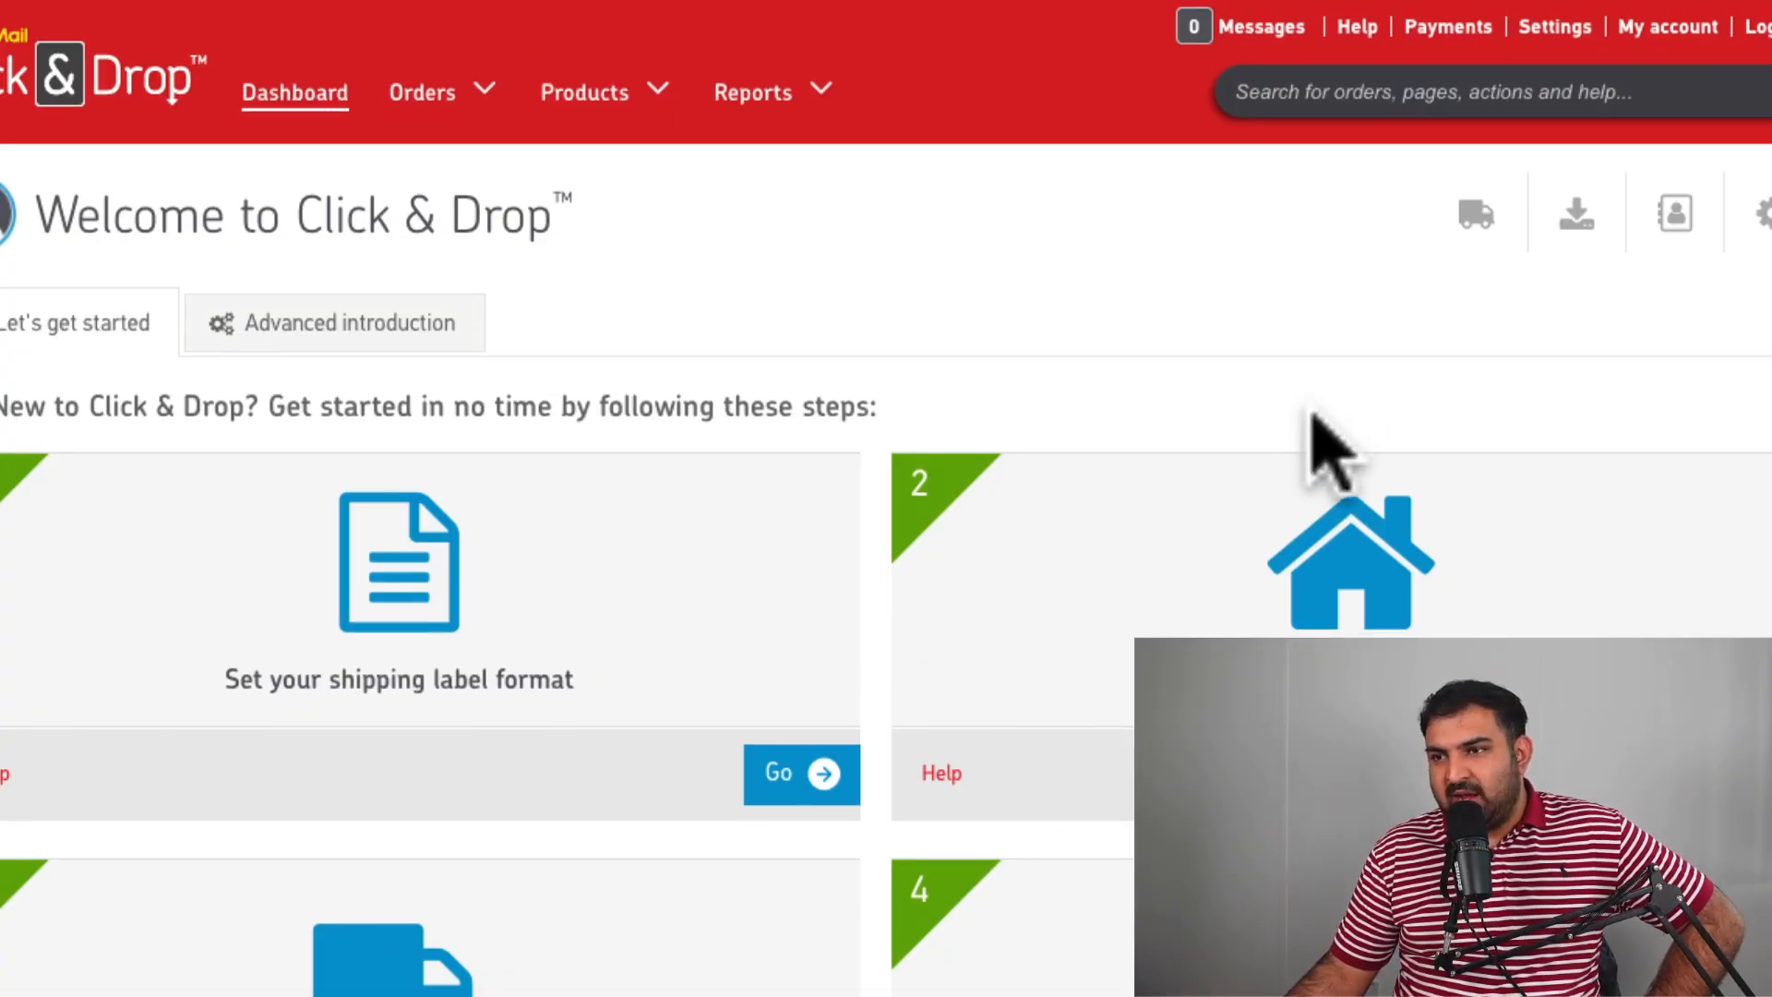
From Settings, open Integrations and bring up the Add a new integration channel picker.
{"action": "left_click", "coordinate": [1568, 17]}
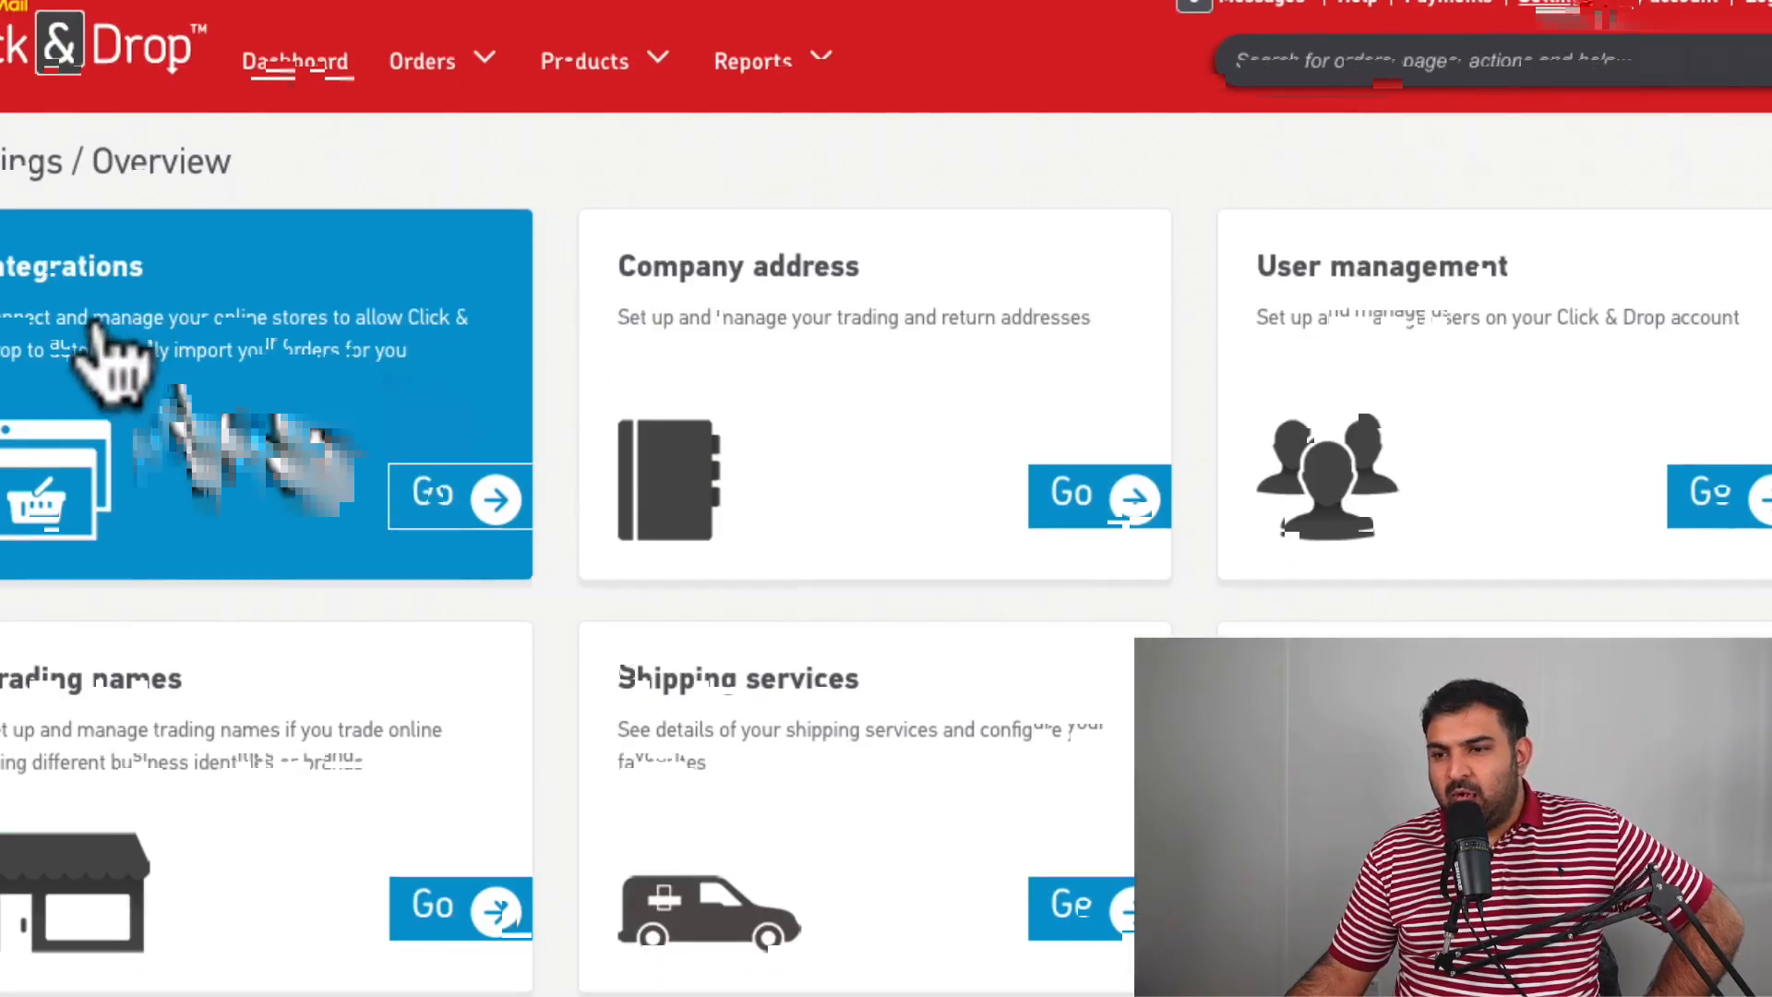
{"action": "left_click", "coordinate": [285, 344]}
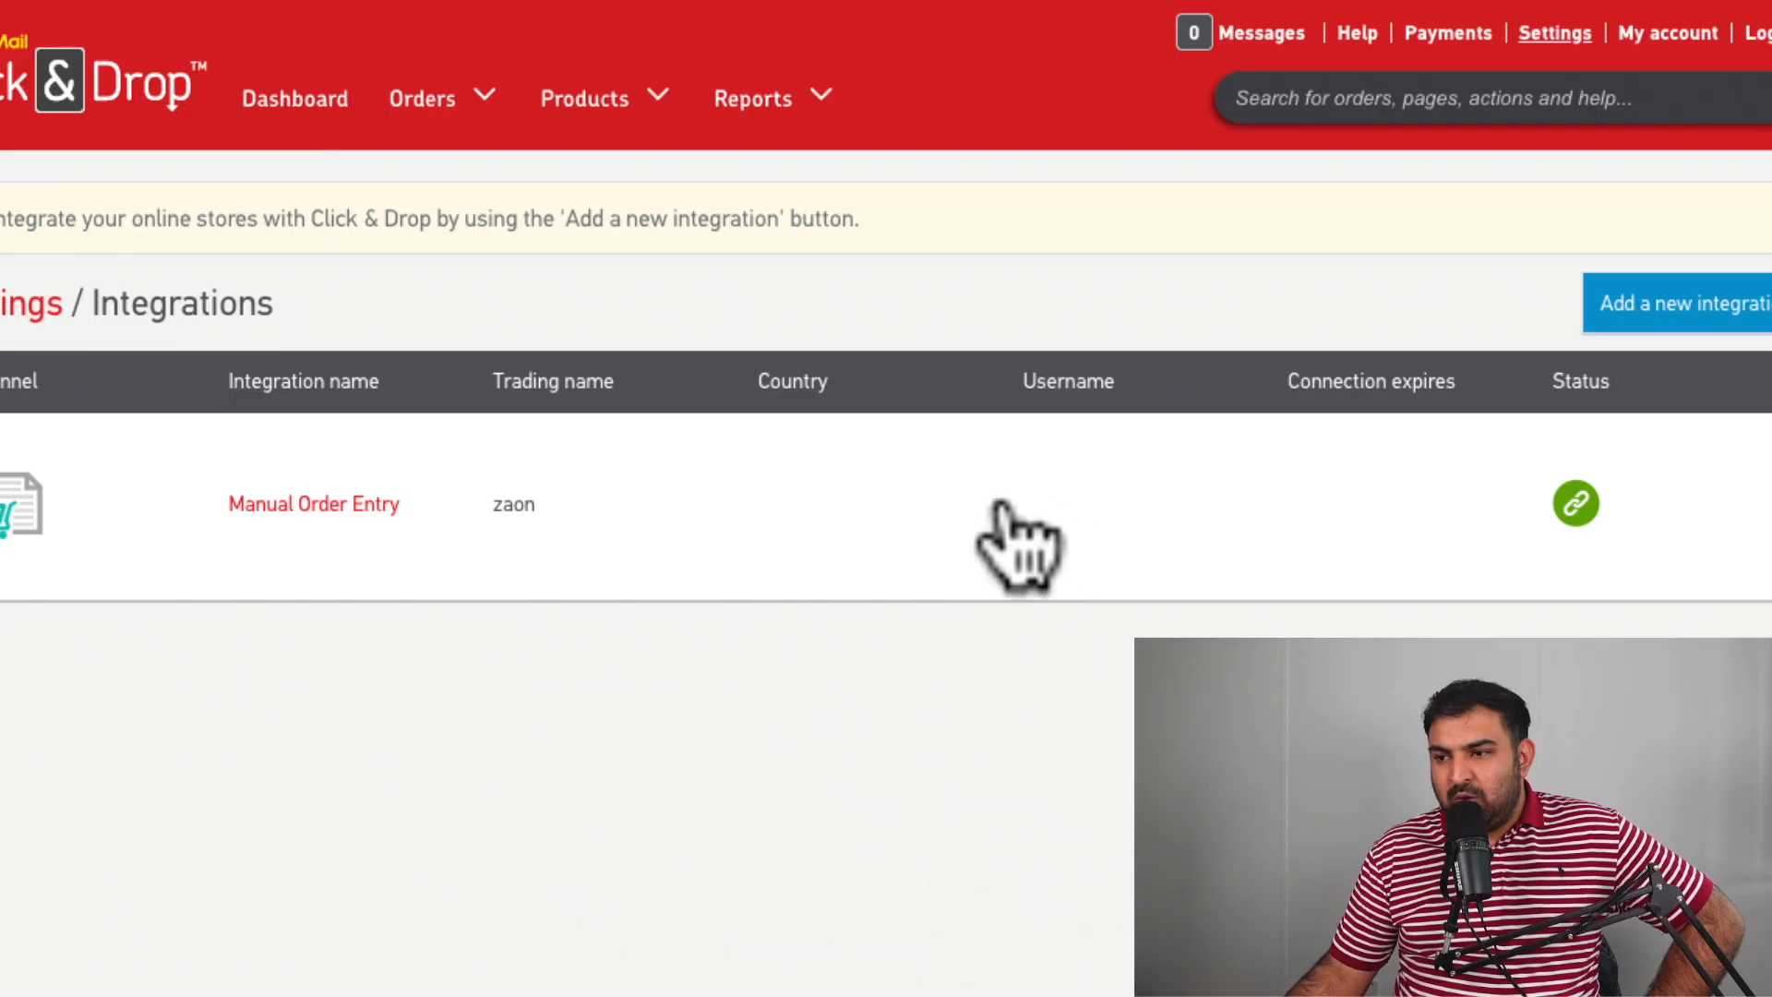
{"action": "left_click", "coordinate": [1655, 316]}
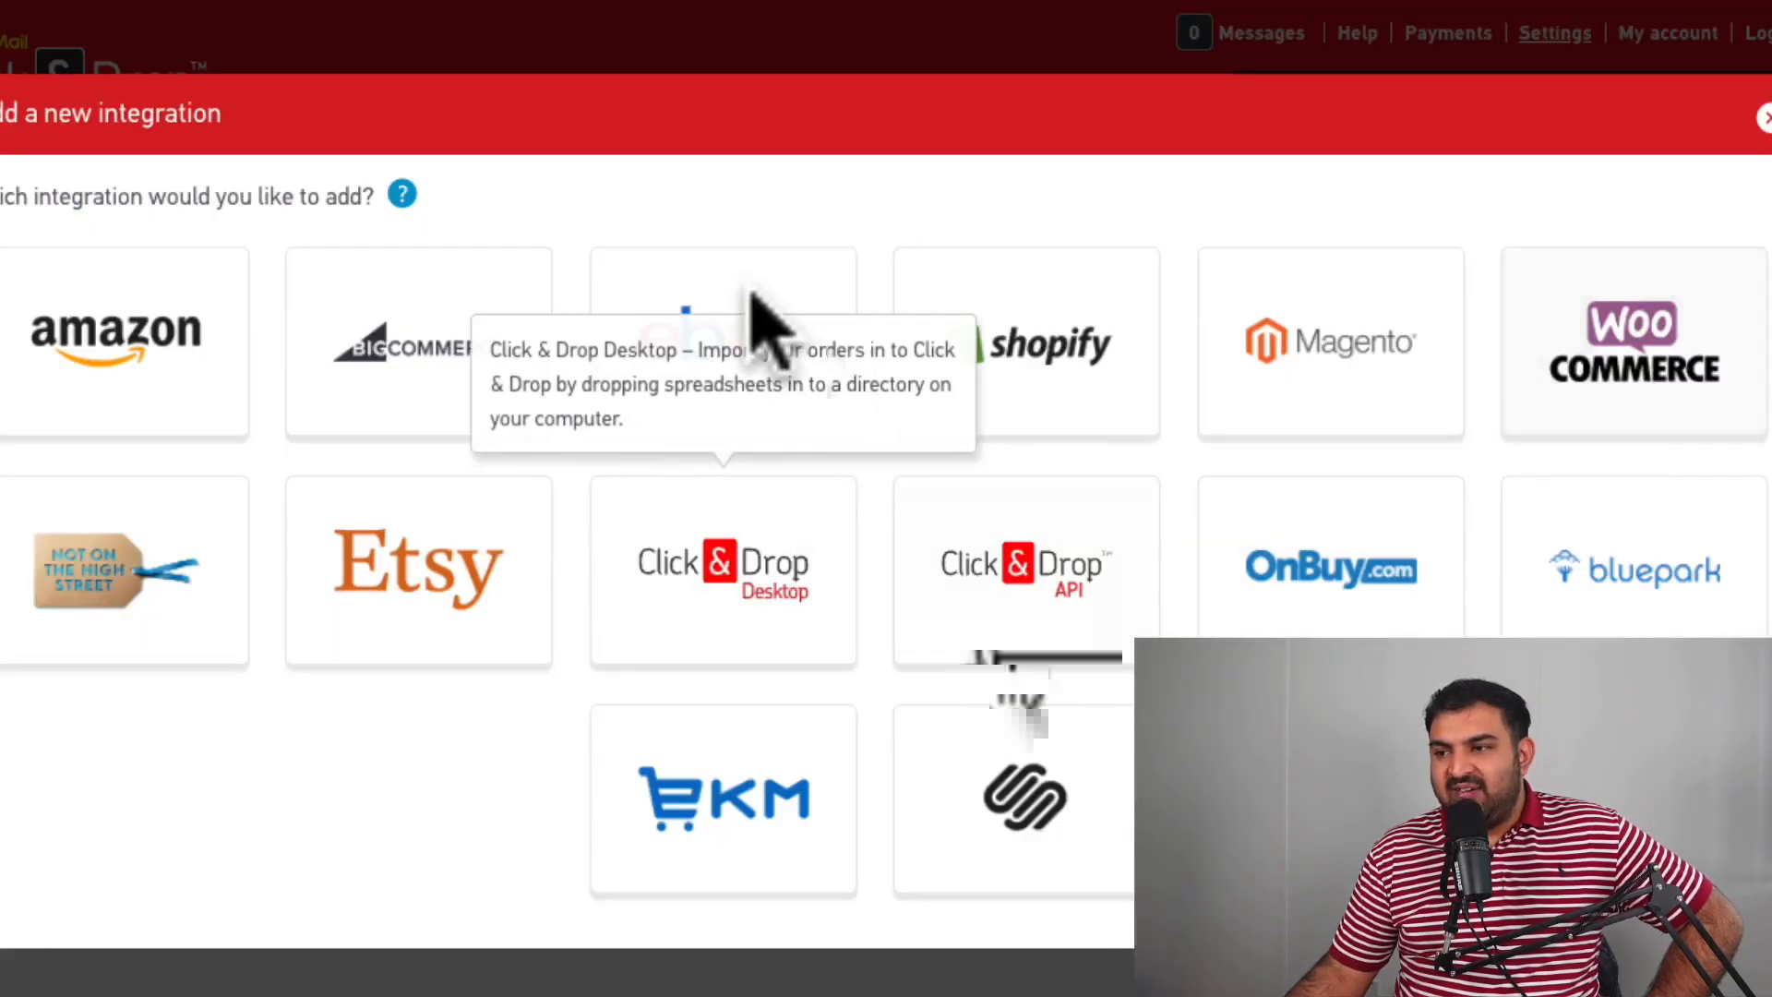
{"action": "left_click", "coordinate": [738, 282]}
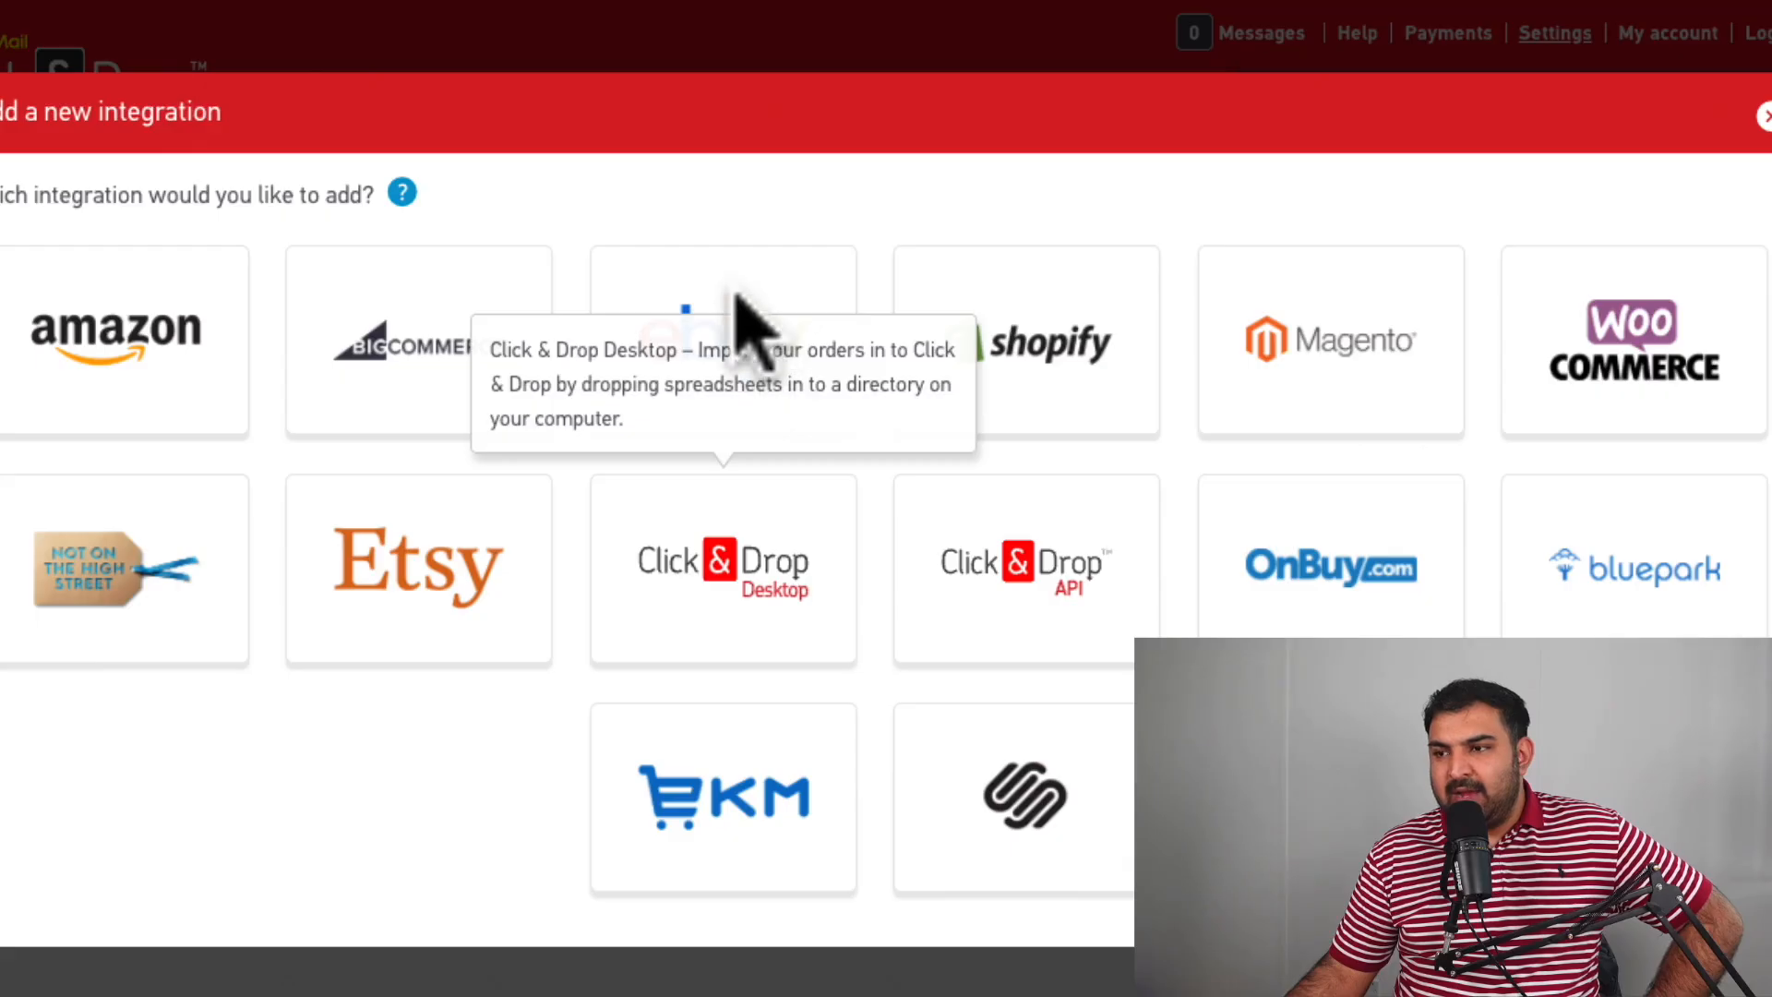
{"action": "mouse_move", "coordinate": [705, 507]}
{"action": "left_click", "coordinate": [698, 384]}
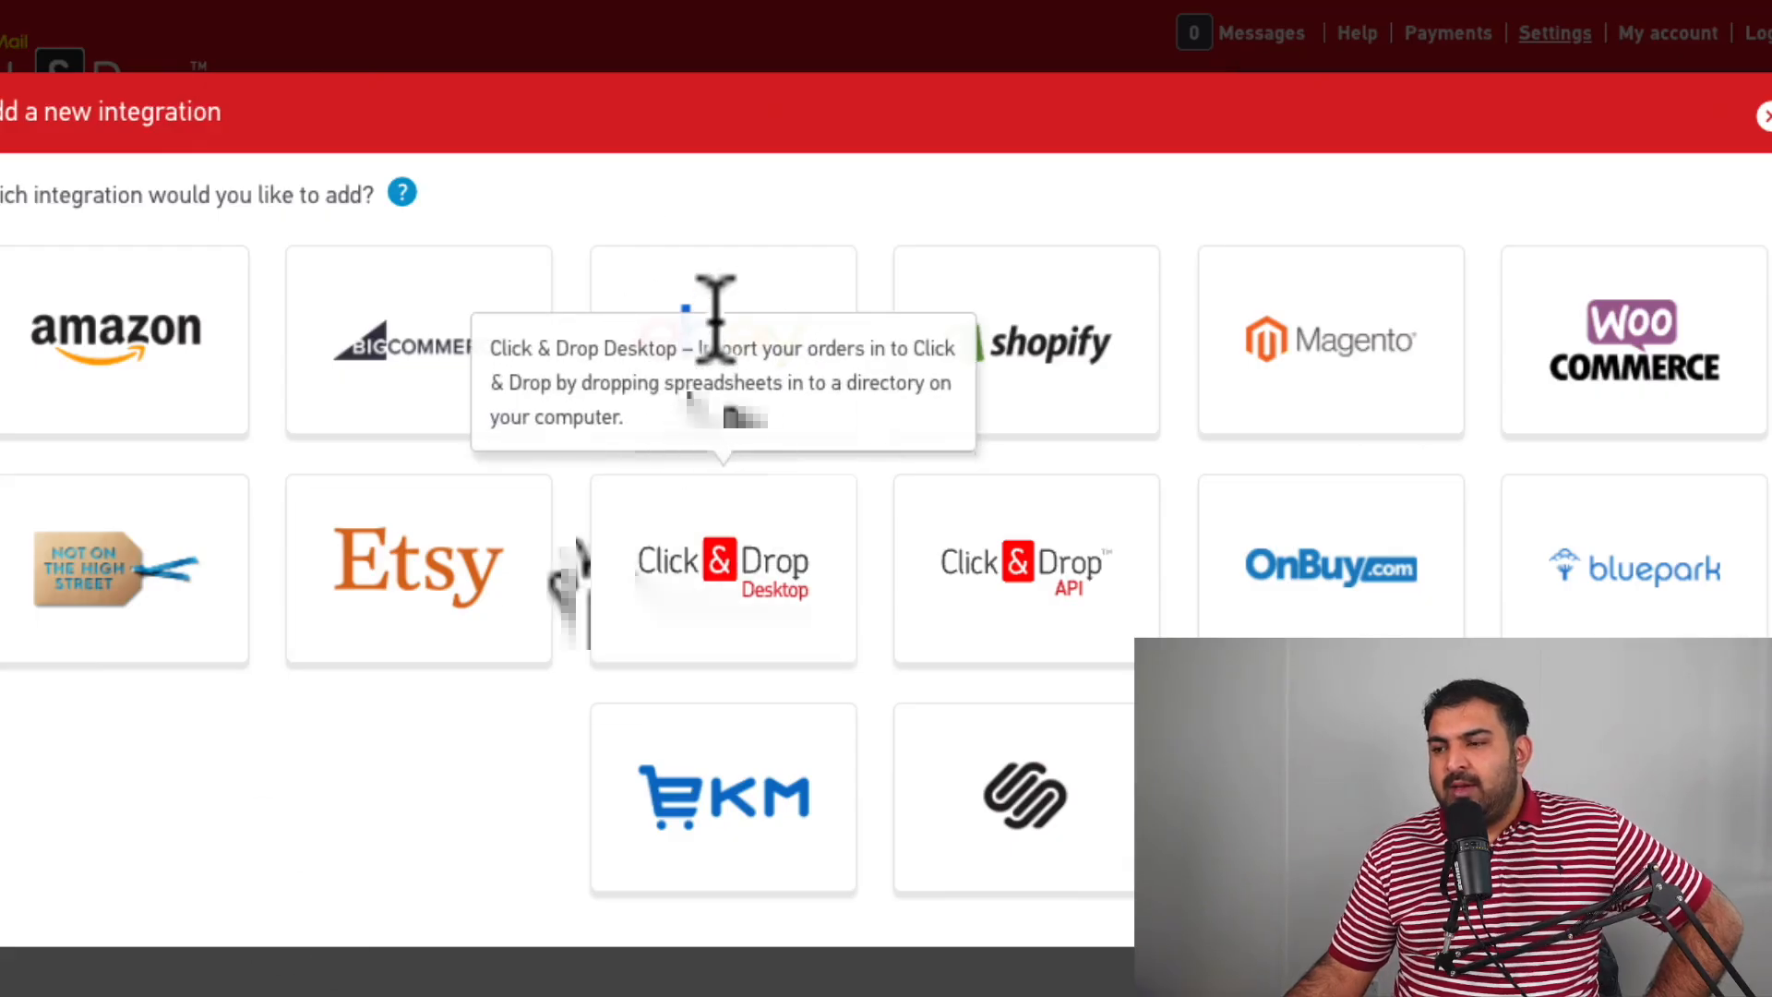
{"action": "double_click", "coordinate": [713, 320]}
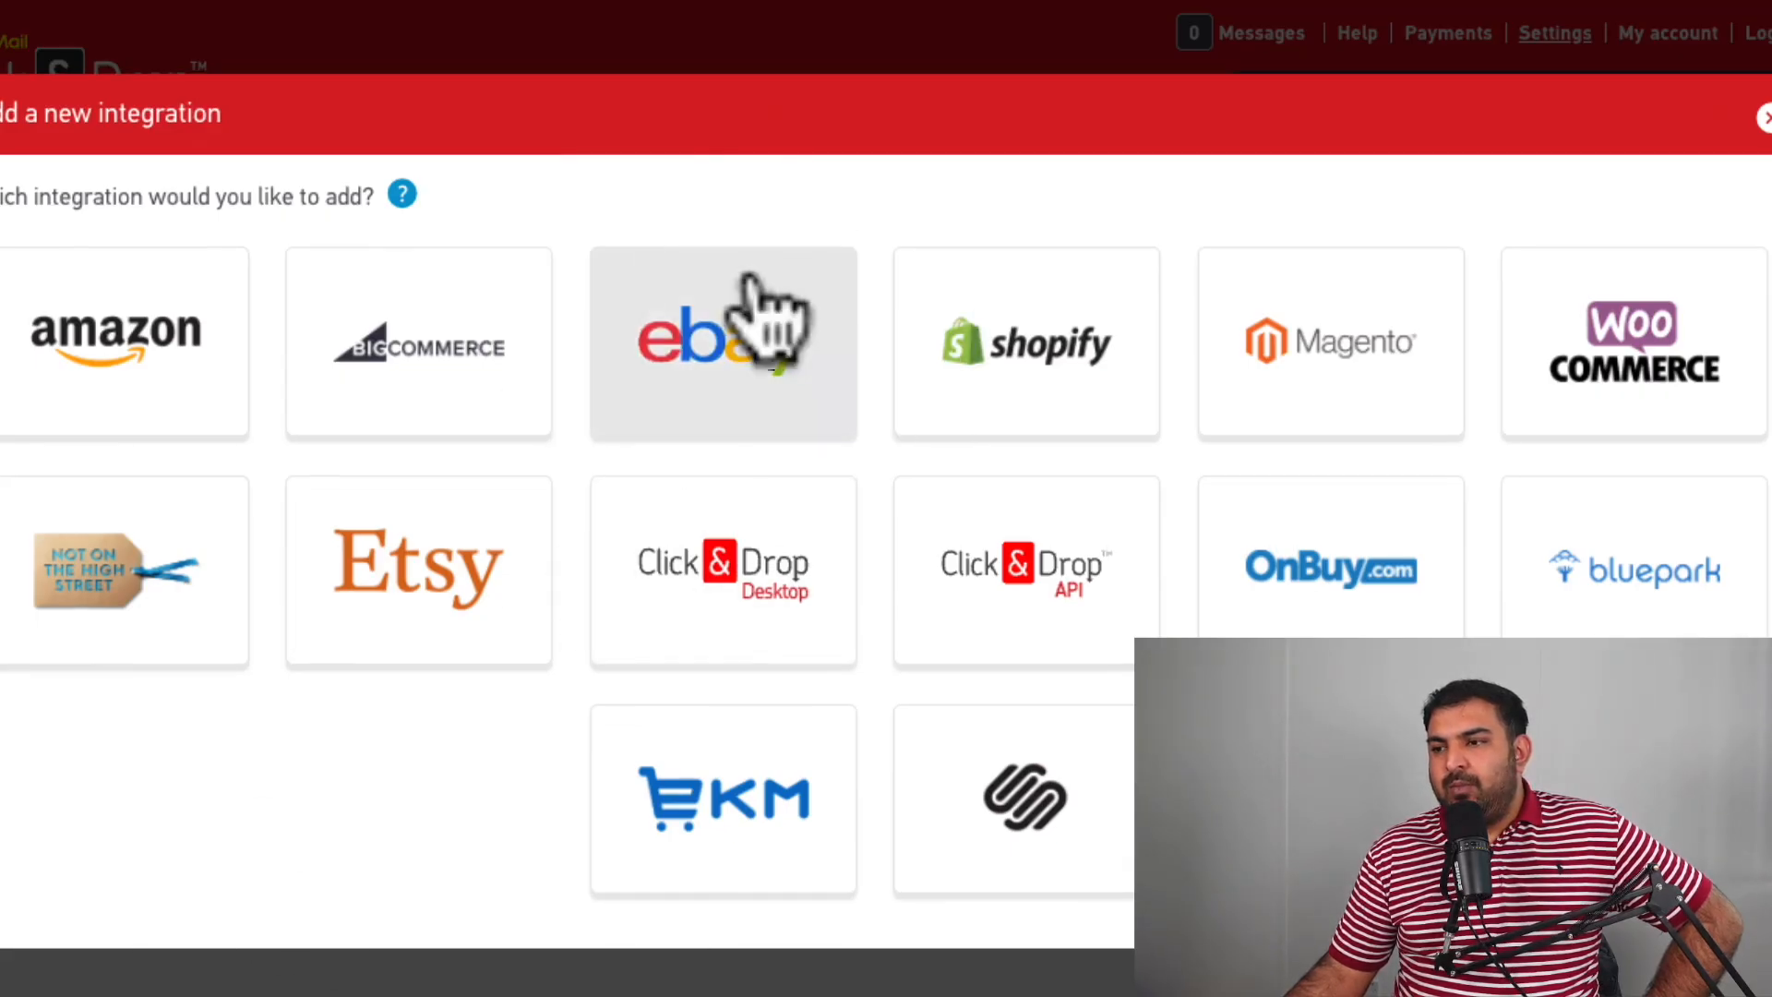
Open the eBay integration form and select 'zaon' as its trading name.
{"action": "left_click", "coordinate": [771, 316]}
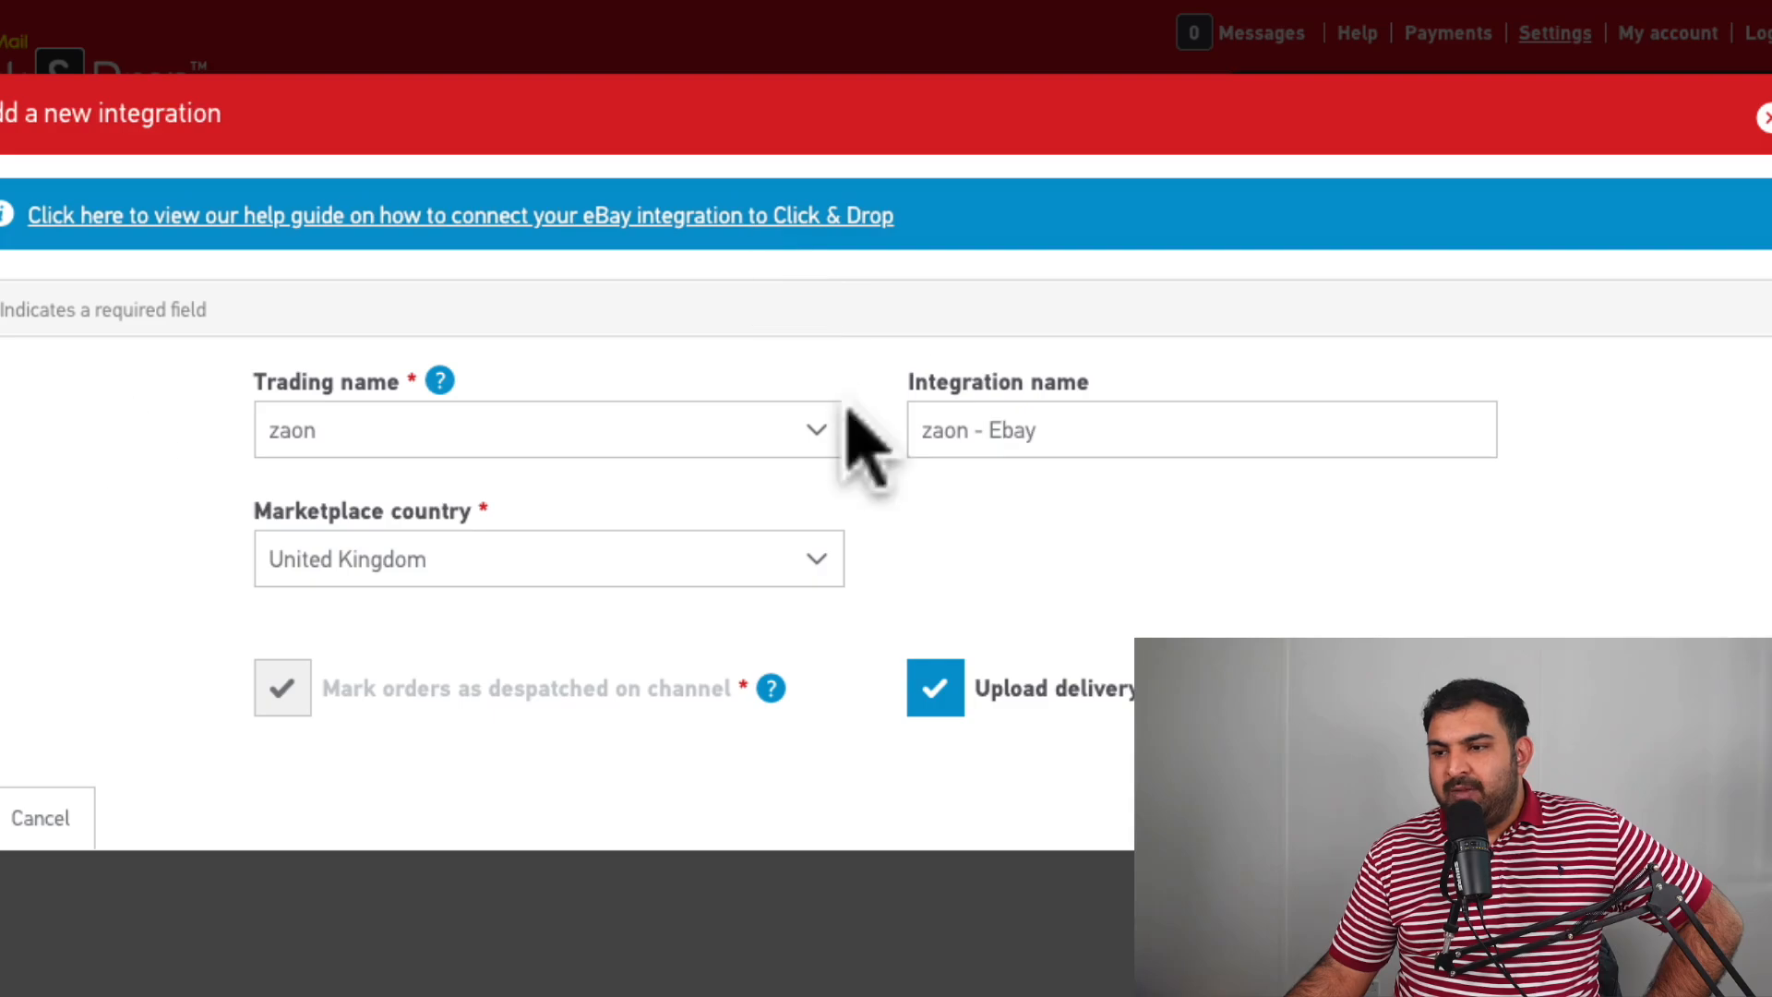
{"action": "left_click", "coordinate": [1067, 433]}
{"action": "left_click", "coordinate": [385, 429]}
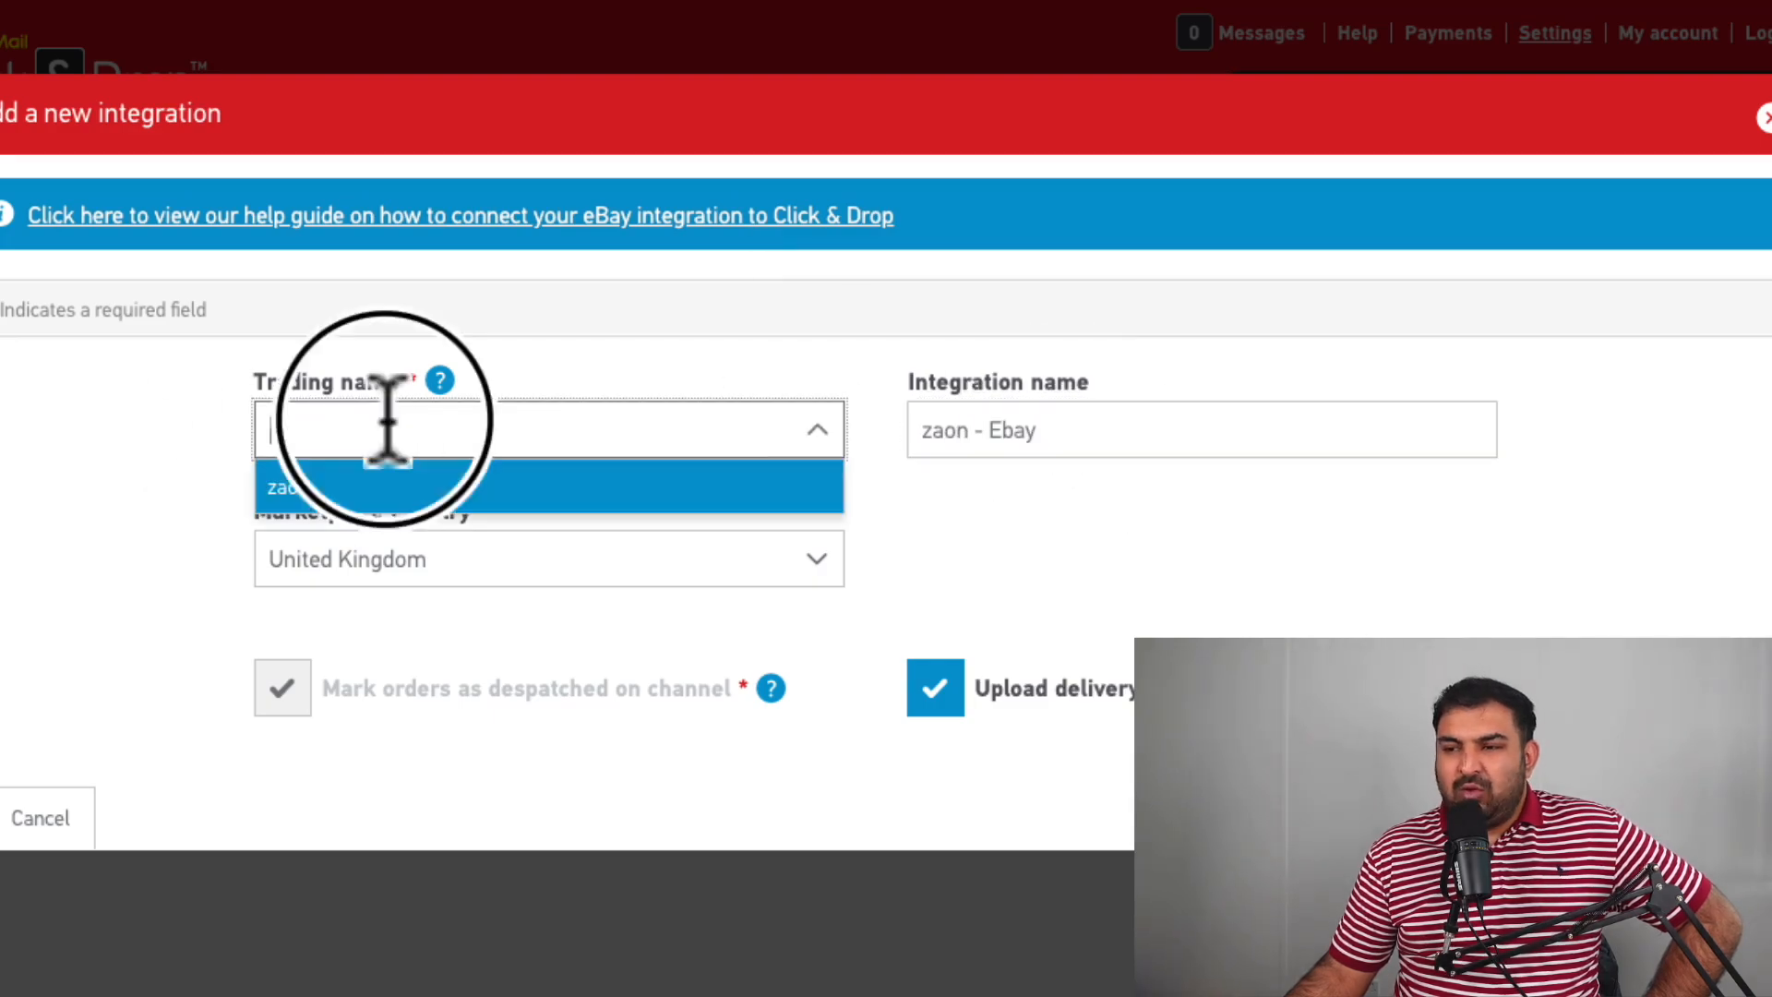
{"action": "left_click", "coordinate": [692, 348]}
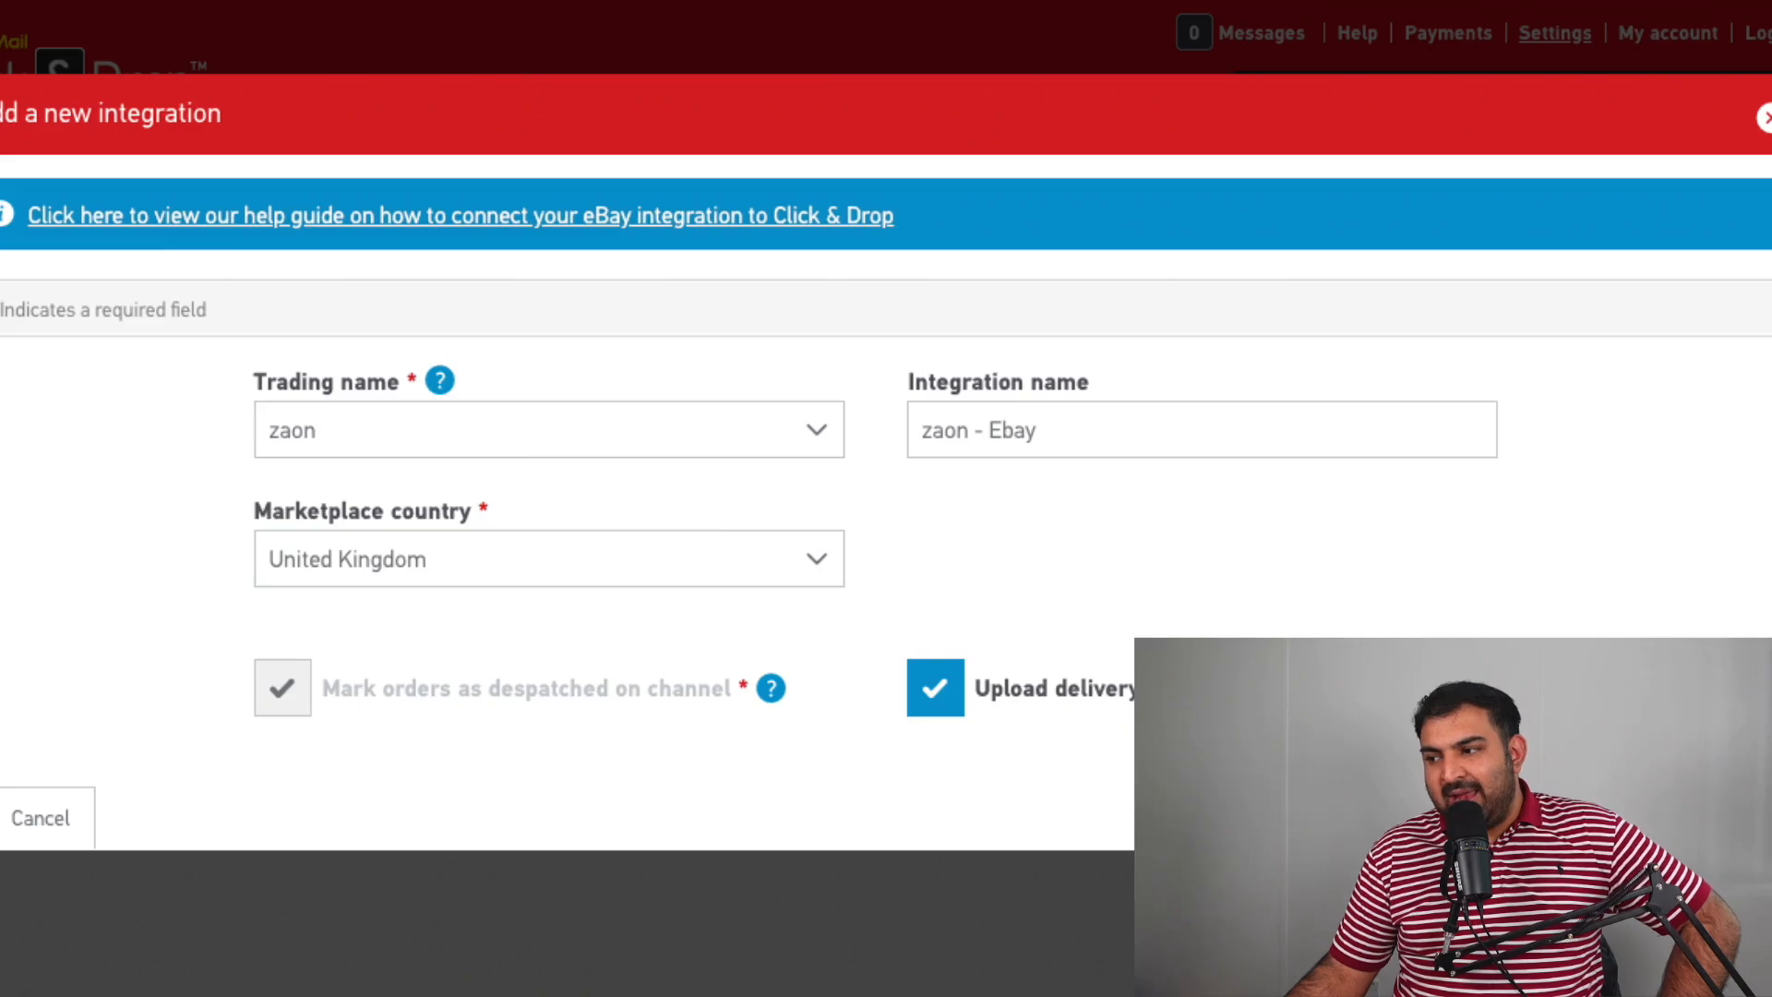
{"action": "key", "text": "Escape"}
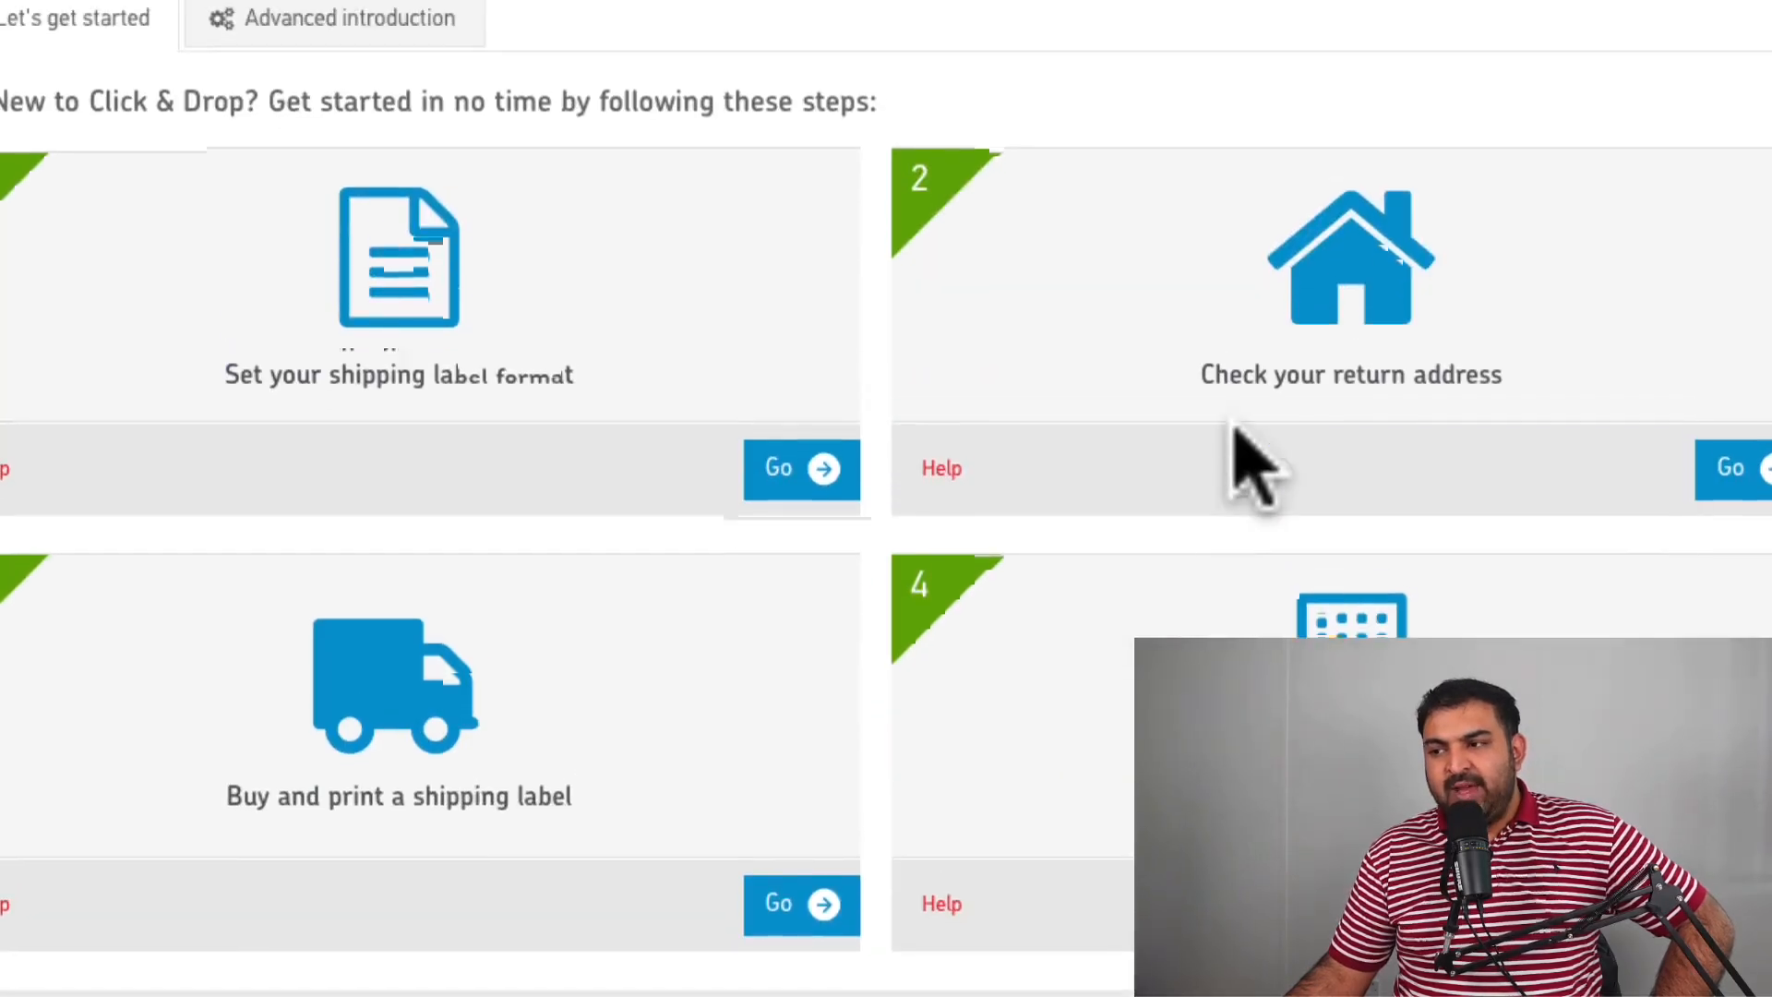
{"action": "mouse_move", "coordinate": [565, 286]}
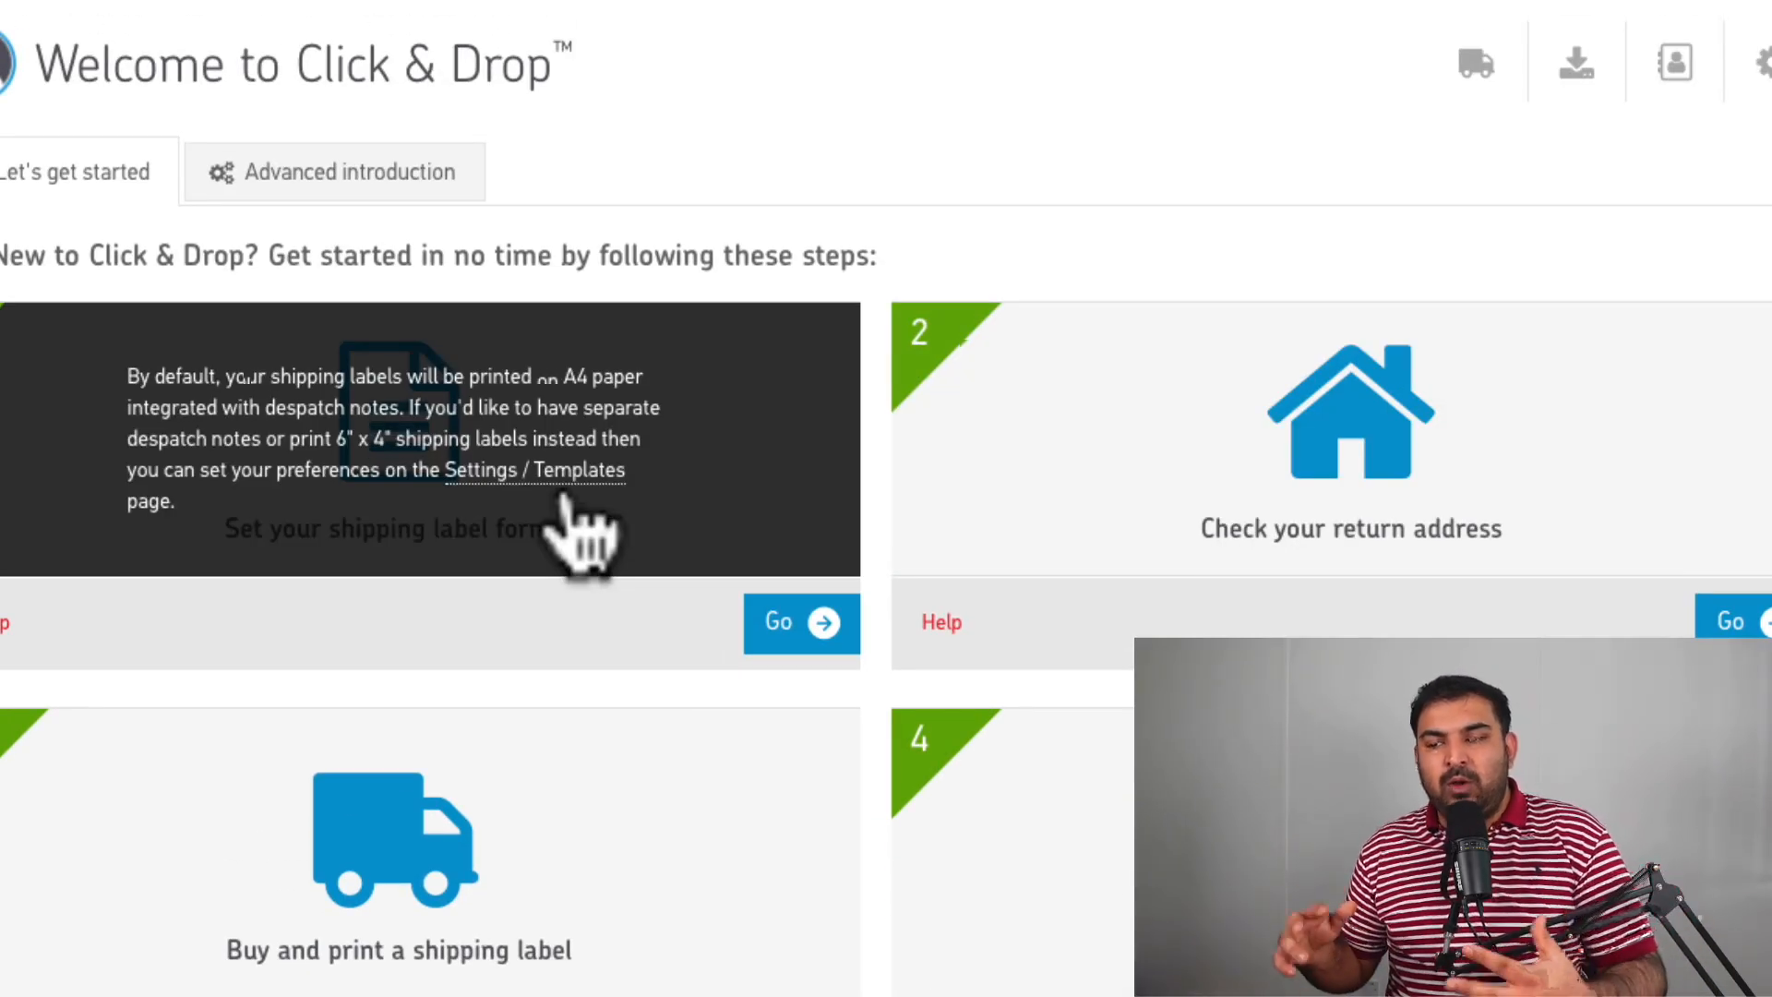
{"action": "scroll", "coordinate": [554, 554], "scroll_direction": "down", "scroll_amount": 2}
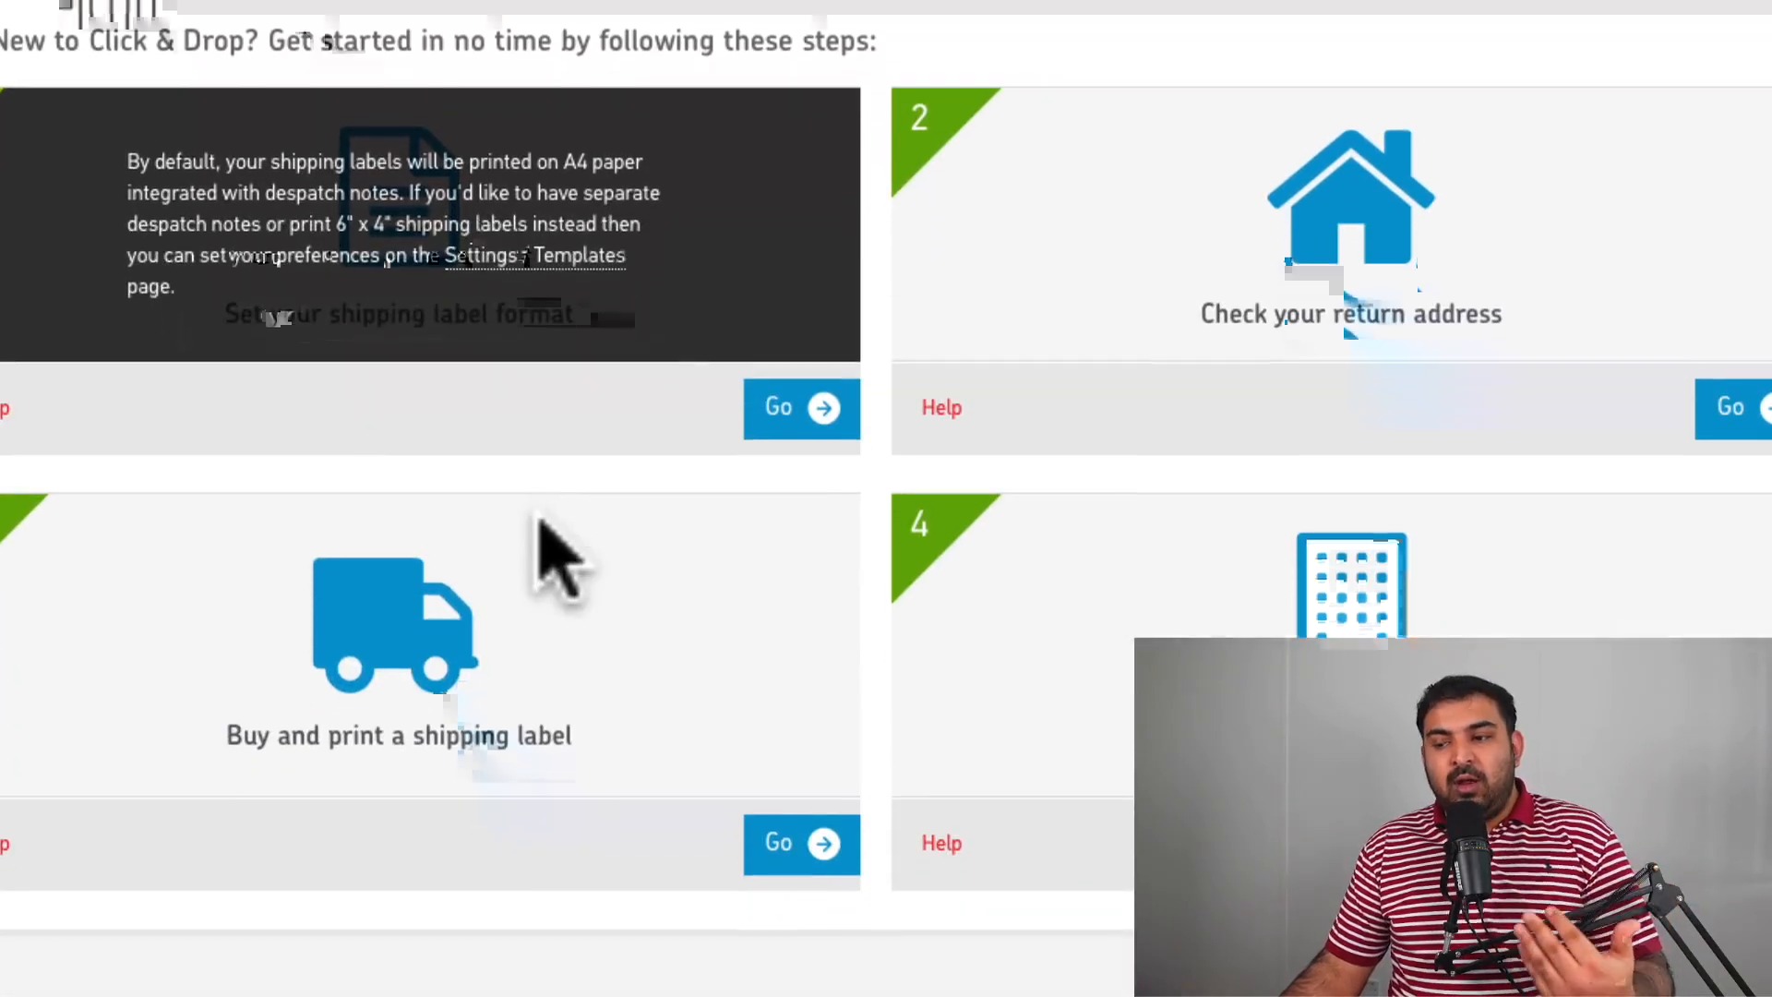
{"action": "mouse_move", "coordinate": [519, 533]}
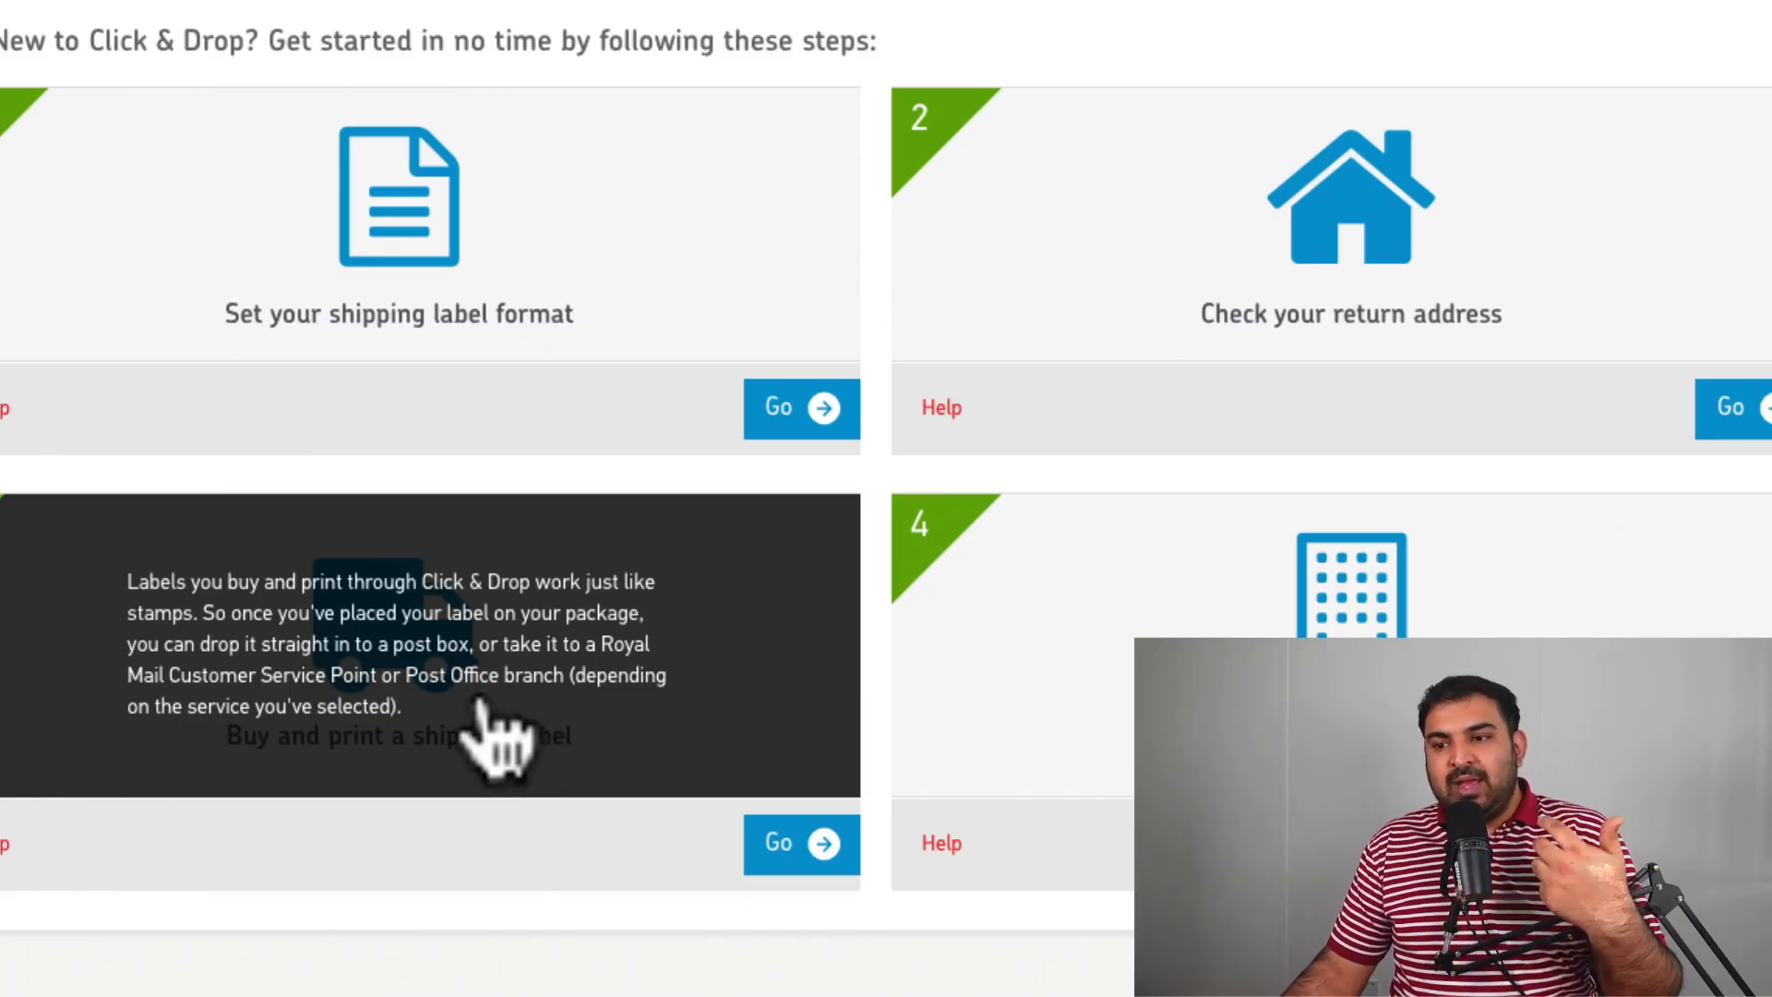
{"action": "scroll", "coordinate": [482, 700], "scroll_direction": "up", "scroll_amount": 3}
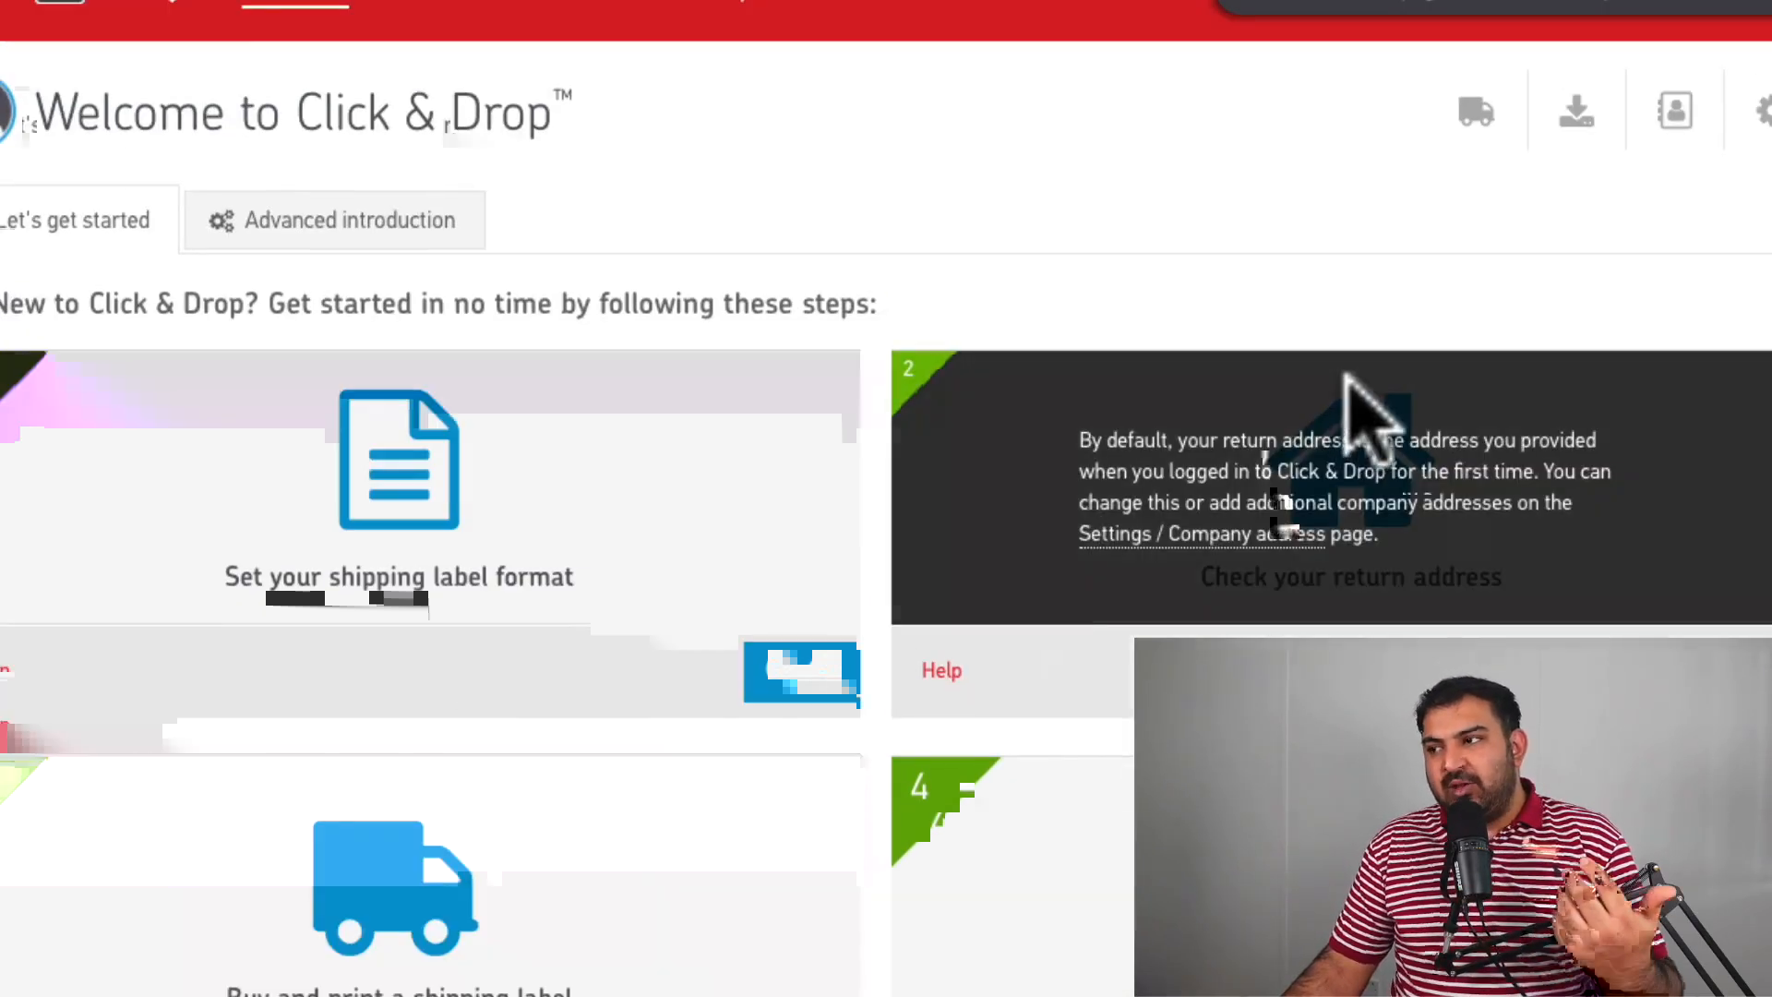
{"action": "scroll", "coordinate": [1347, 376], "scroll_direction": "up", "scroll_amount": 1}
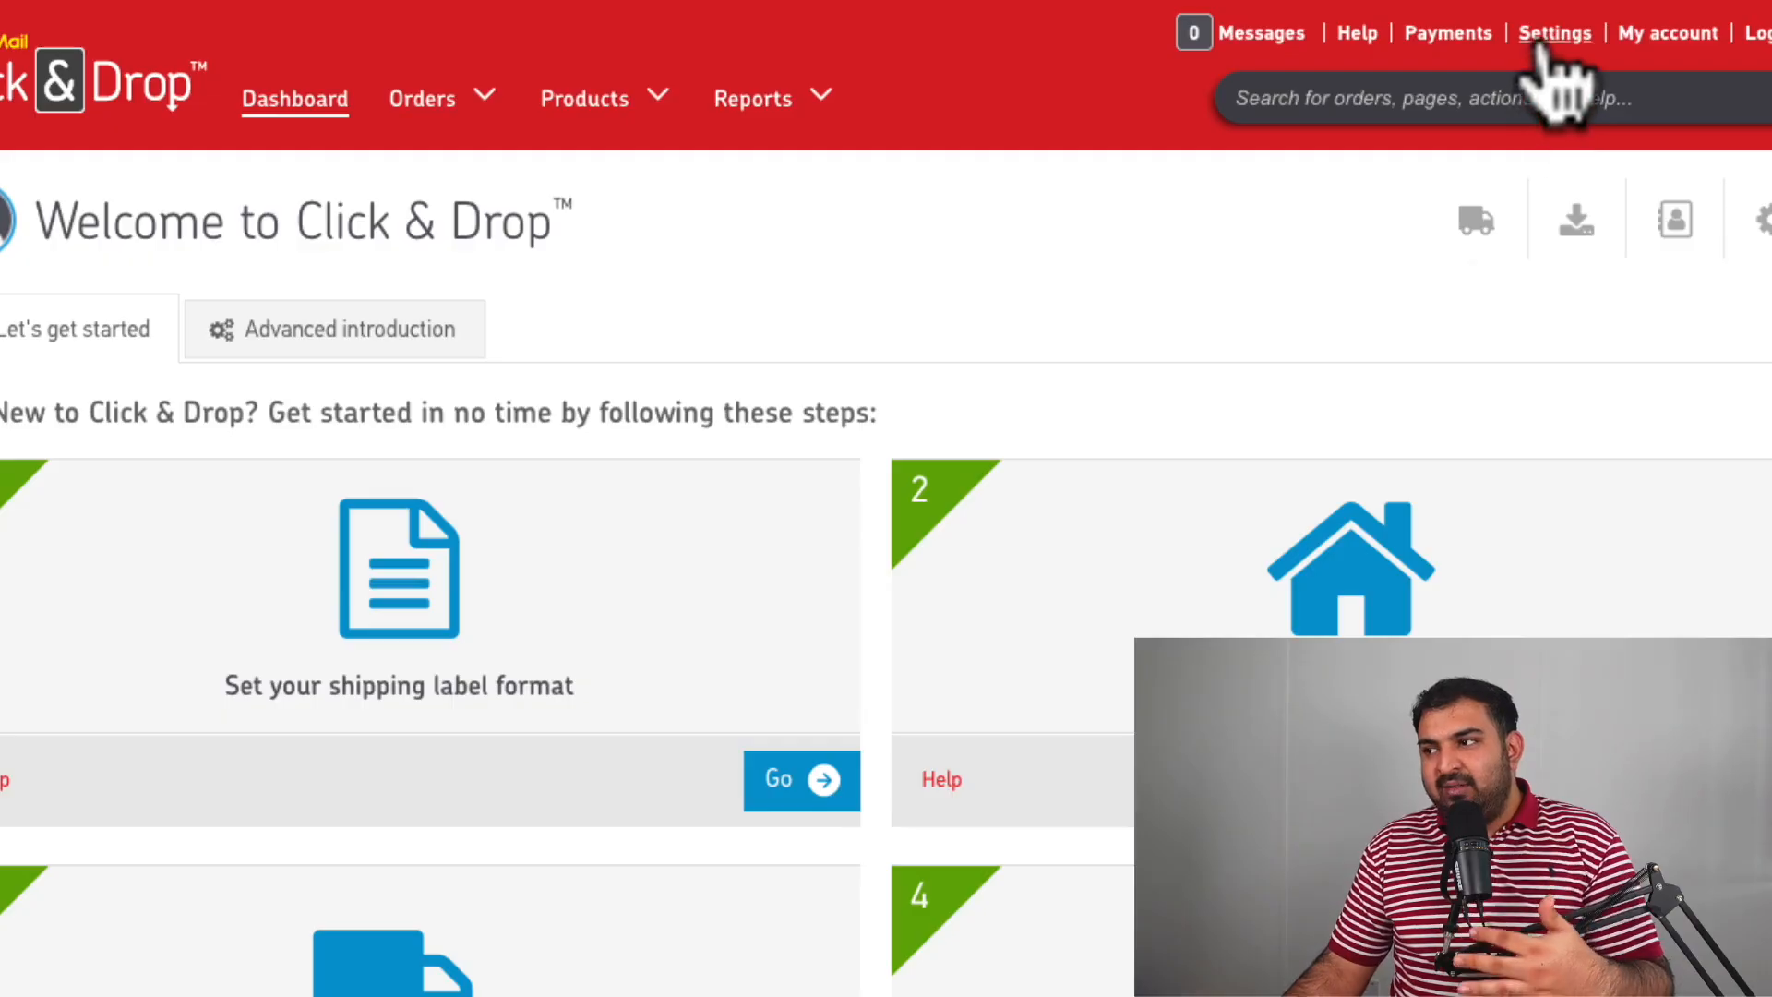
In the Label format settings, choose Separate label & despatch note.
{"action": "left_click", "coordinate": [1539, 47]}
{"action": "scroll", "coordinate": [706, 489], "scroll_direction": "down", "scroll_amount": 1}
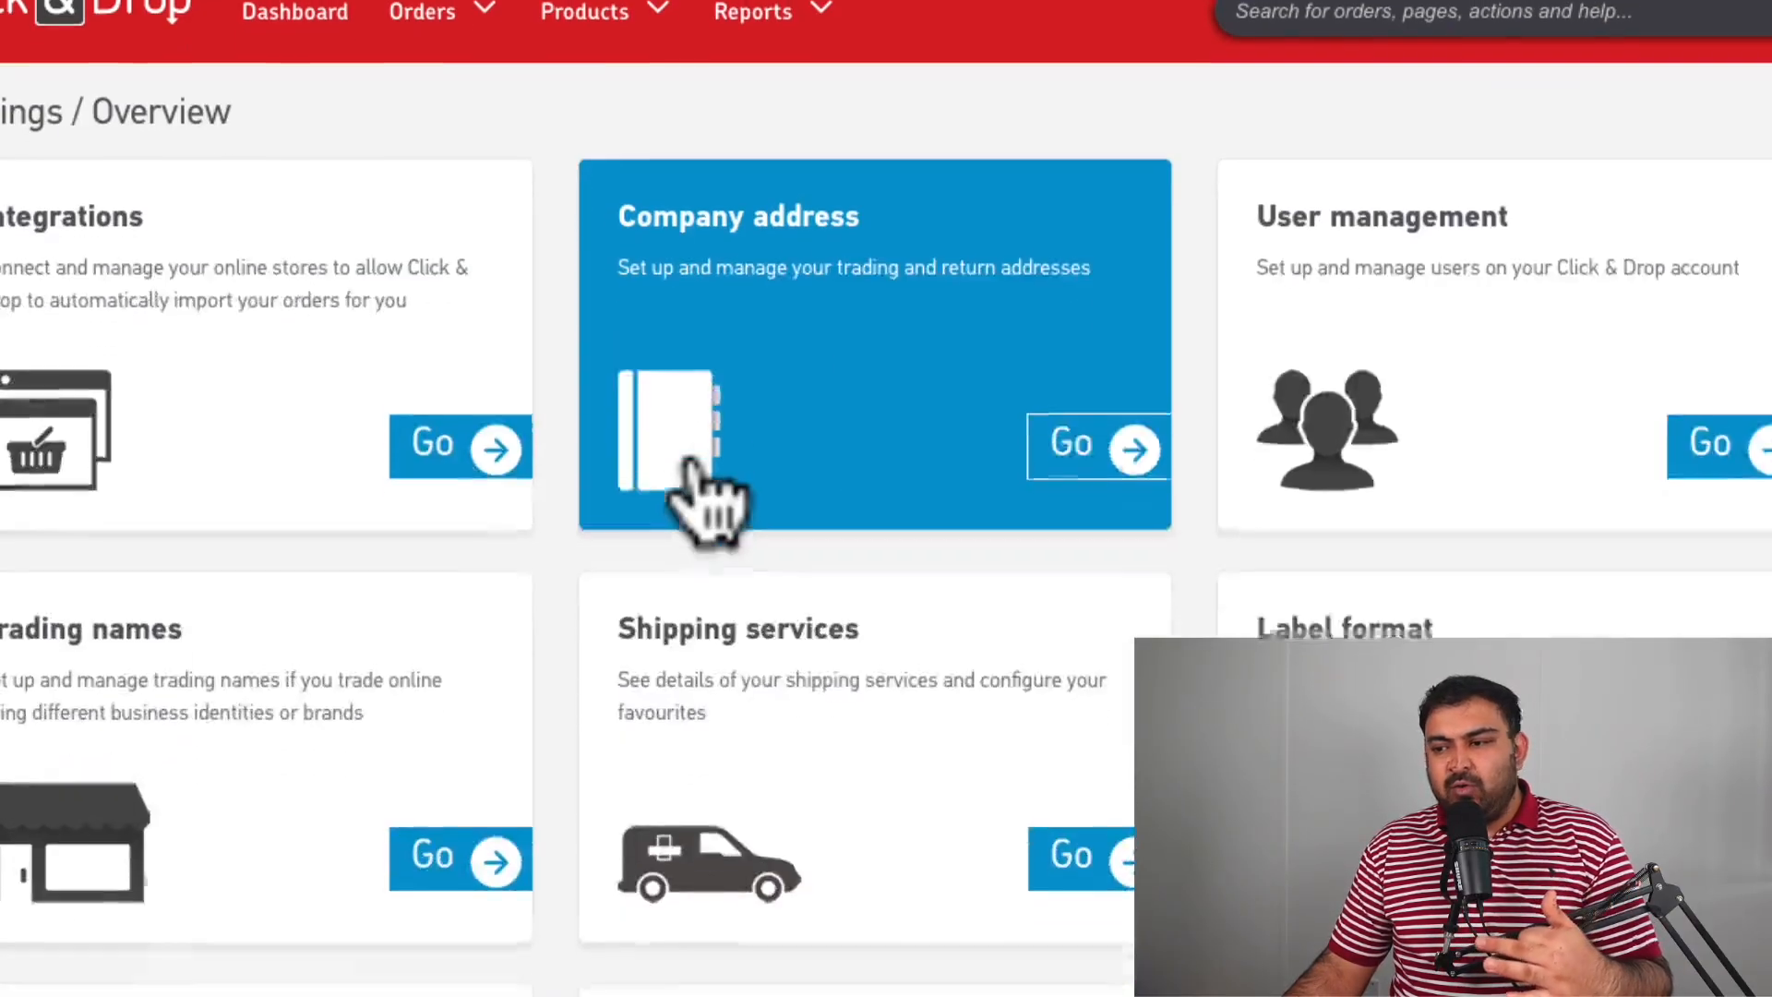
{"action": "scroll", "coordinate": [706, 493], "scroll_direction": "down", "scroll_amount": 1}
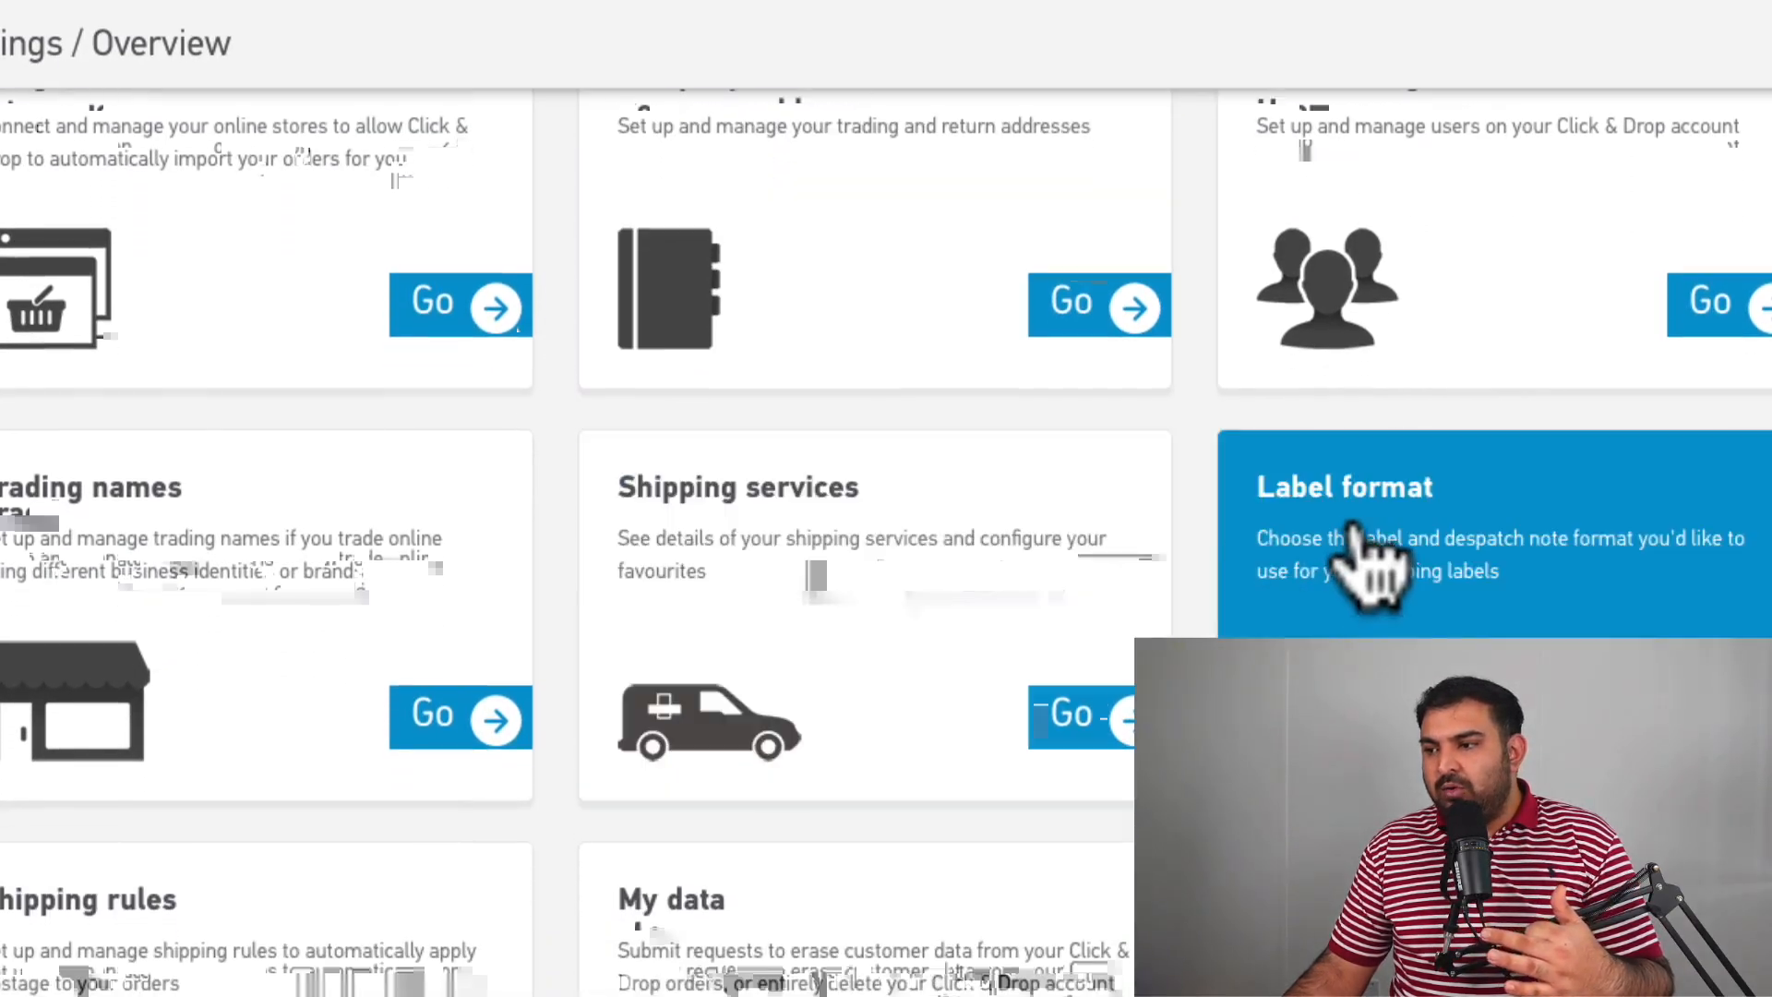
{"action": "left_click", "coordinate": [1368, 563]}
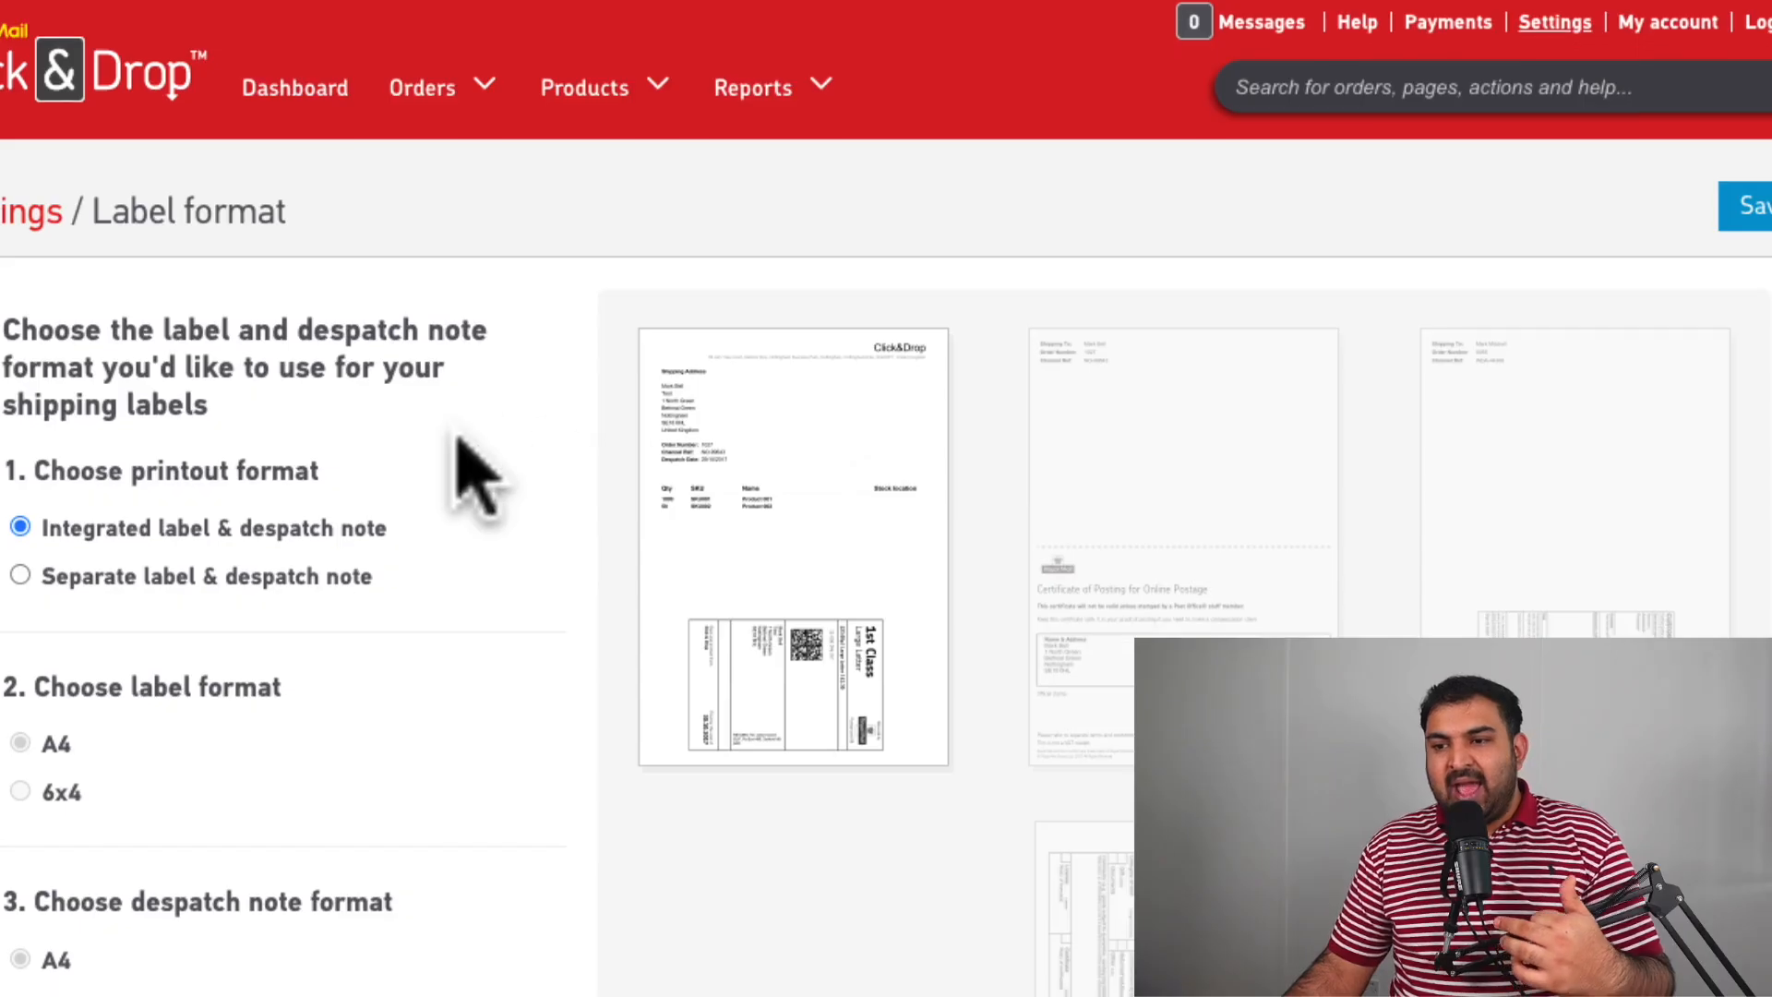
{"action": "scroll", "coordinate": [470, 476], "scroll_direction": "down", "scroll_amount": 3}
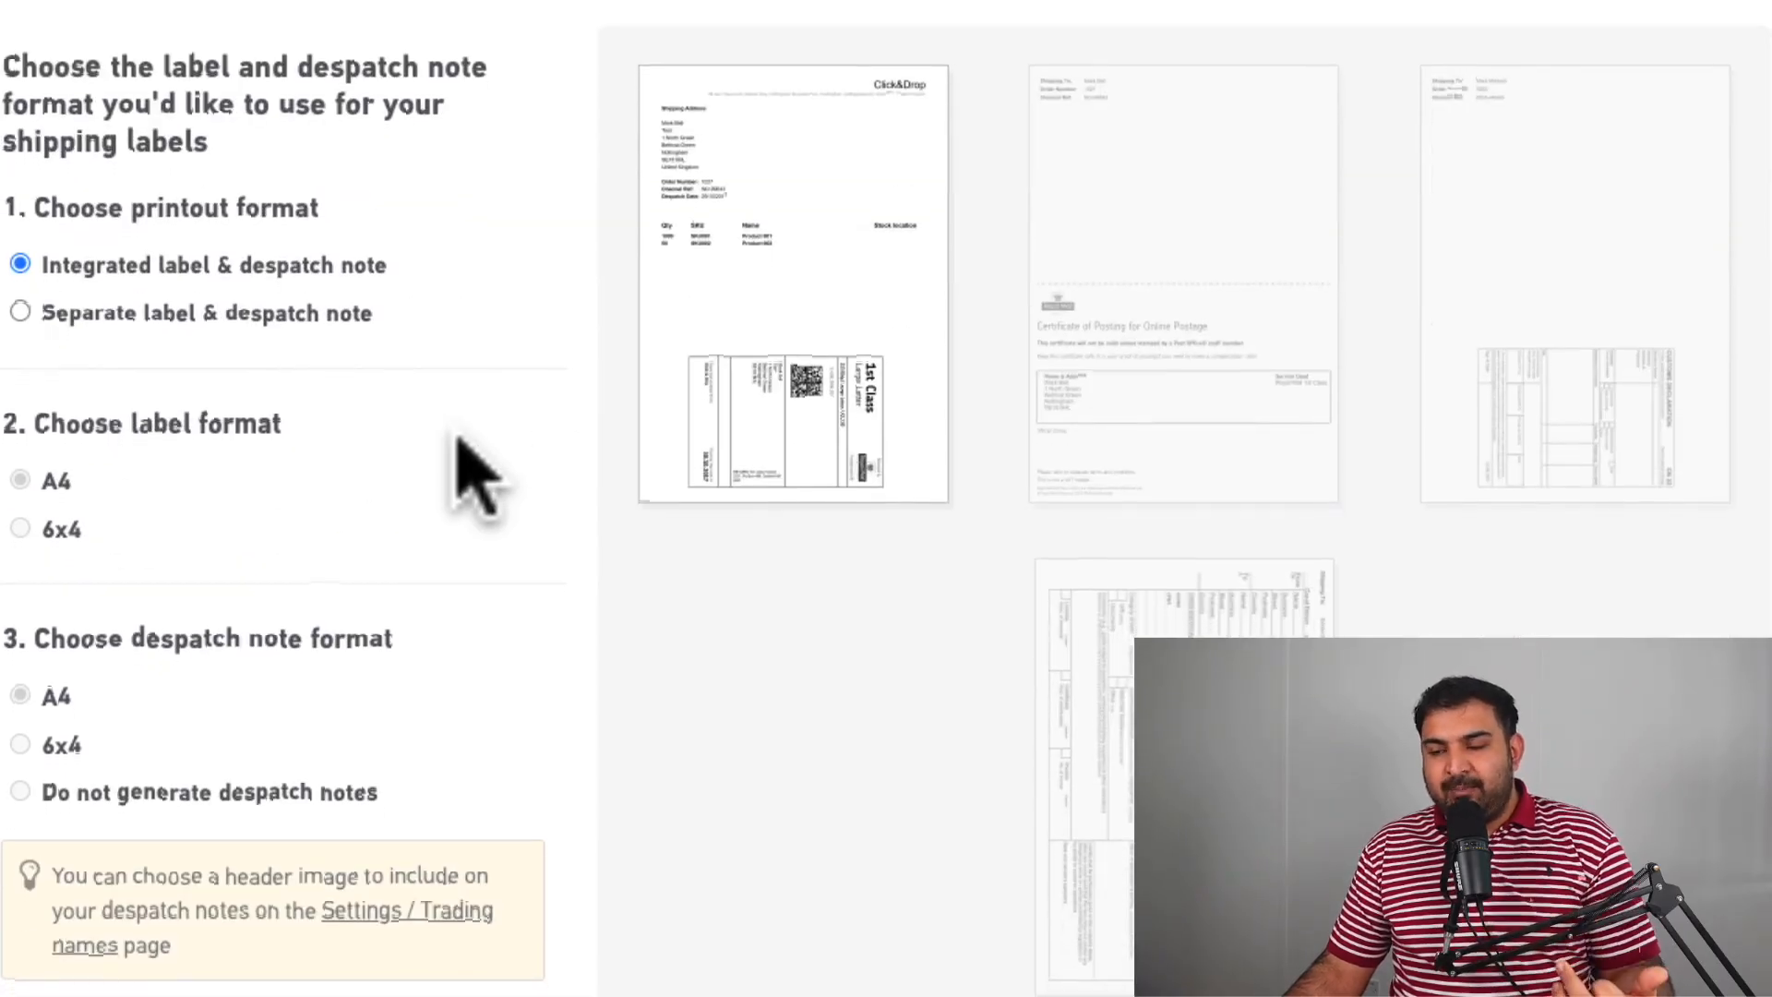
{"action": "scroll", "coordinate": [473, 478], "scroll_direction": "down", "scroll_amount": 1}
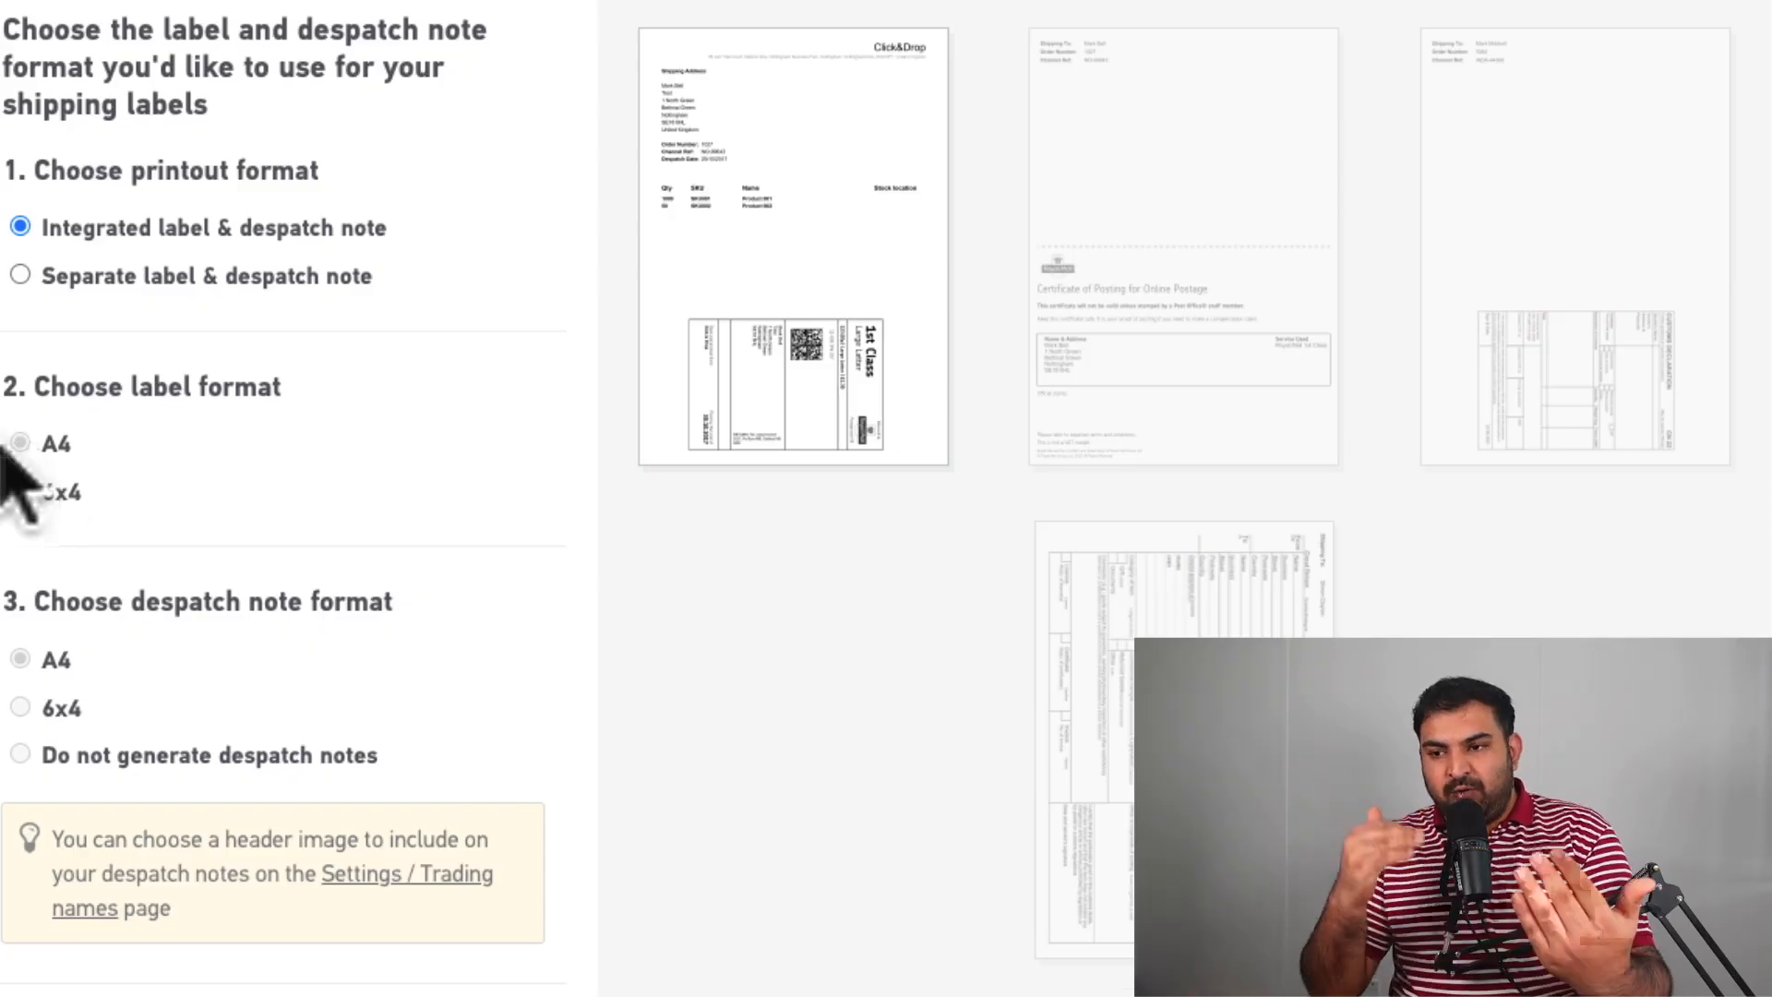
{"action": "scroll", "coordinate": [21, 461], "scroll_direction": "down", "scroll_amount": 1}
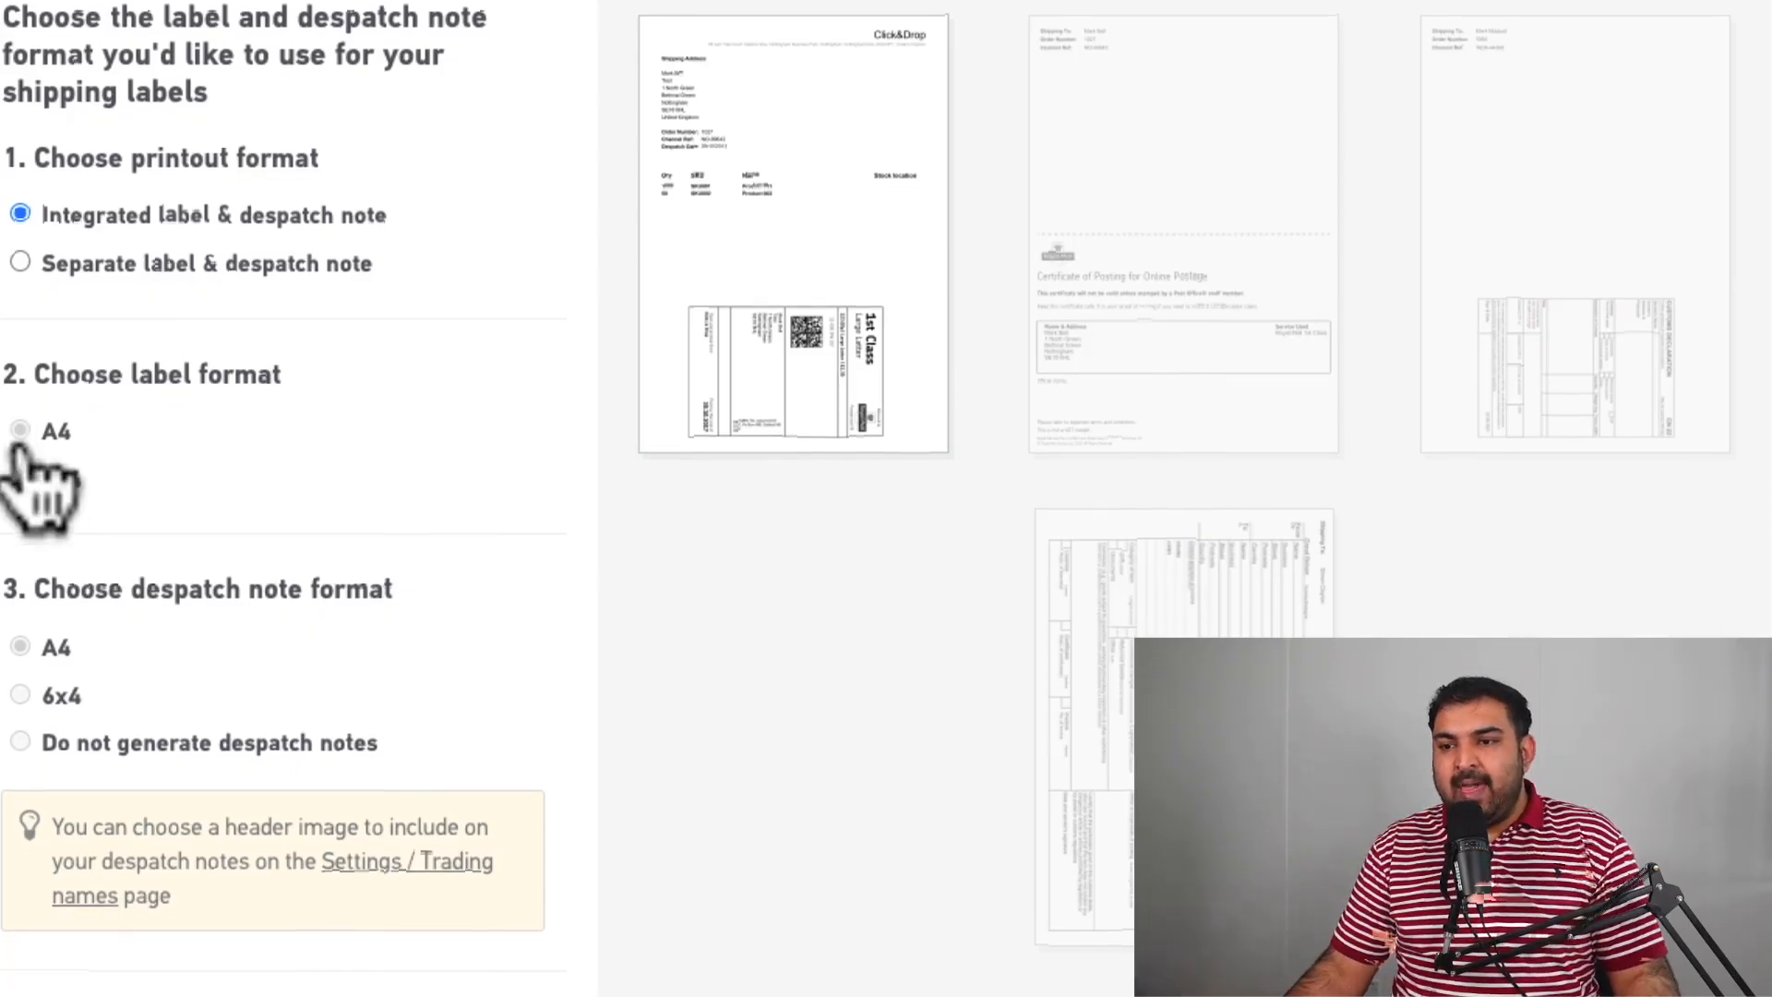
{"action": "left_click", "coordinate": [20, 482]}
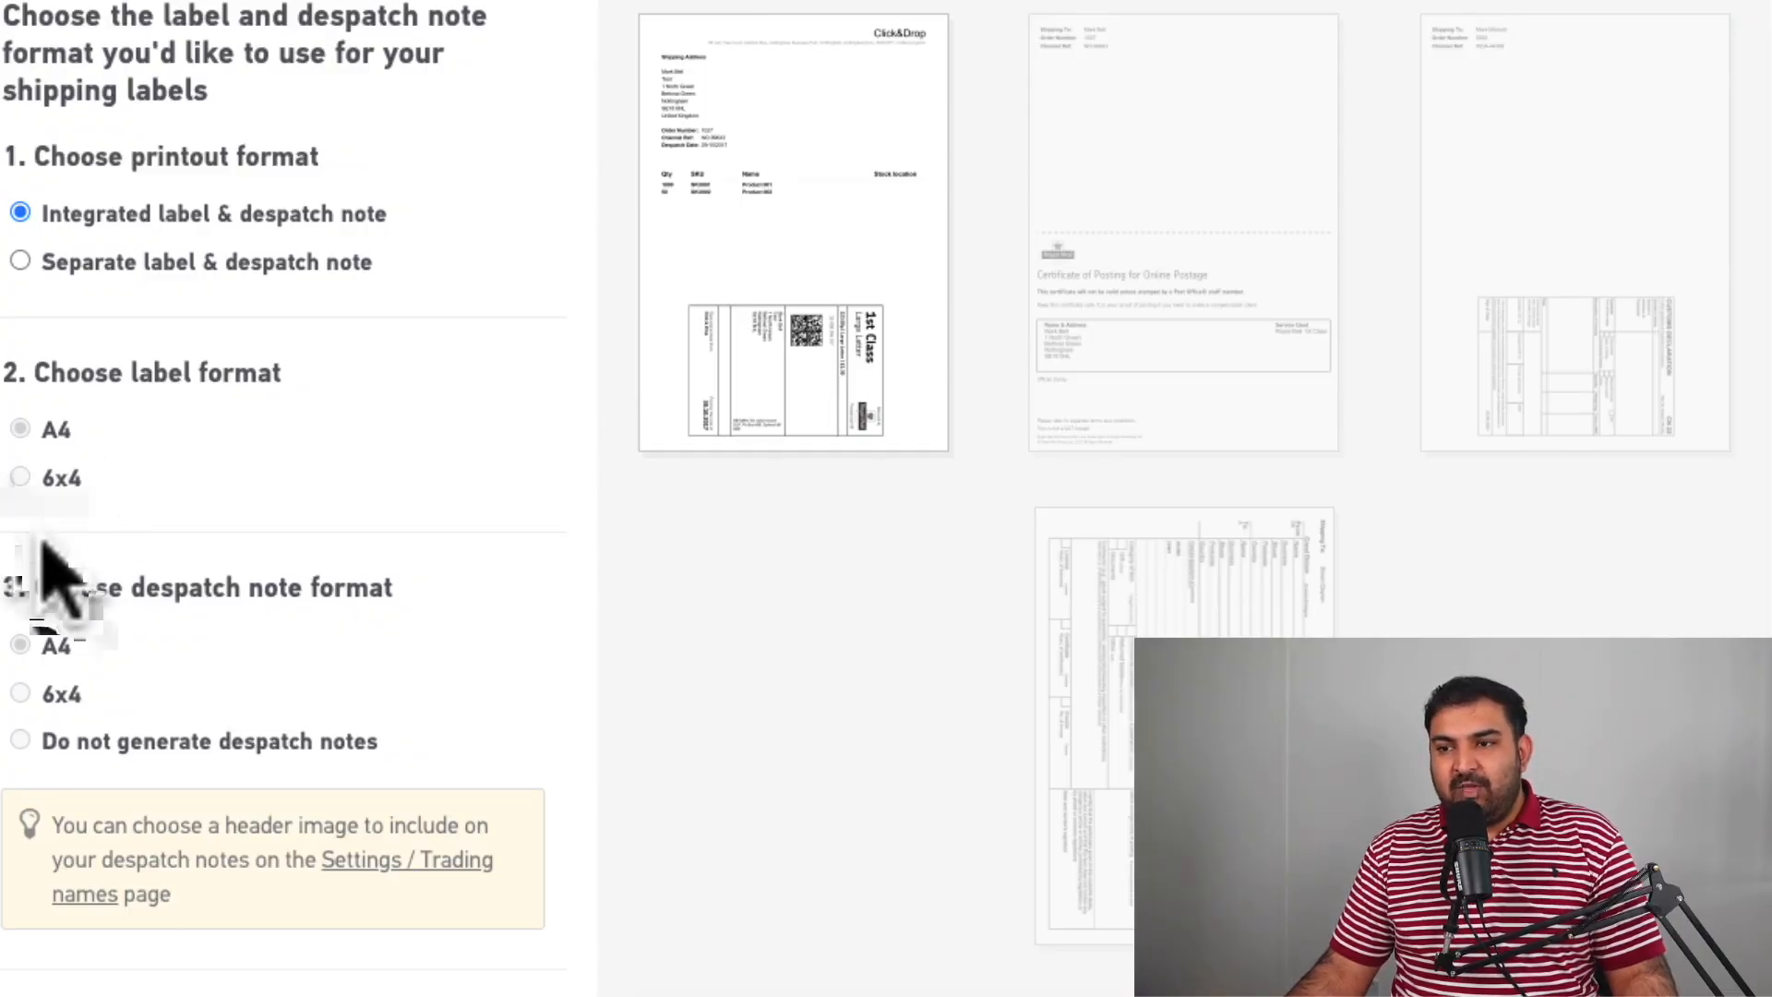
{"action": "left_click", "coordinate": [22, 266]}
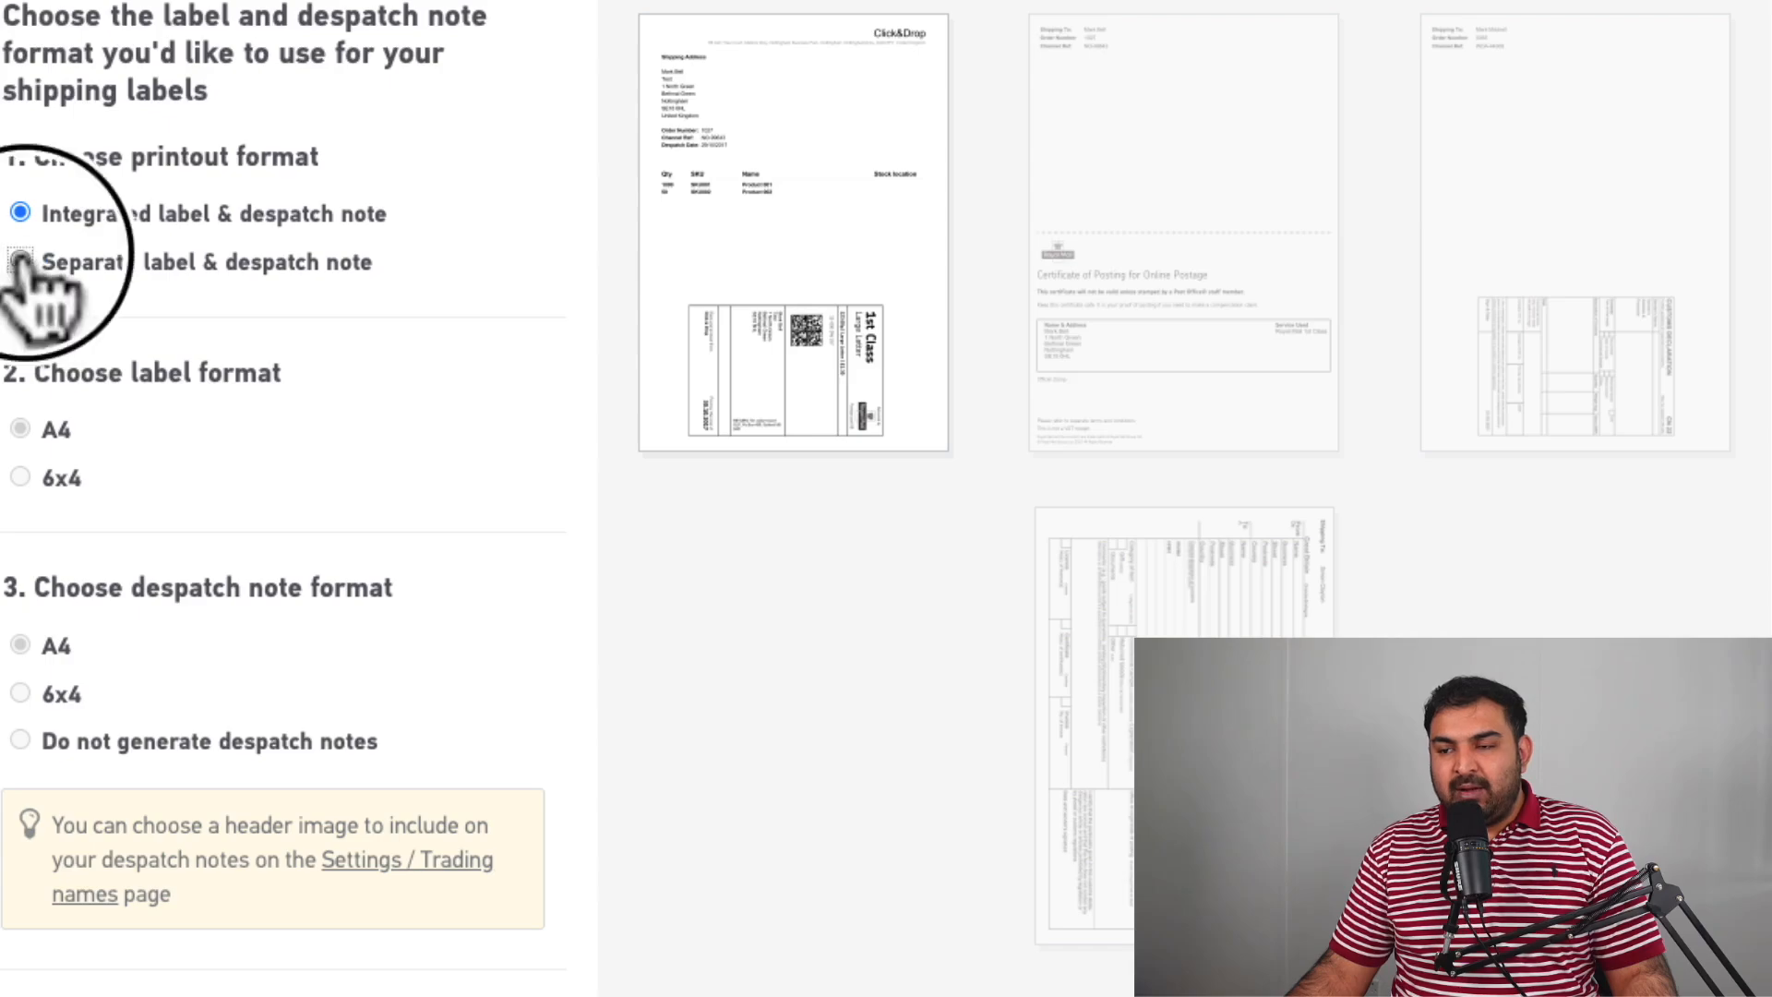
Set both the label format and the despatch note format to 6x4.
{"action": "scroll", "coordinate": [139, 397], "scroll_direction": "down", "scroll_amount": 1}
{"action": "left_click", "coordinate": [21, 390]}
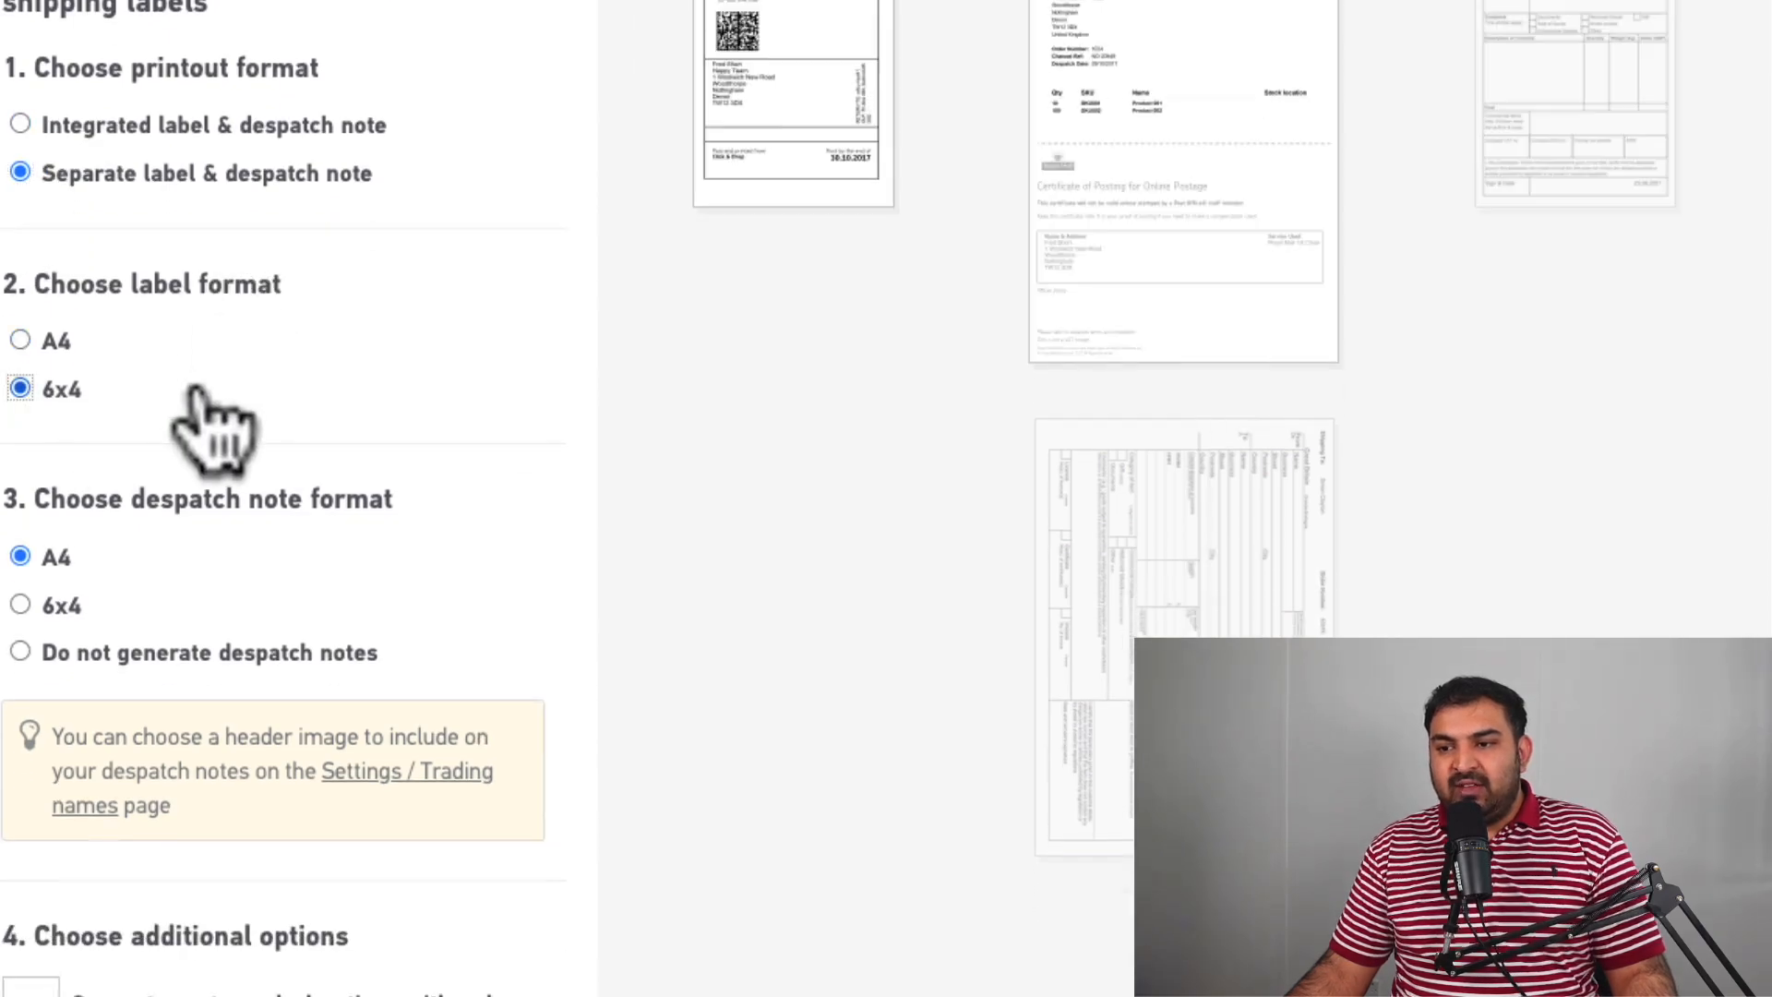
{"action": "scroll", "coordinate": [138, 498], "scroll_direction": "down", "scroll_amount": 1}
{"action": "left_click", "coordinate": [20, 563]}
{"action": "scroll", "coordinate": [124, 447], "scroll_direction": "down", "scroll_amount": 4}
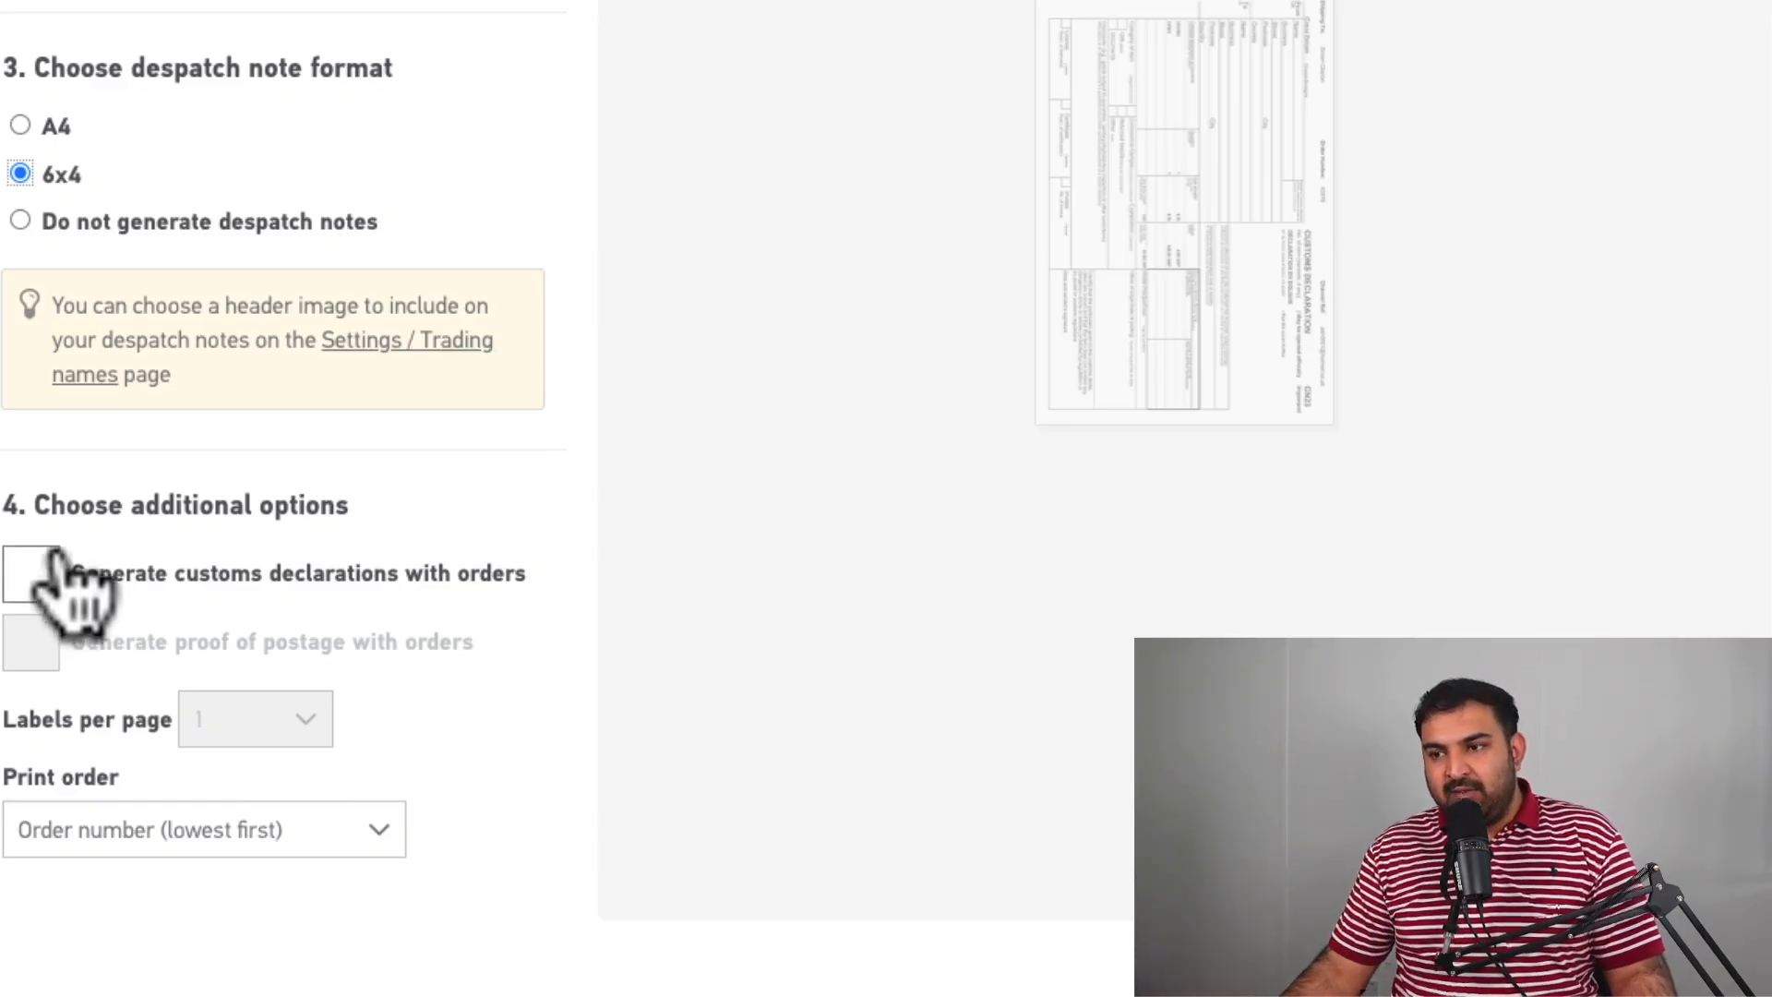
{"action": "scroll", "coordinate": [107, 566], "scroll_direction": "up", "scroll_amount": 5}
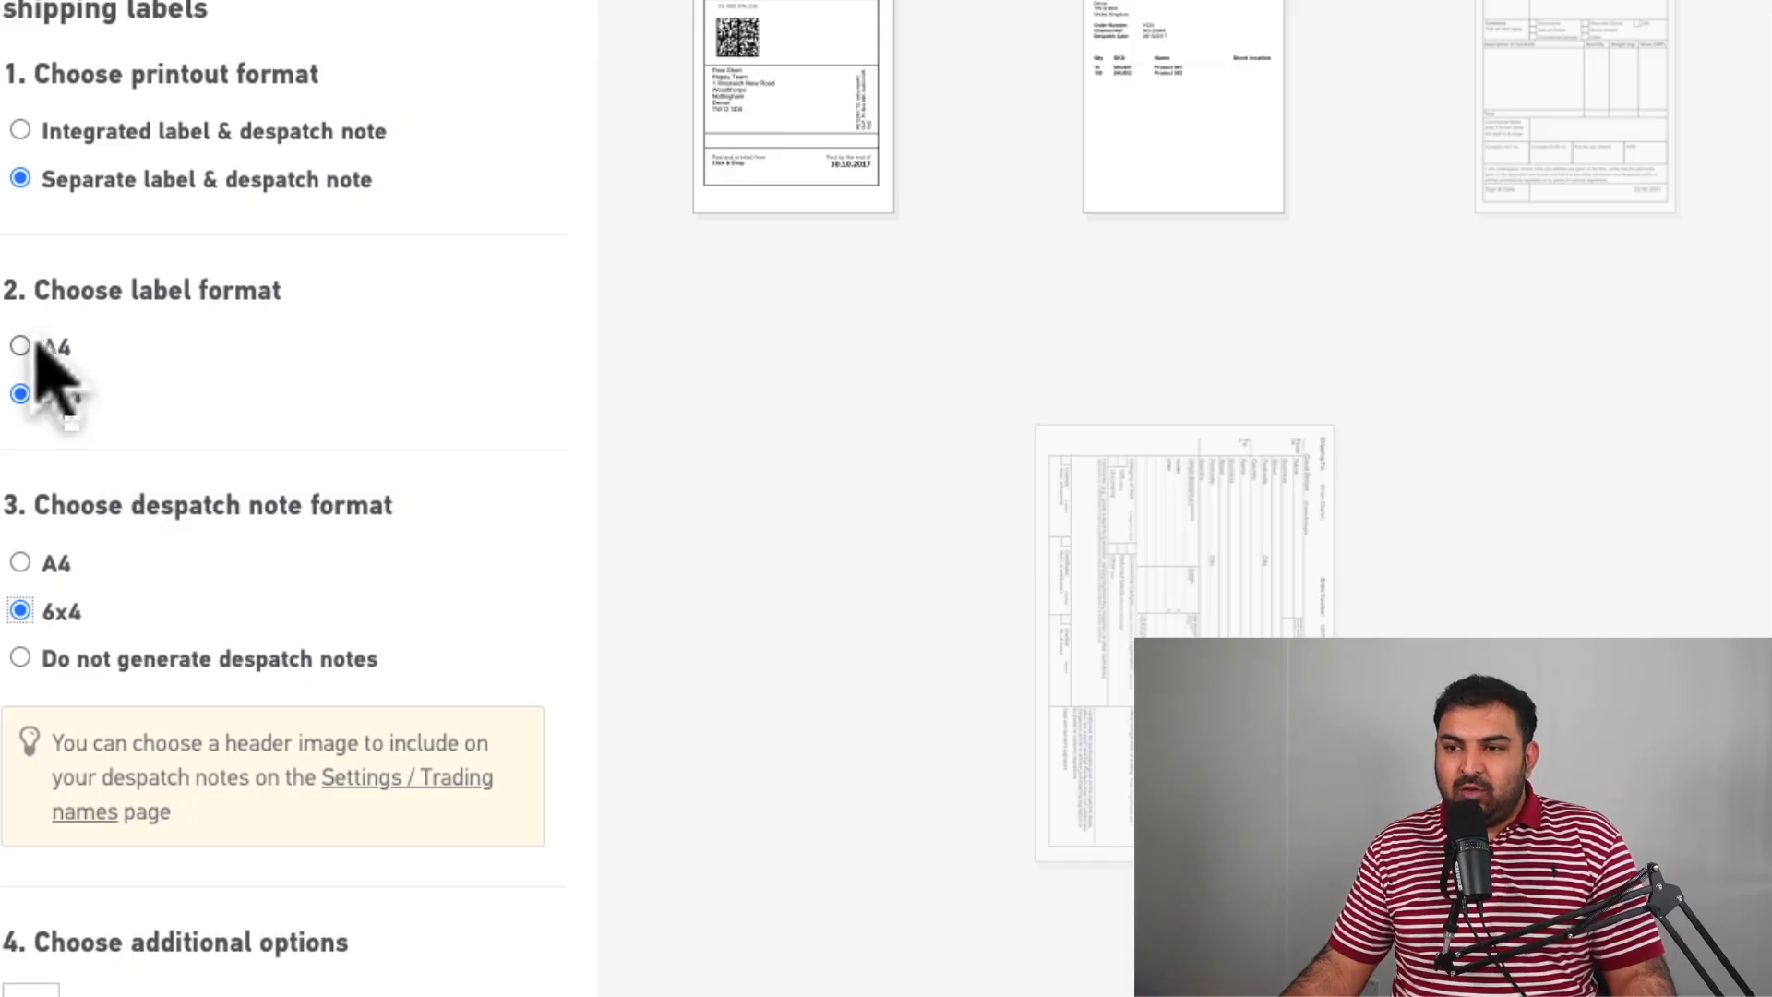
{"action": "left_click", "coordinate": [20, 347]}
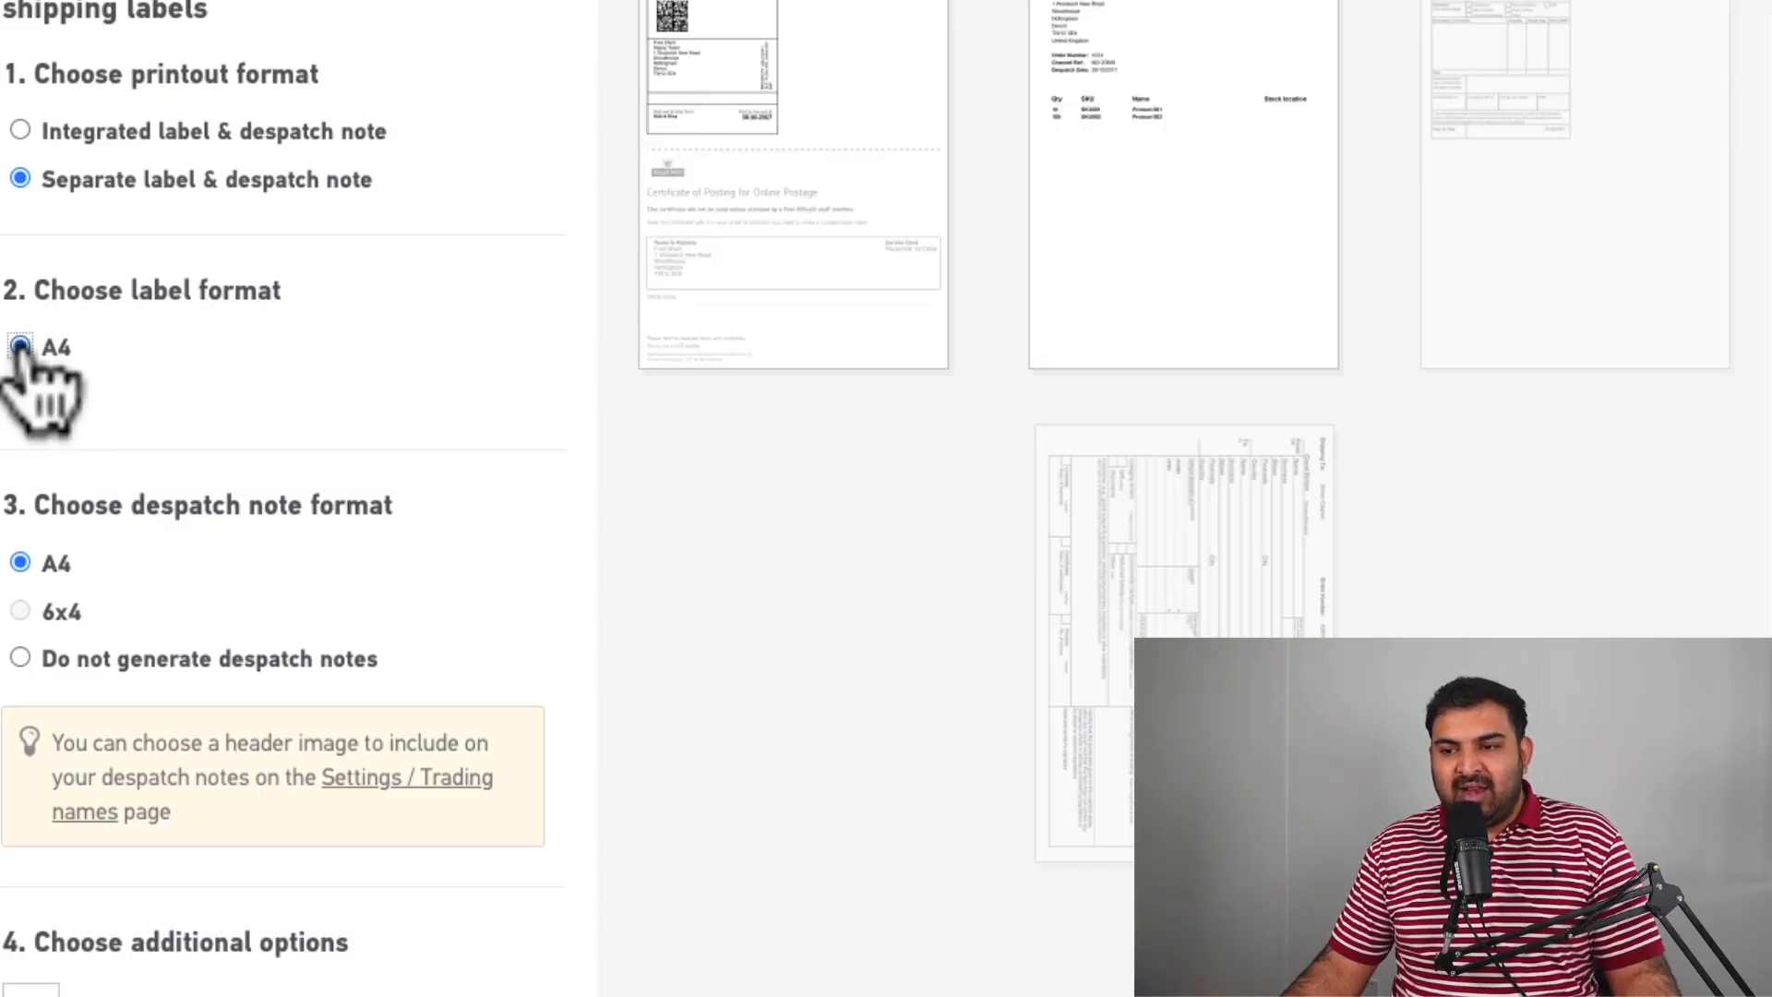
{"action": "left_click", "coordinate": [20, 395]}
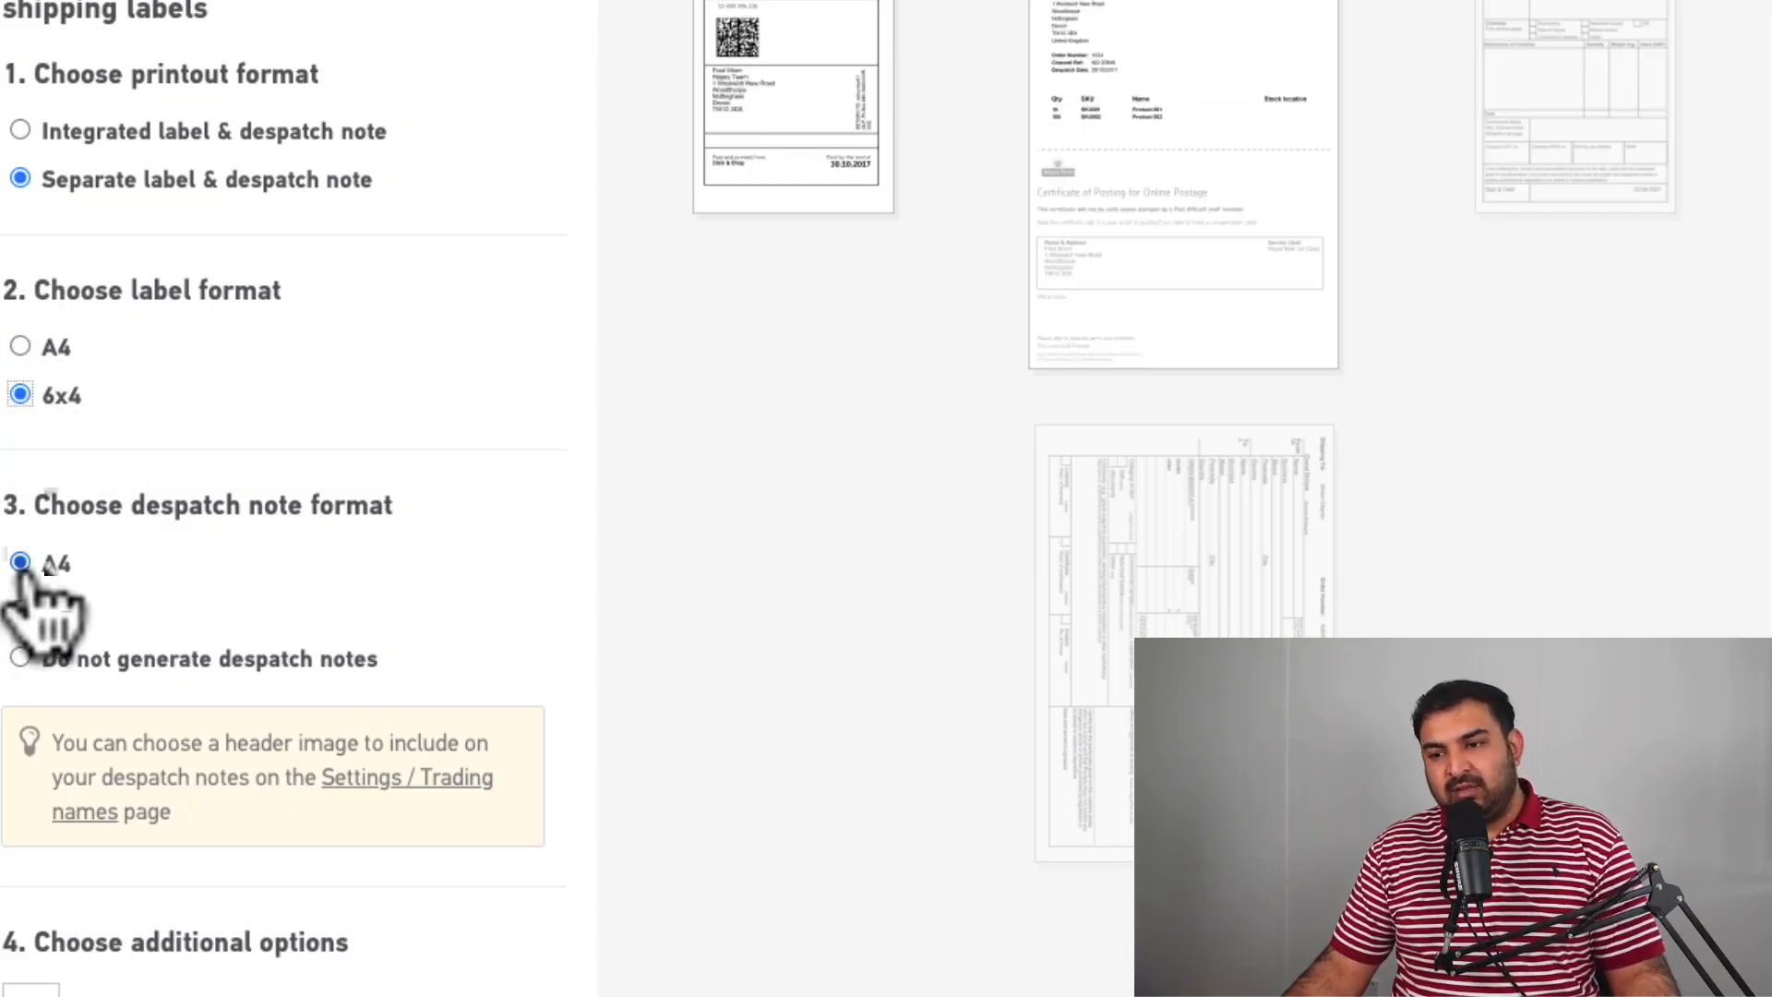
{"action": "left_click", "coordinate": [21, 611]}
{"action": "scroll", "coordinate": [450, 623], "scroll_direction": "down", "scroll_amount": 3}
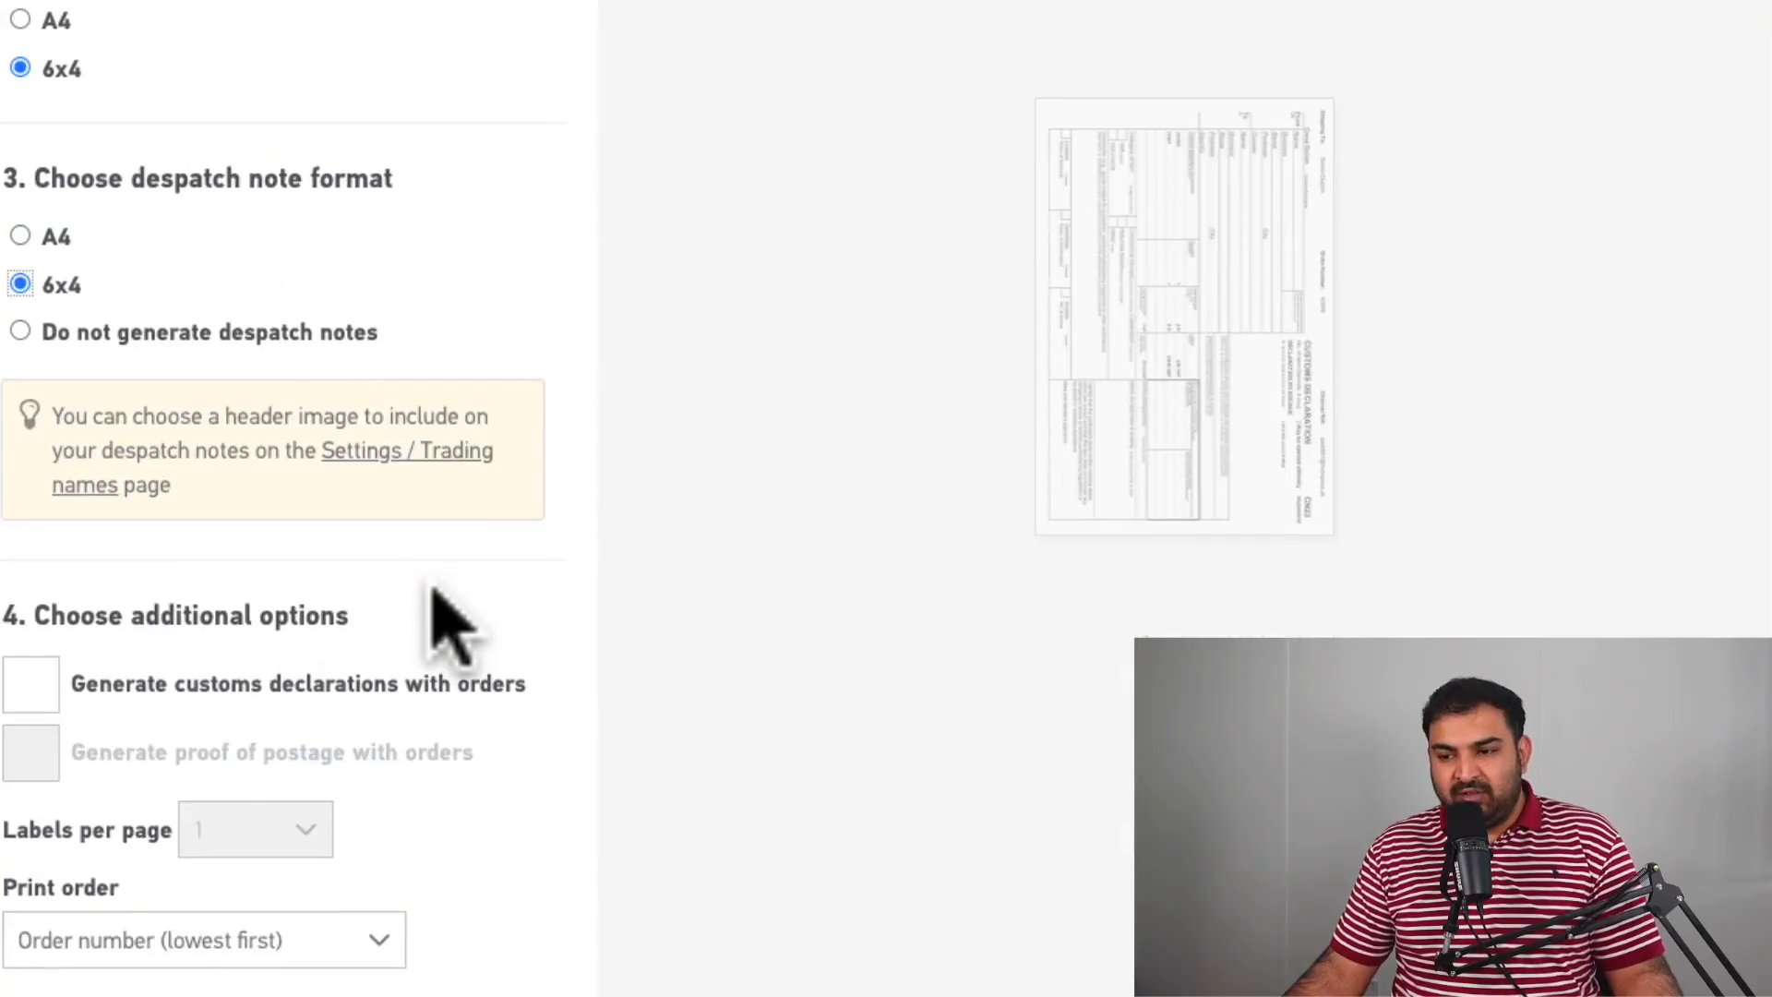
{"action": "scroll", "coordinate": [449, 623], "scroll_direction": "up", "scroll_amount": 4}
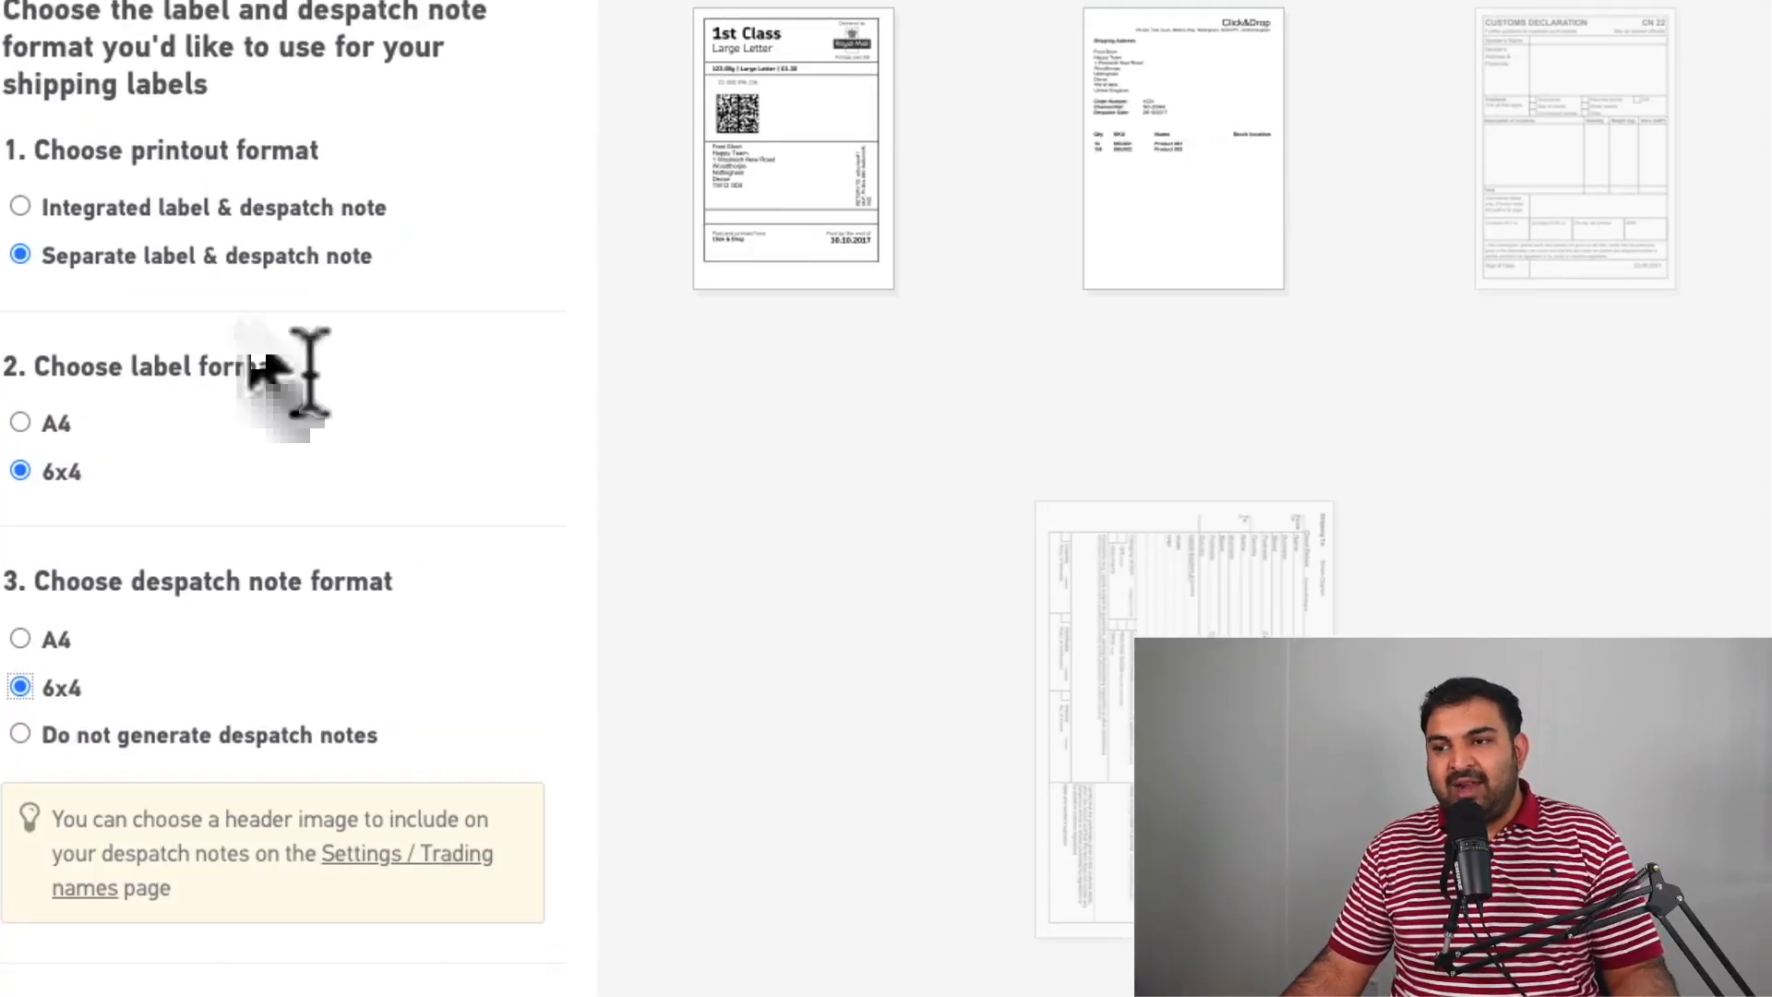
{"action": "scroll", "coordinate": [294, 506], "scroll_direction": "down", "scroll_amount": 2}
{"action": "scroll", "coordinate": [305, 507], "scroll_direction": "up", "scroll_amount": 5}
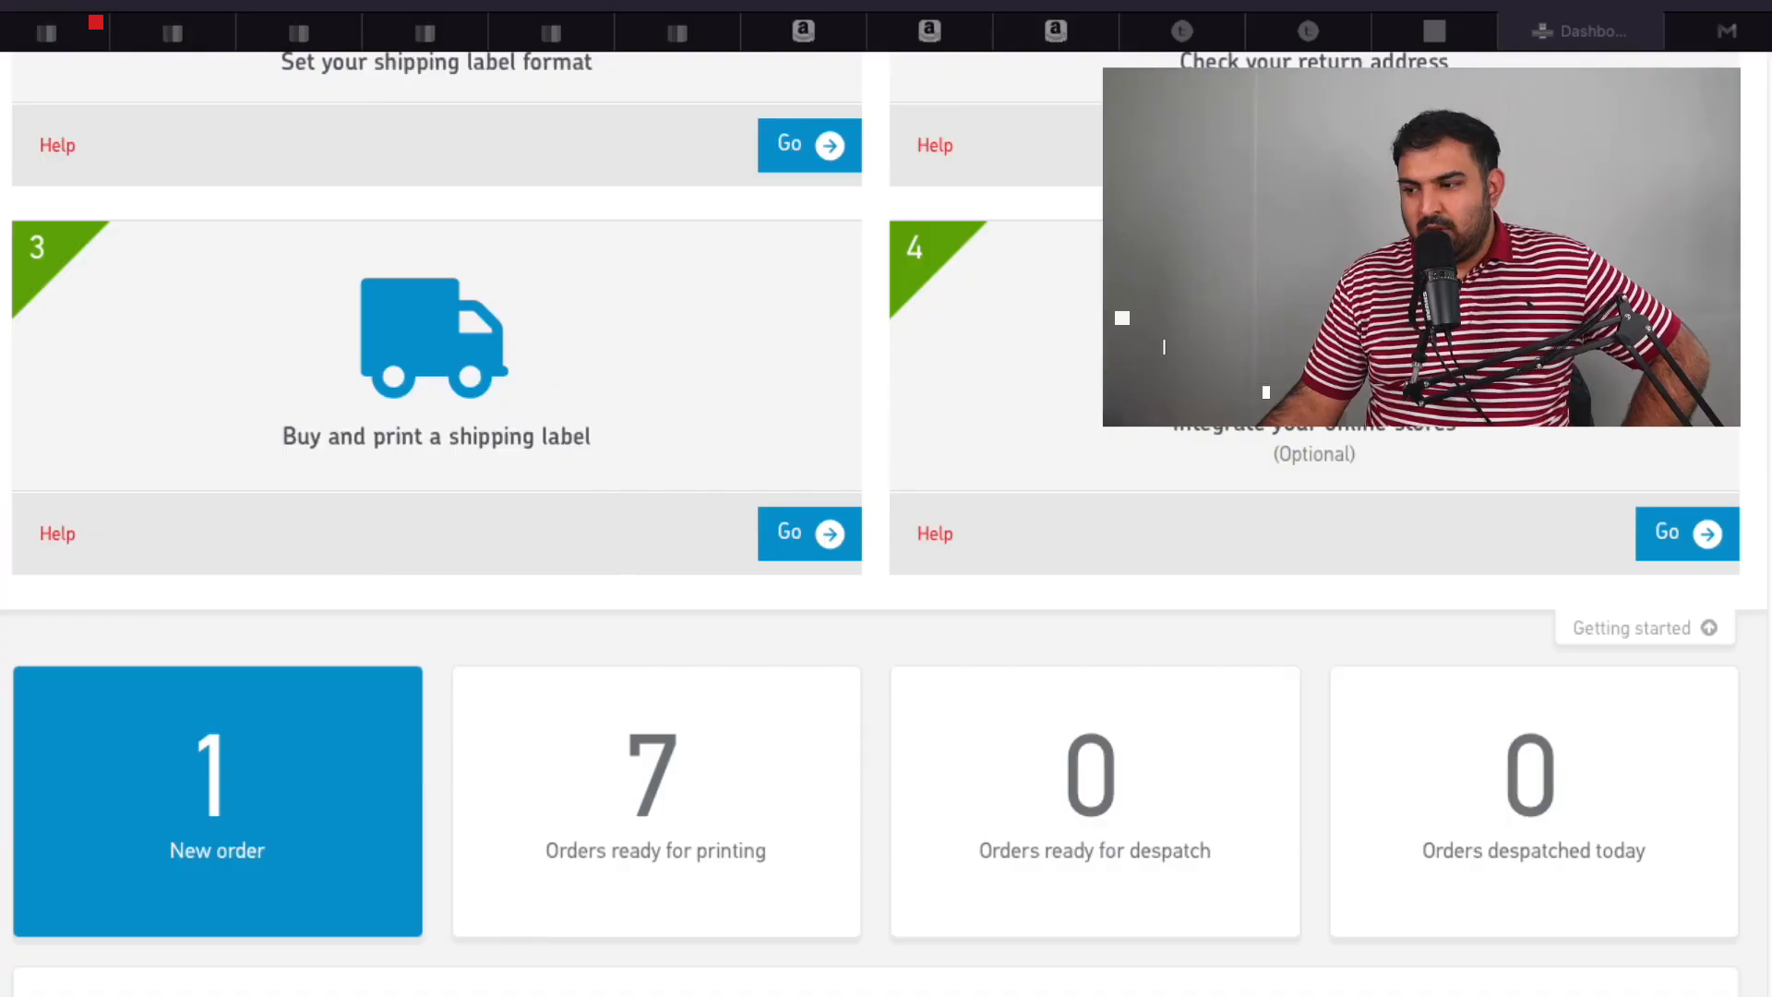
Return to the Dashboard and open the Orders page from the '1 New order' tile.
{"action": "left_click", "coordinate": [1154, 993]}
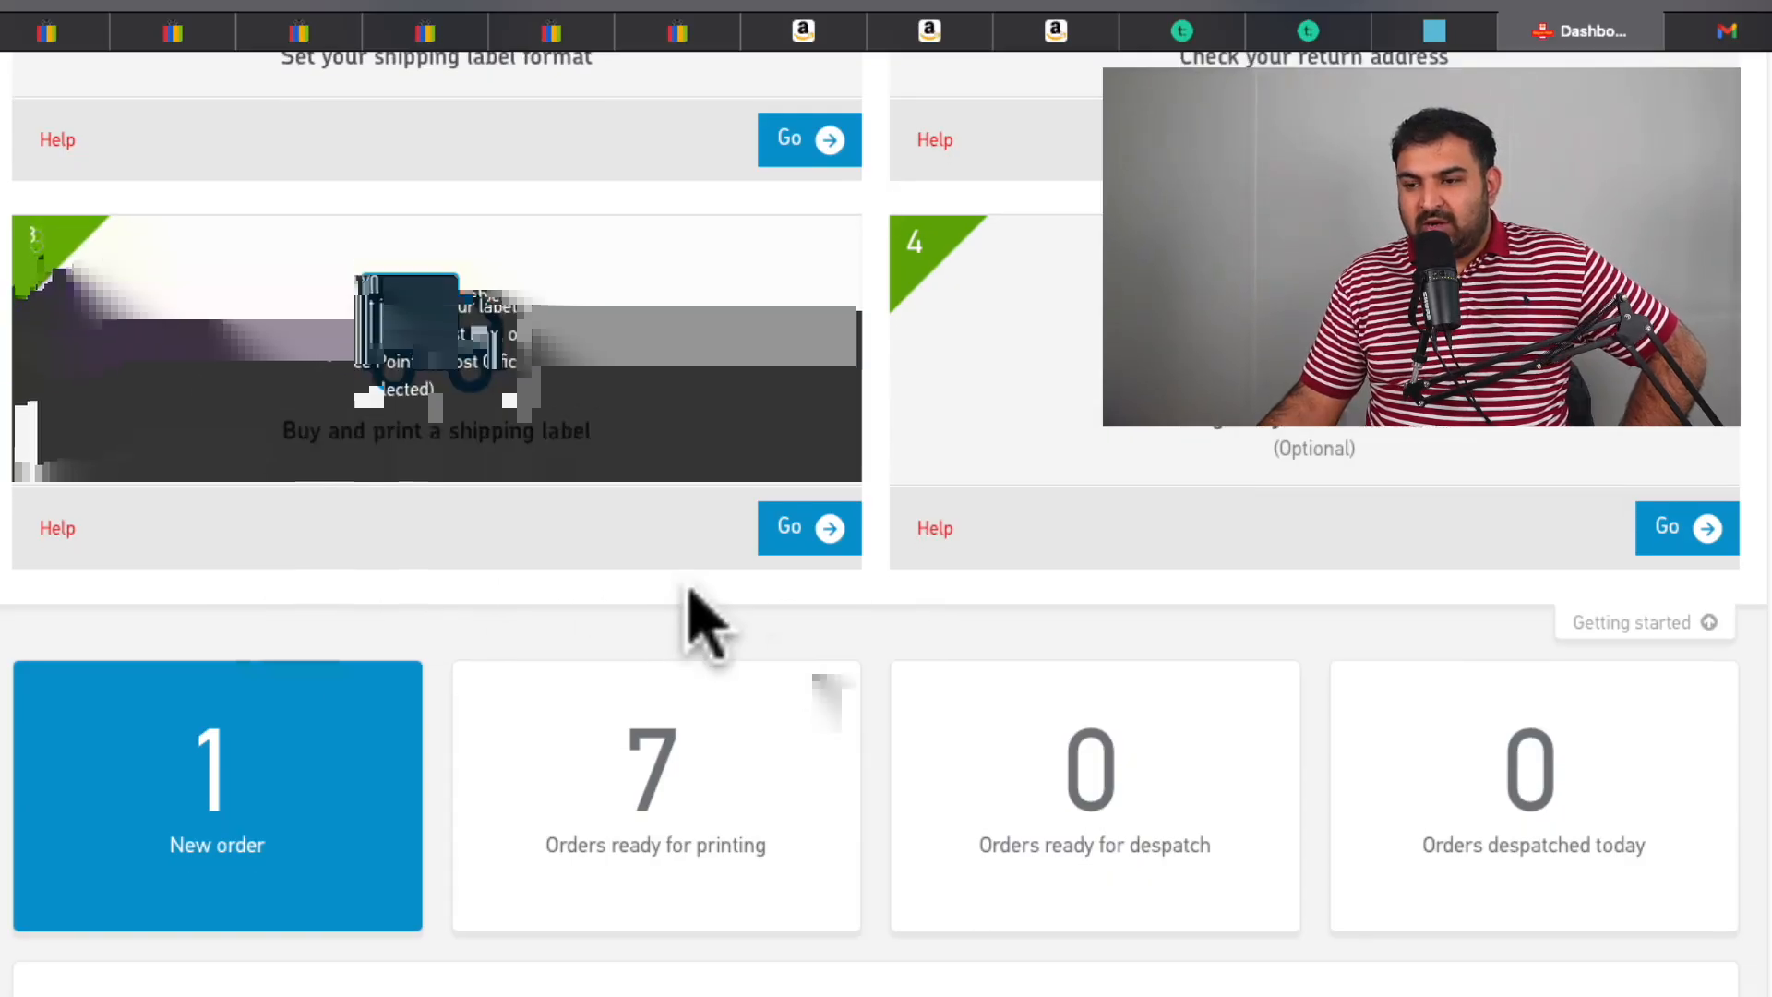
{"action": "left_click", "coordinate": [318, 784]}
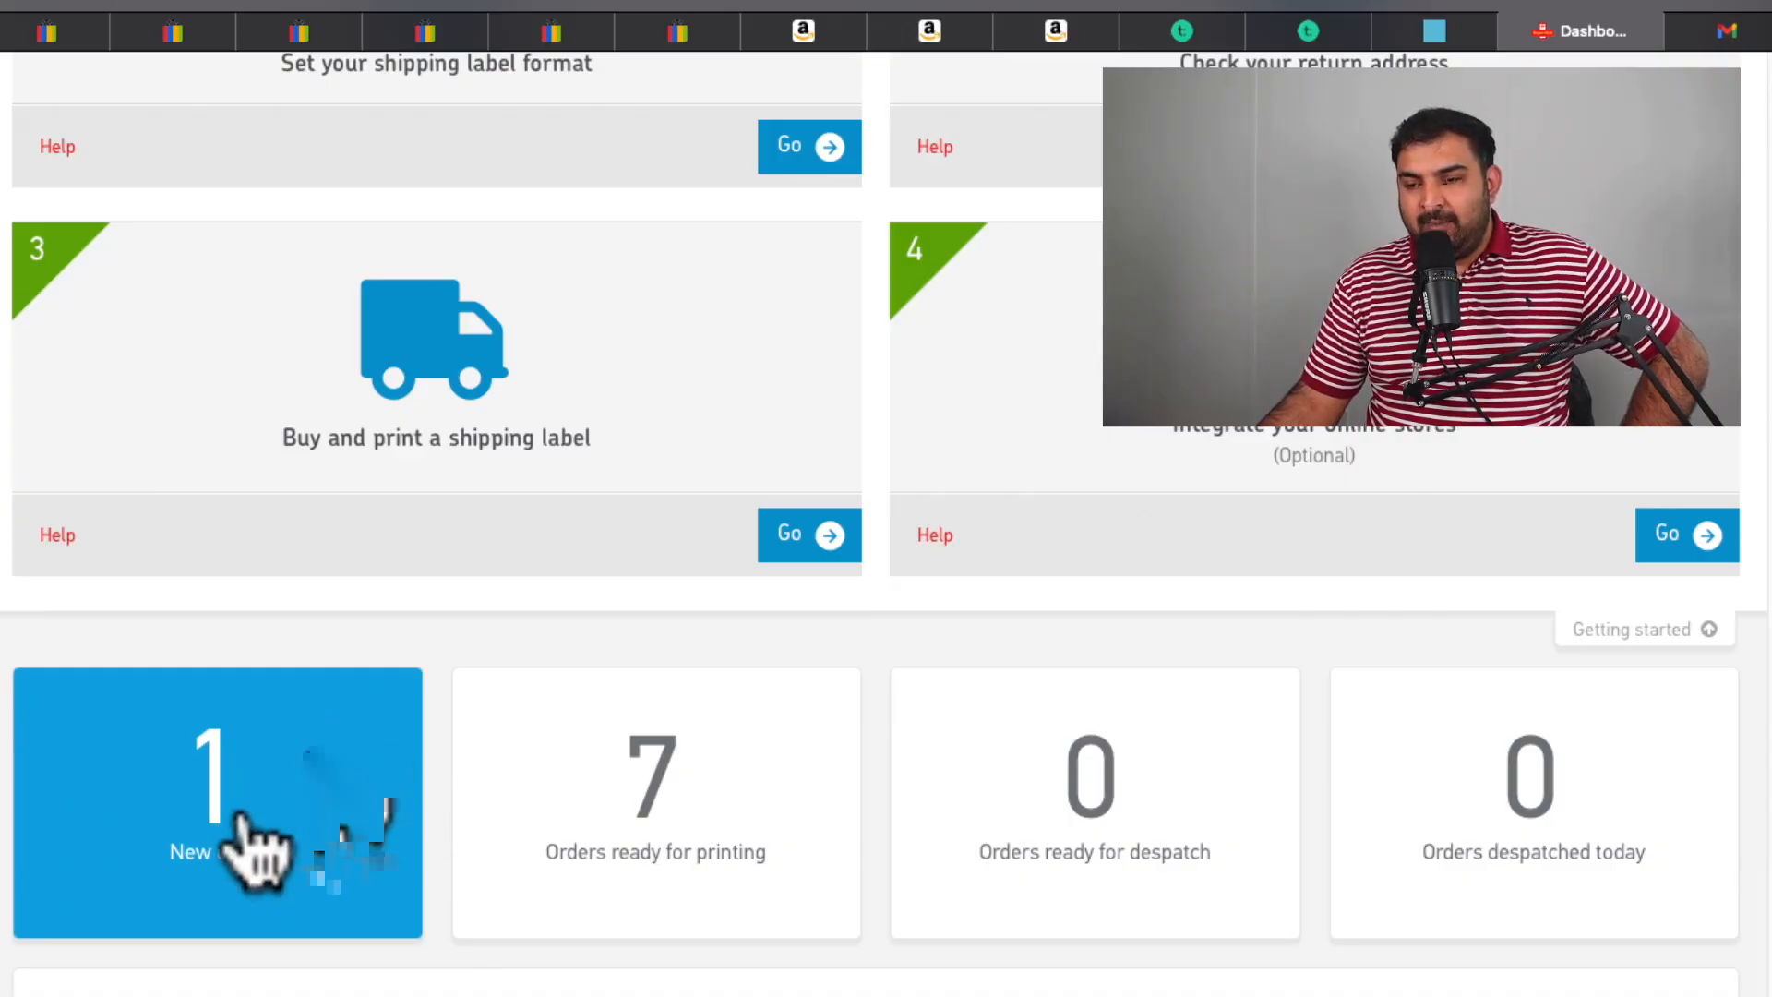
{"action": "left_click", "coordinate": [281, 718]}
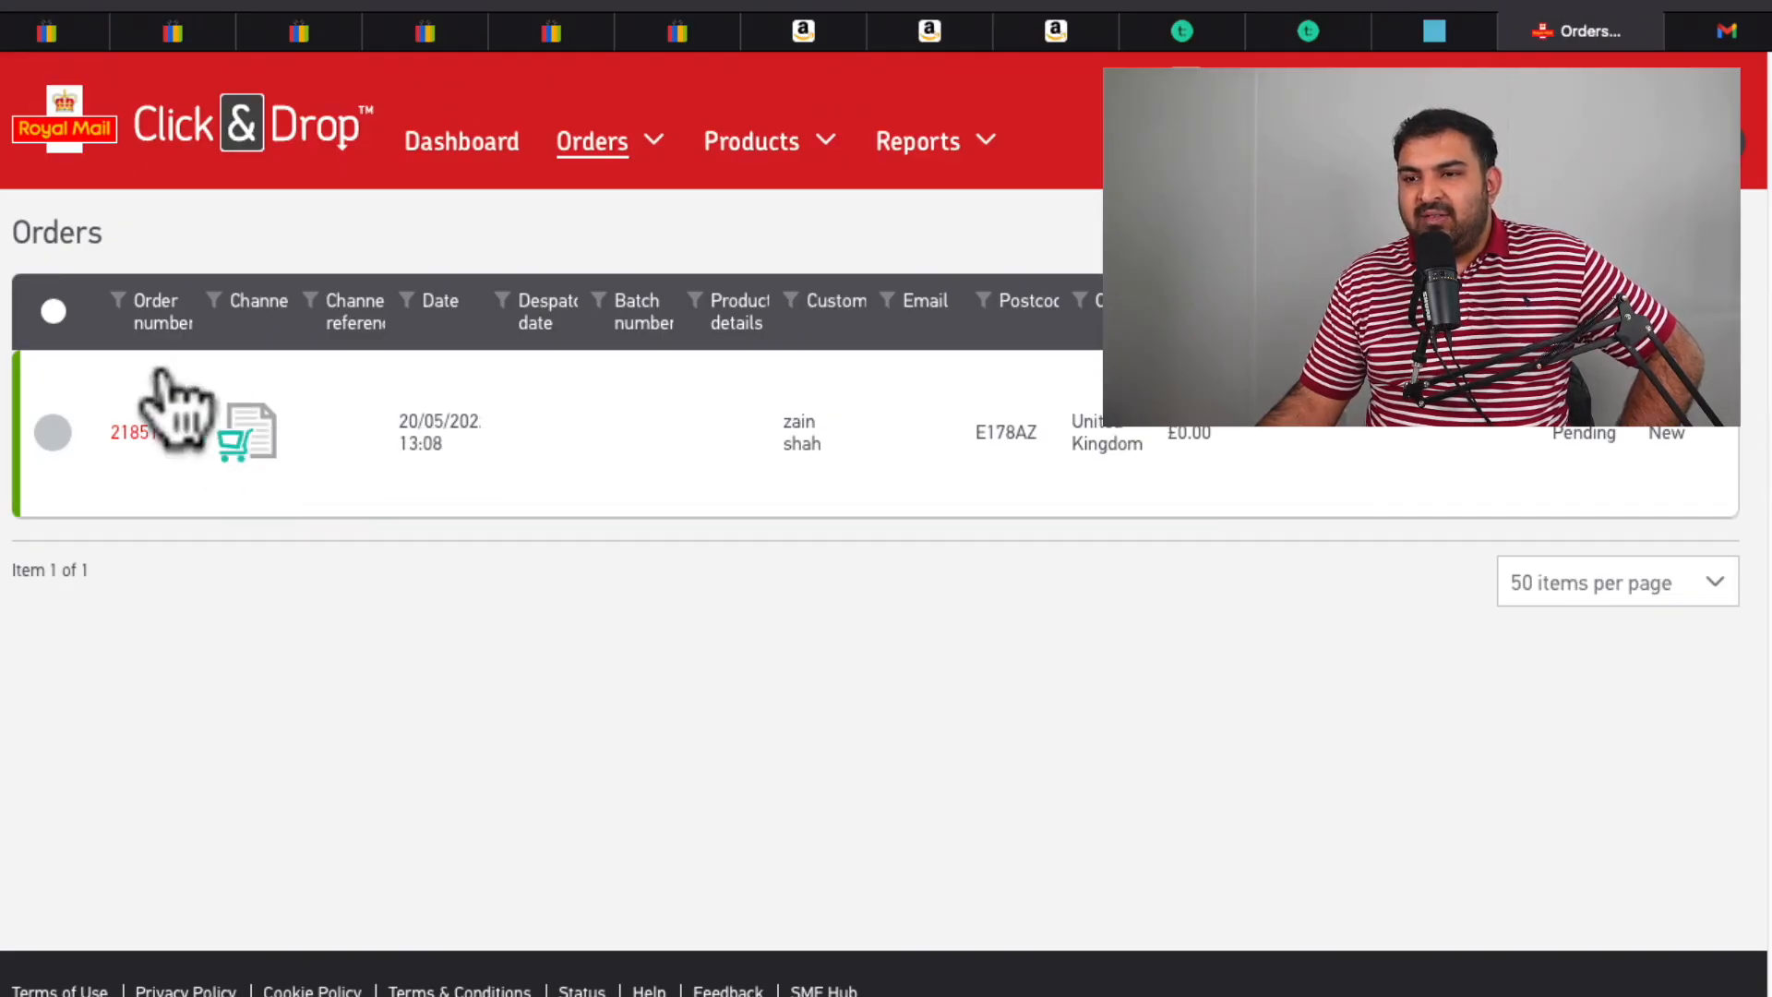
Select the pending order and start Apply postage for it.
{"action": "left_click", "coordinate": [51, 434]}
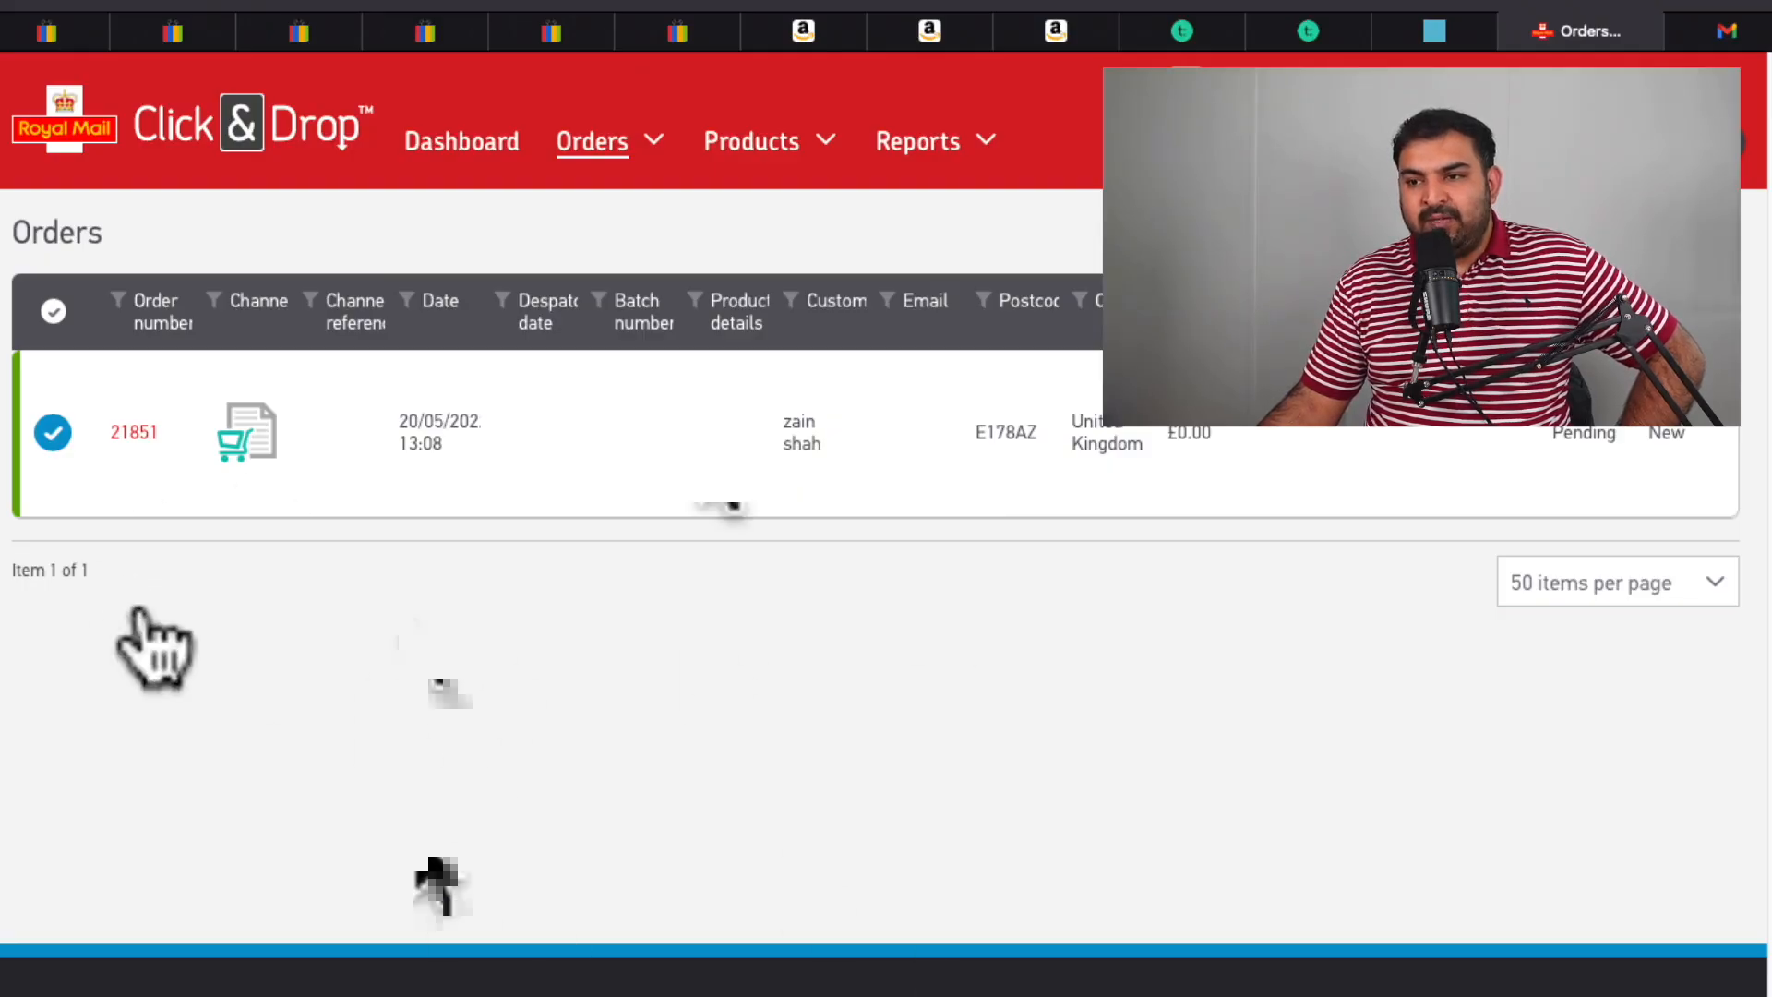
{"action": "left_click", "coordinate": [1670, 994]}
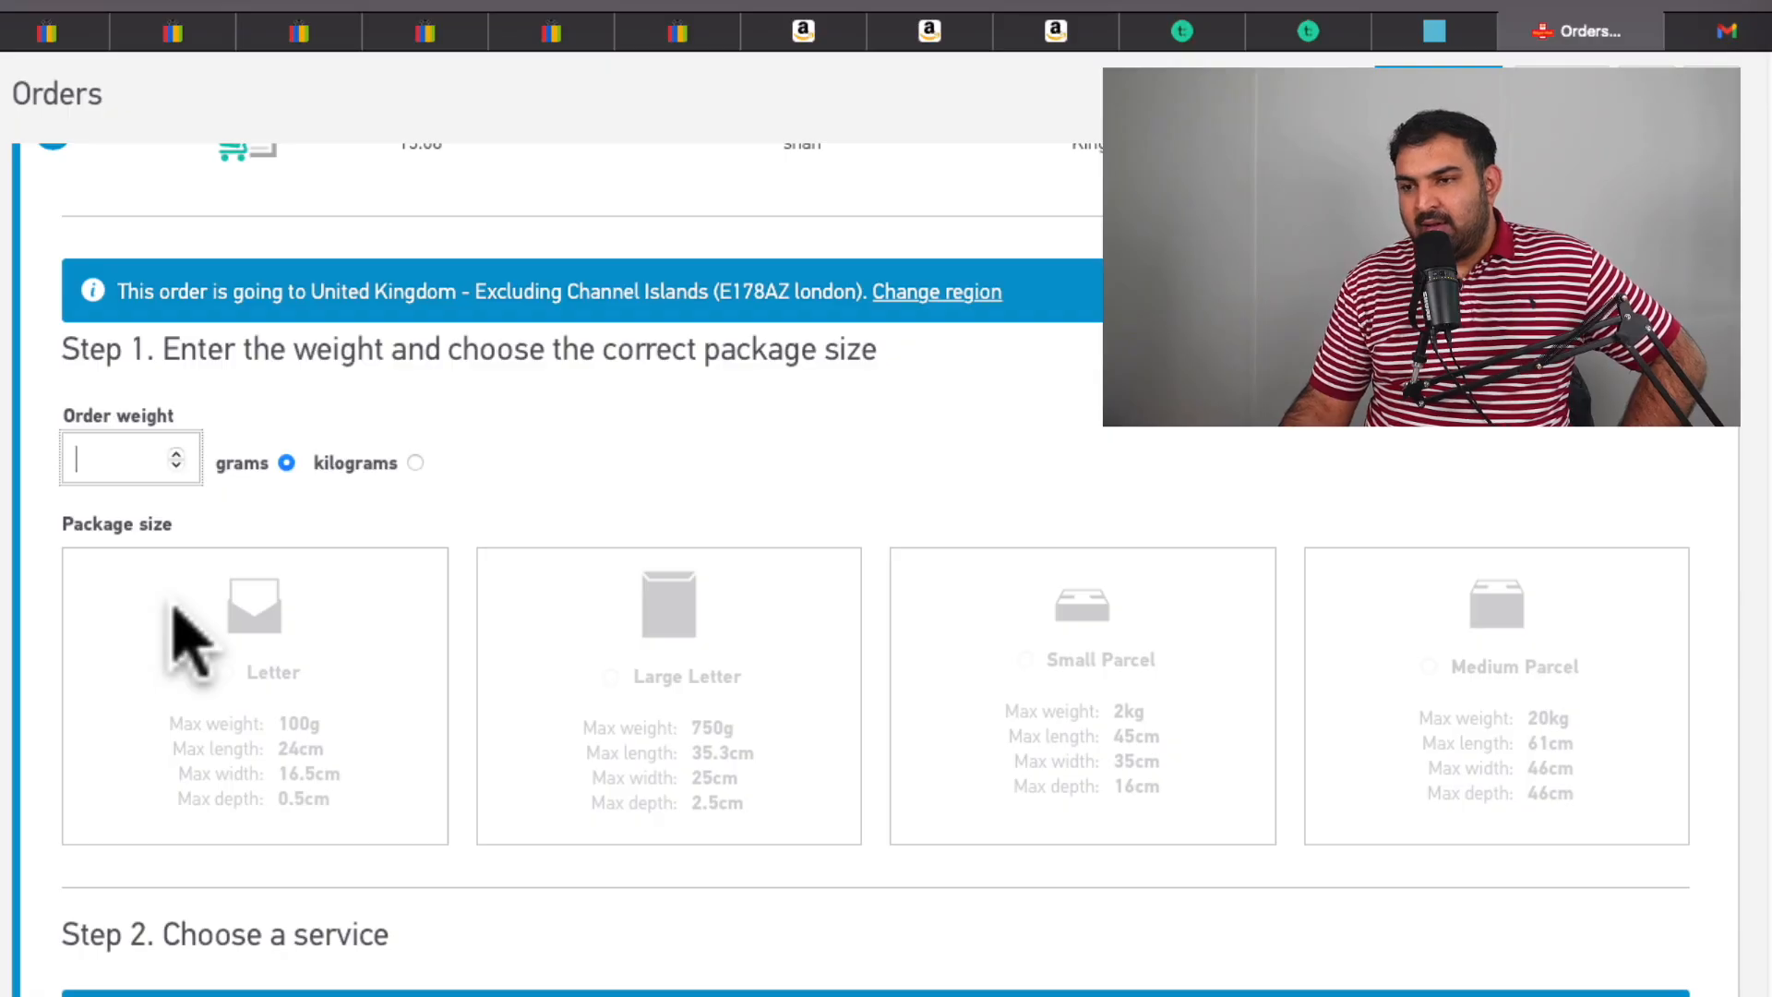
Enter an order weight of 600 grams and pick the Large Letter package size.
{"action": "type", "text": "100"}
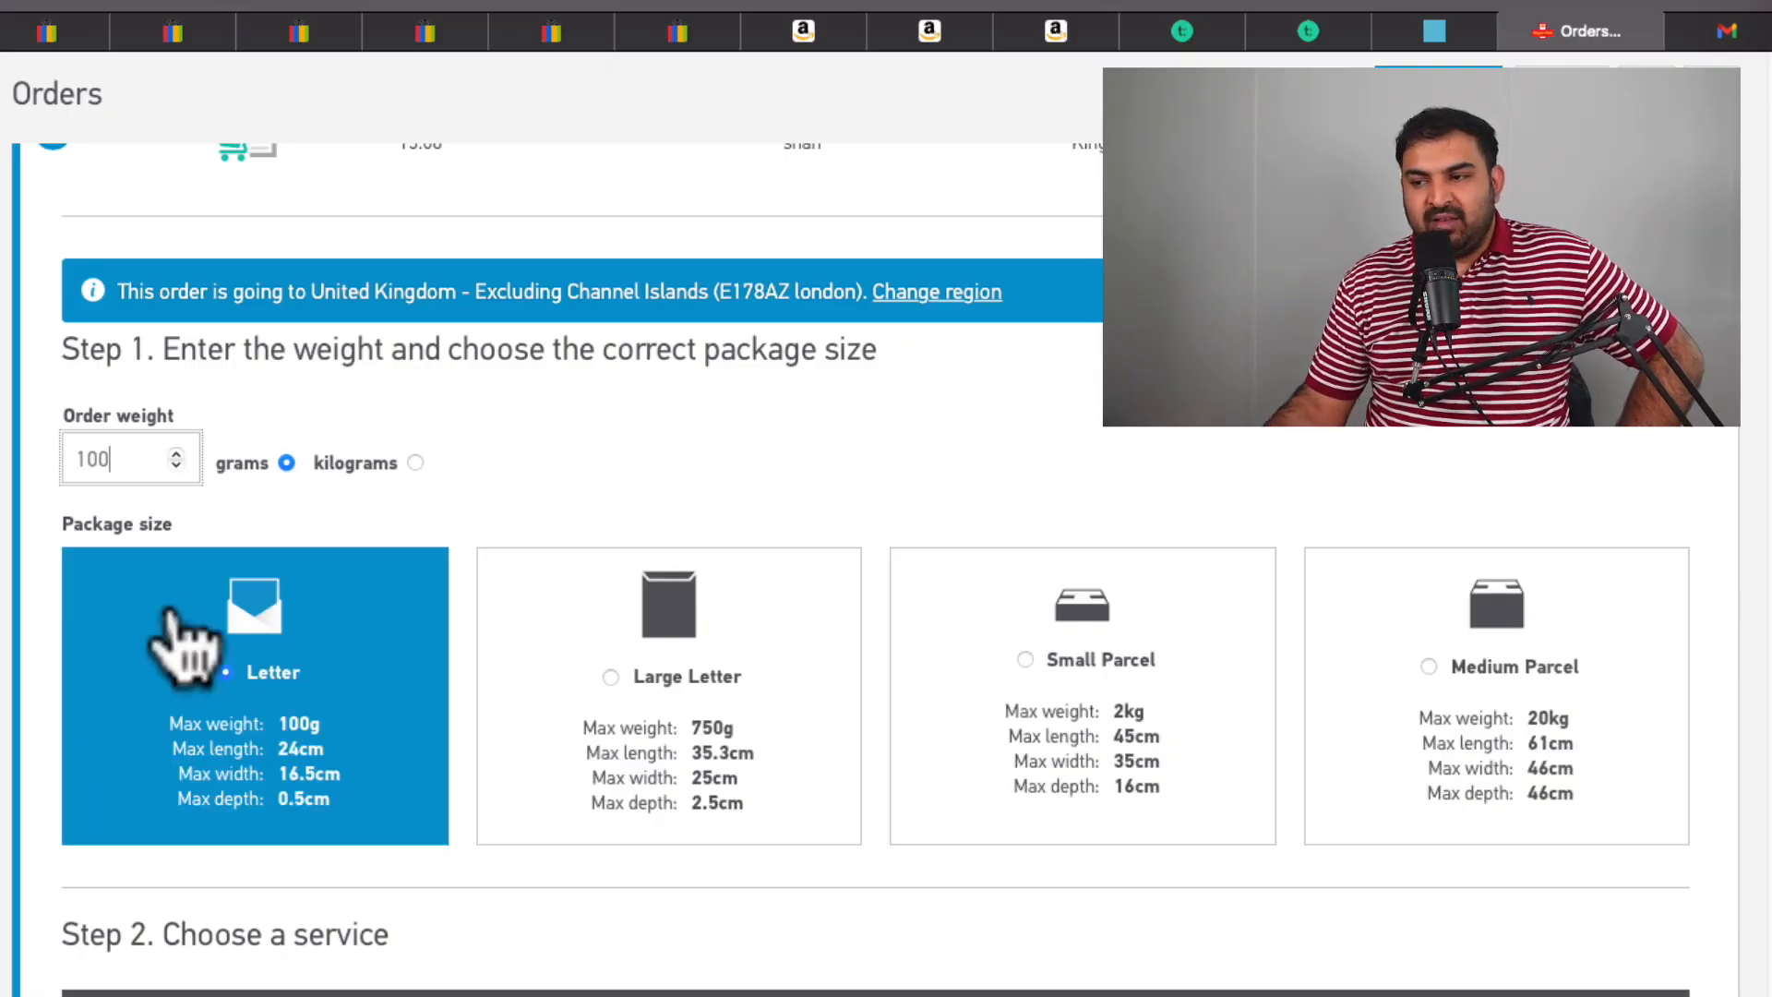
{"action": "scroll", "coordinate": [171, 613], "scroll_direction": "down", "scroll_amount": 3}
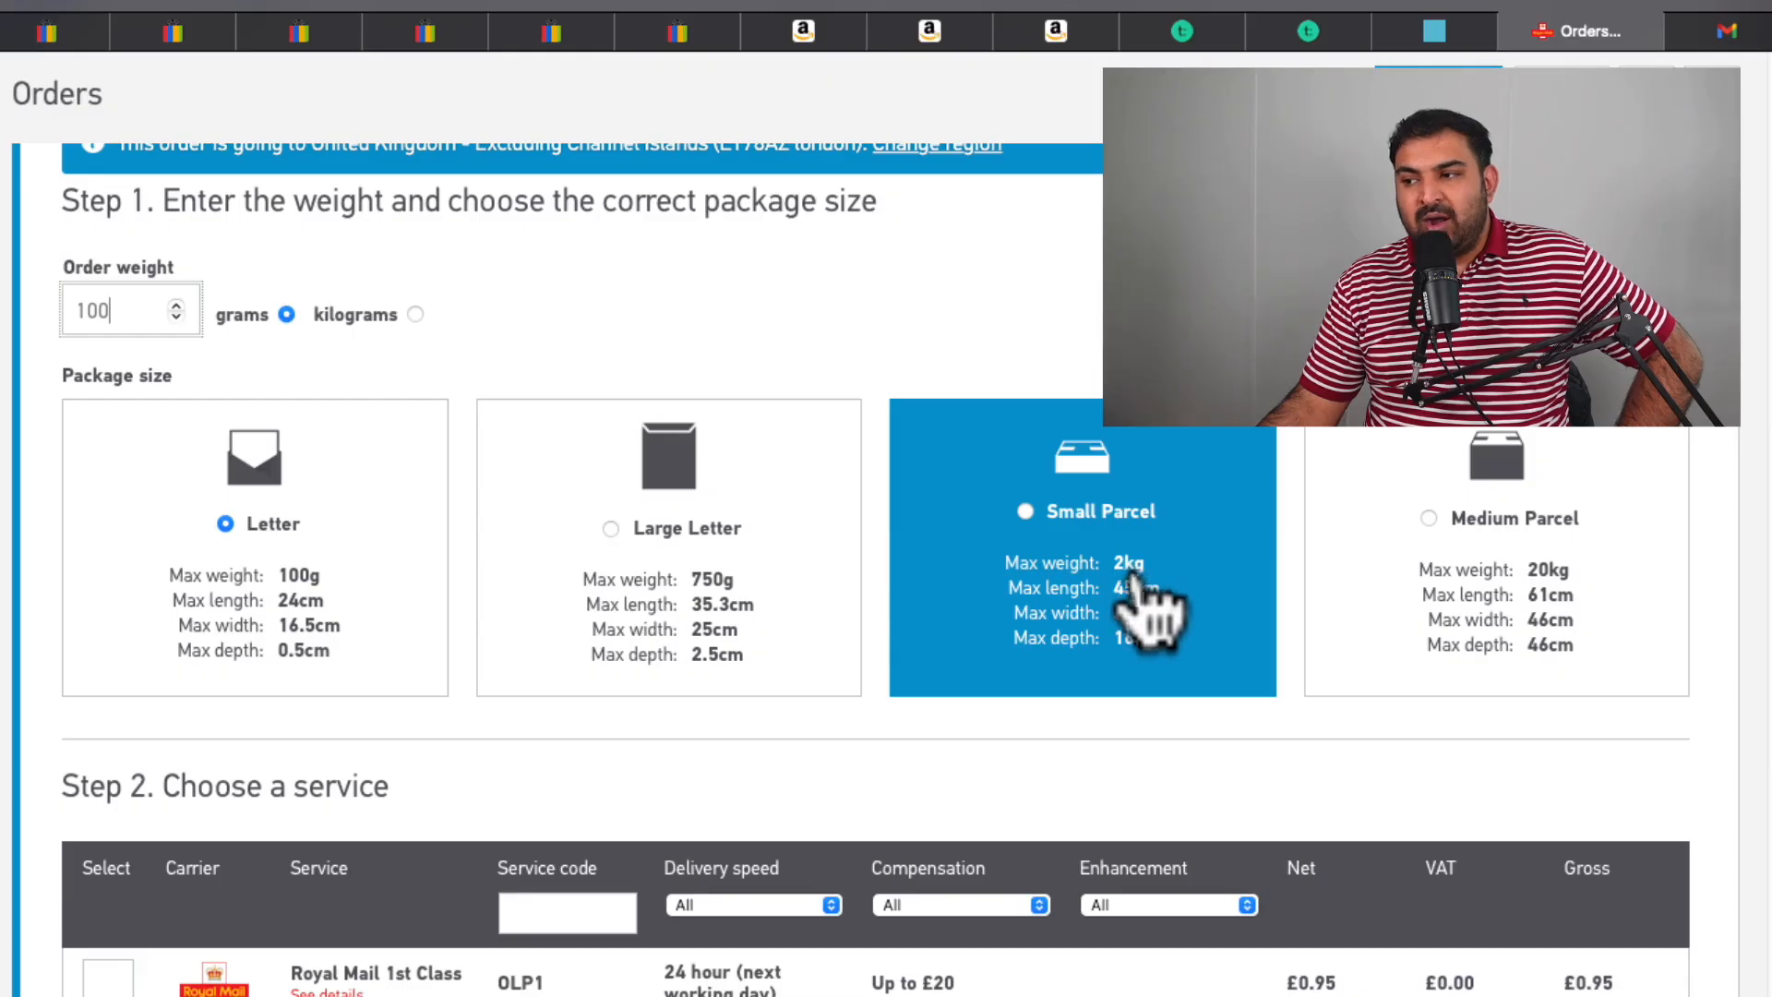
{"action": "double_click", "coordinate": [97, 311]}
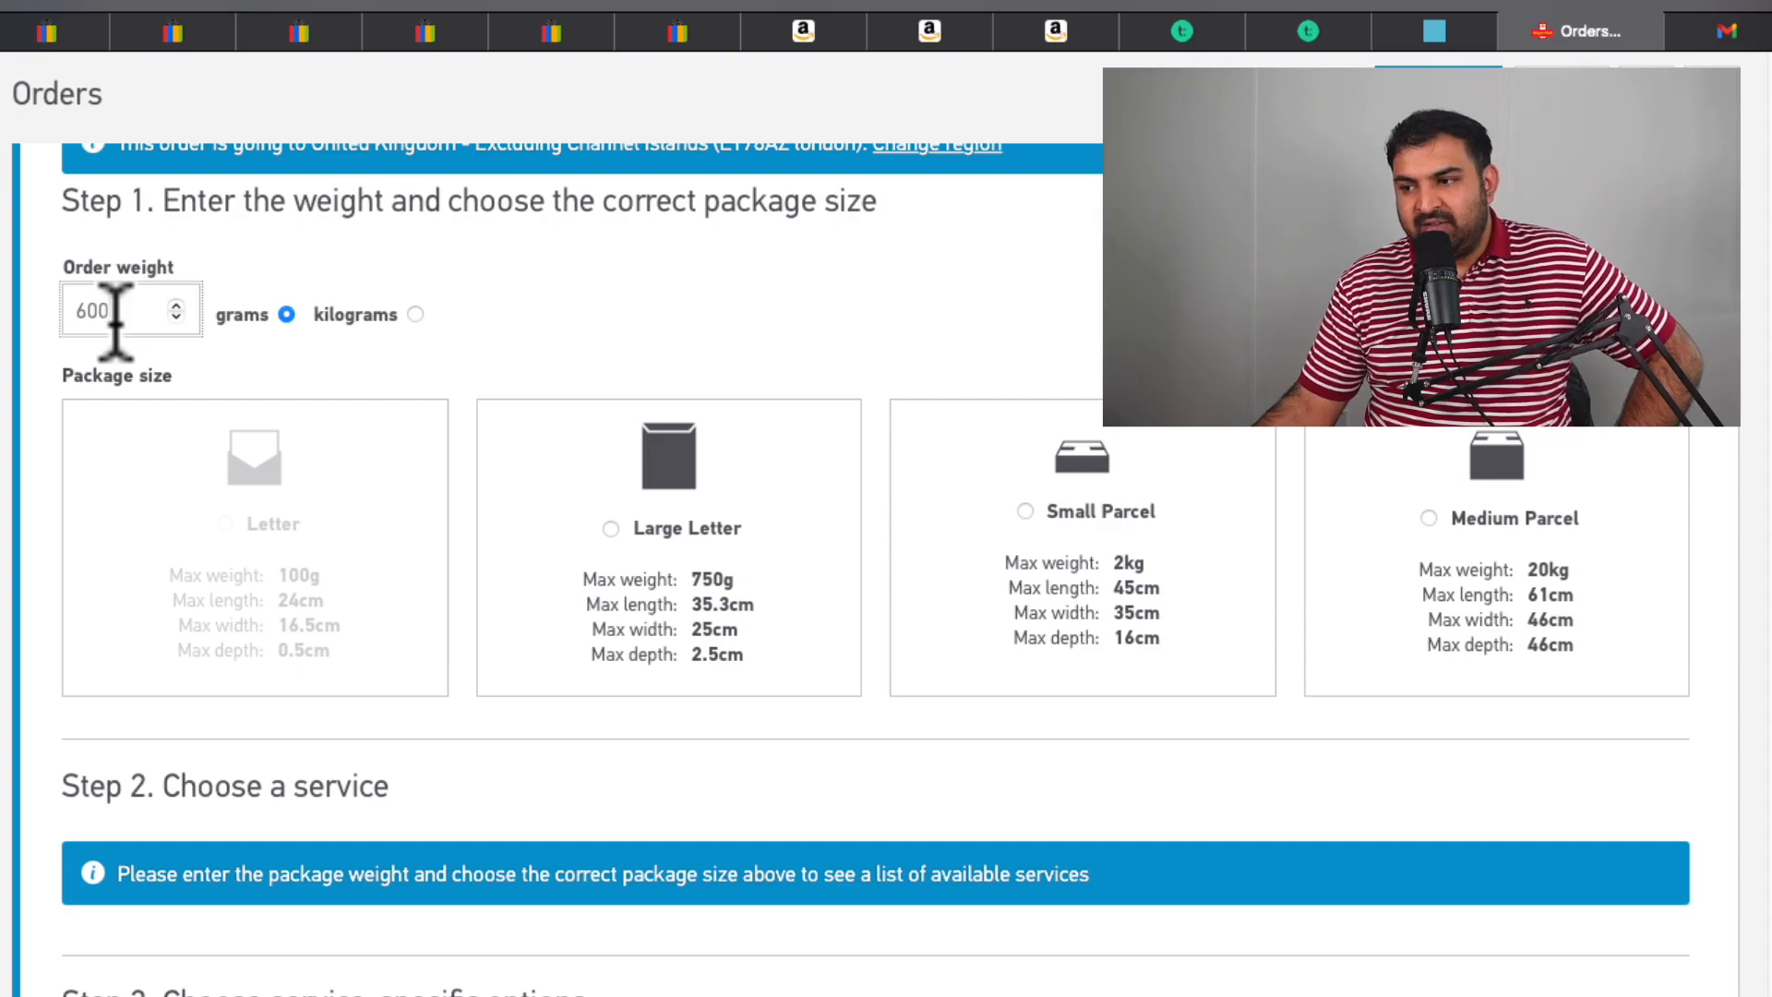
{"action": "left_click", "coordinate": [605, 563]}
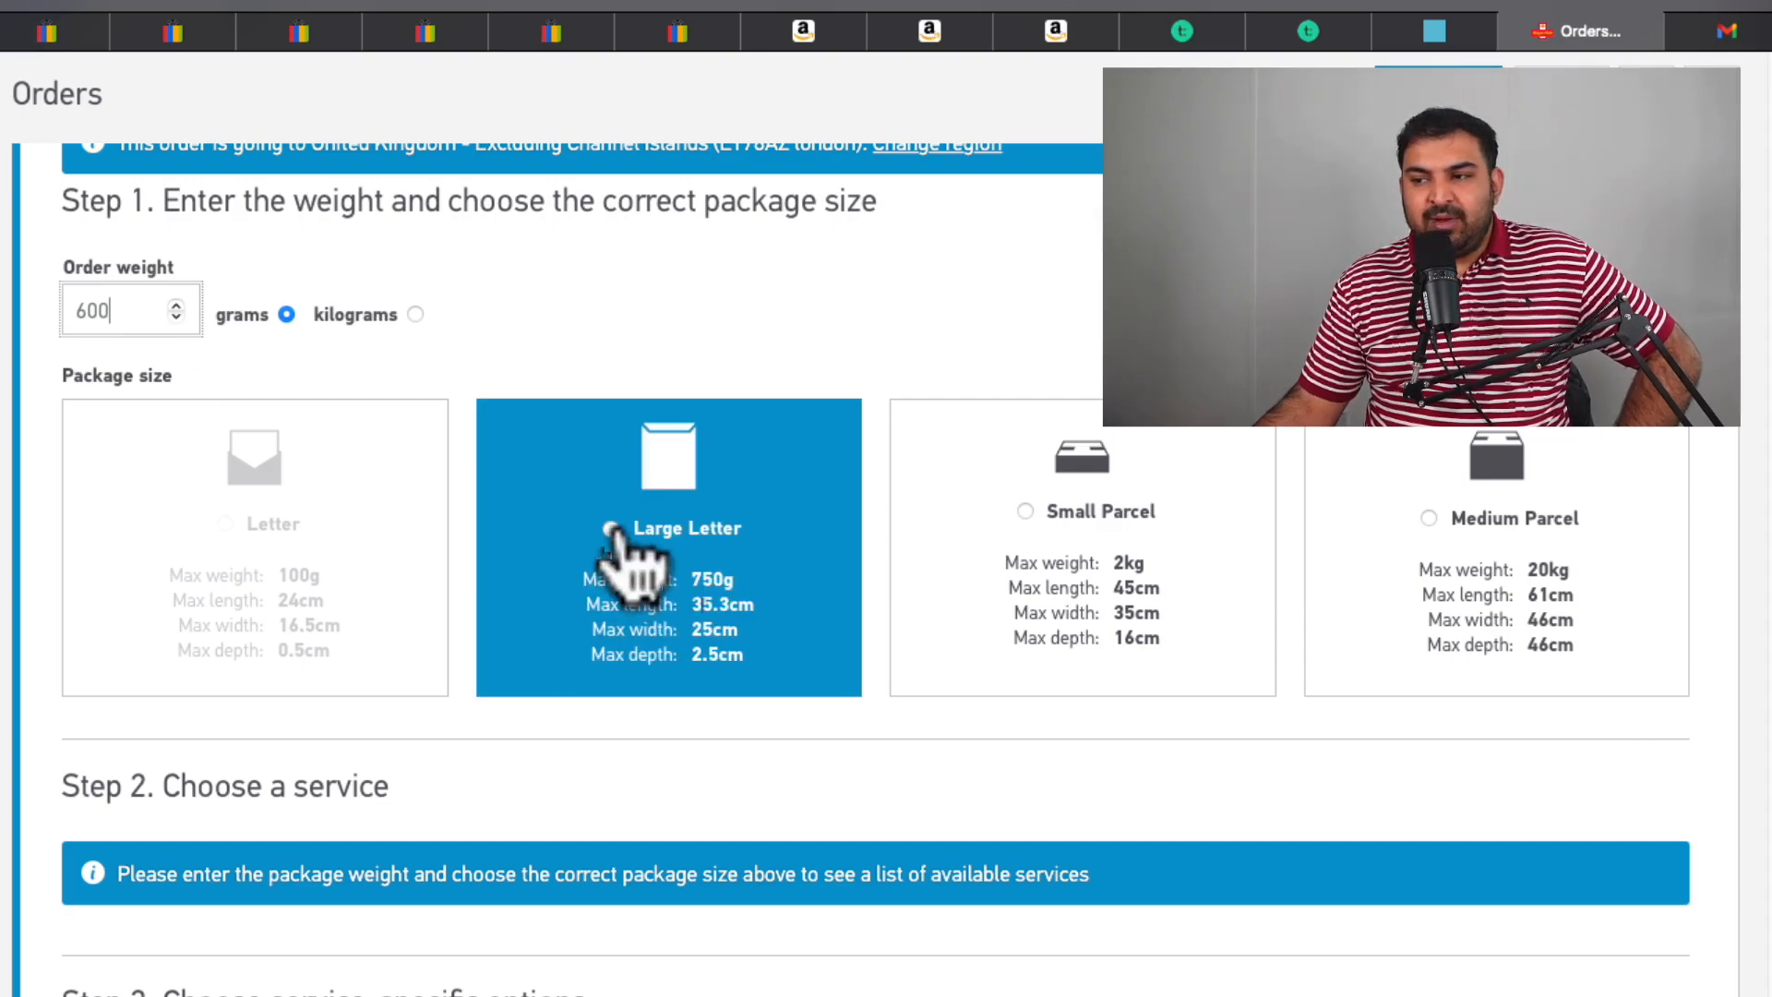
{"action": "left_click", "coordinate": [612, 534]}
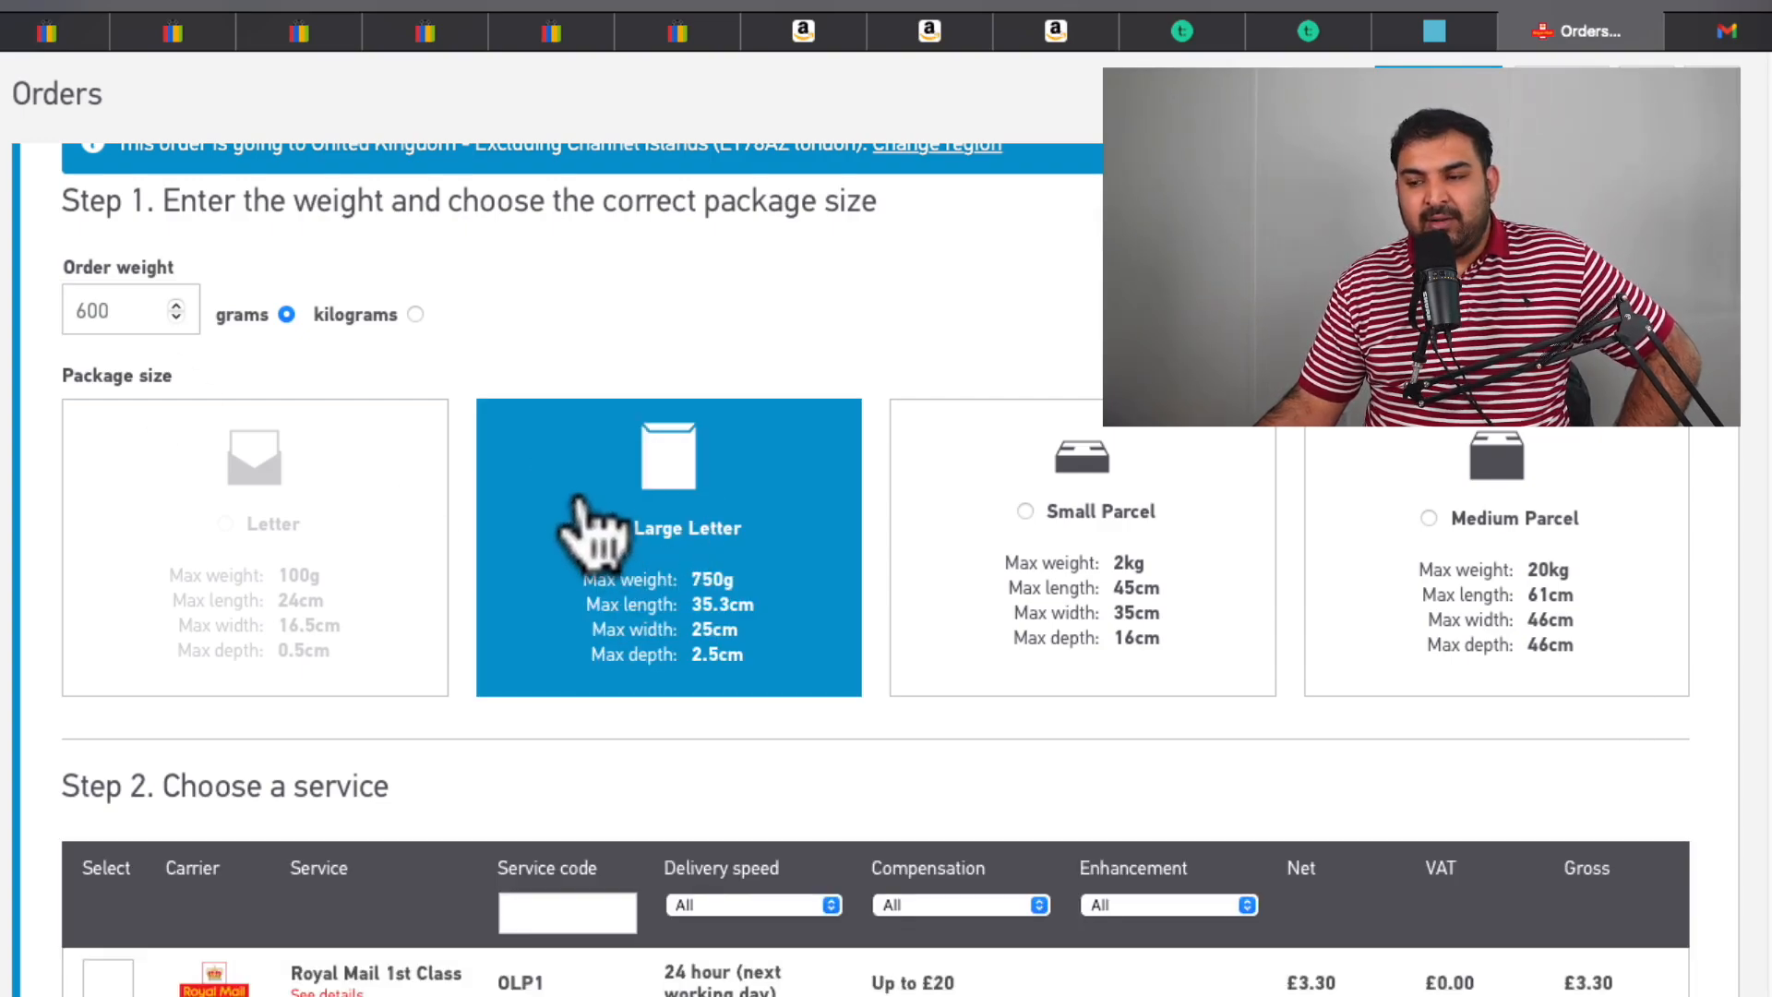
{"action": "scroll", "coordinate": [581, 512], "scroll_direction": "down", "scroll_amount": 1}
{"action": "scroll", "coordinate": [591, 521], "scroll_direction": "down", "scroll_amount": 2}
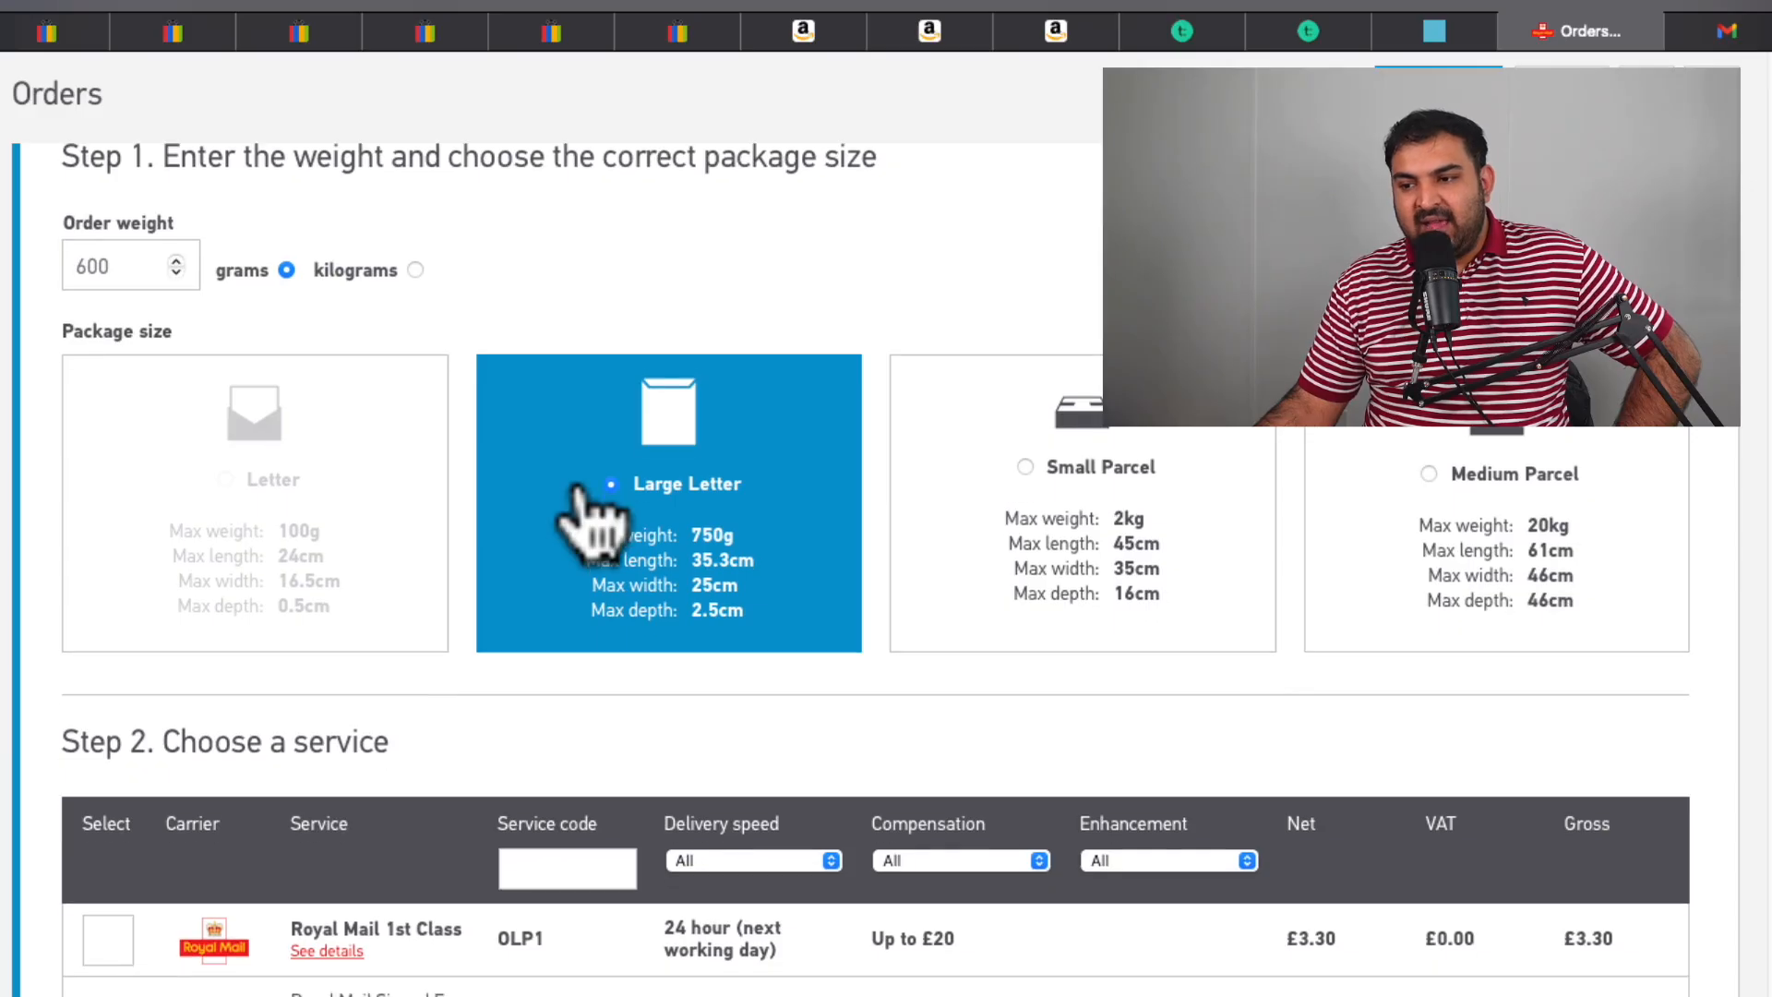
{"action": "scroll", "coordinate": [590, 521], "scroll_direction": "down", "scroll_amount": 4}
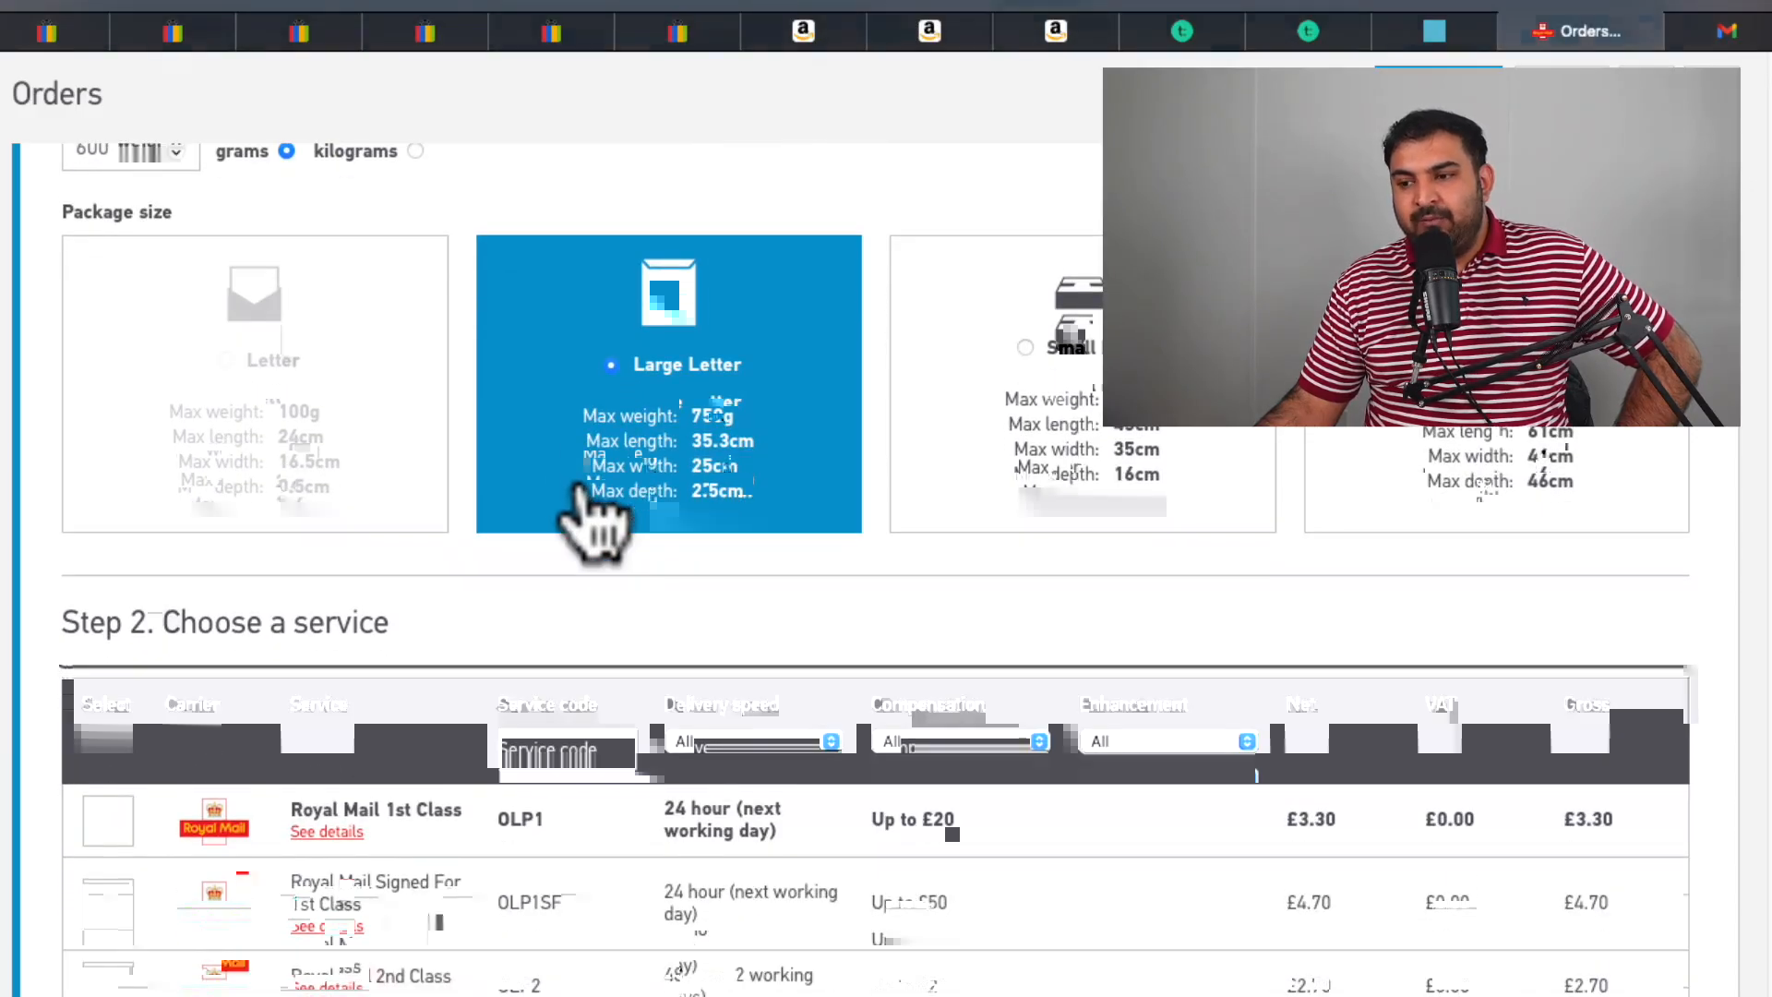
{"action": "scroll", "coordinate": [586, 522], "scroll_direction": "down", "scroll_amount": 3}
{"action": "scroll", "coordinate": [178, 712], "scroll_direction": "down", "scroll_amount": 3}
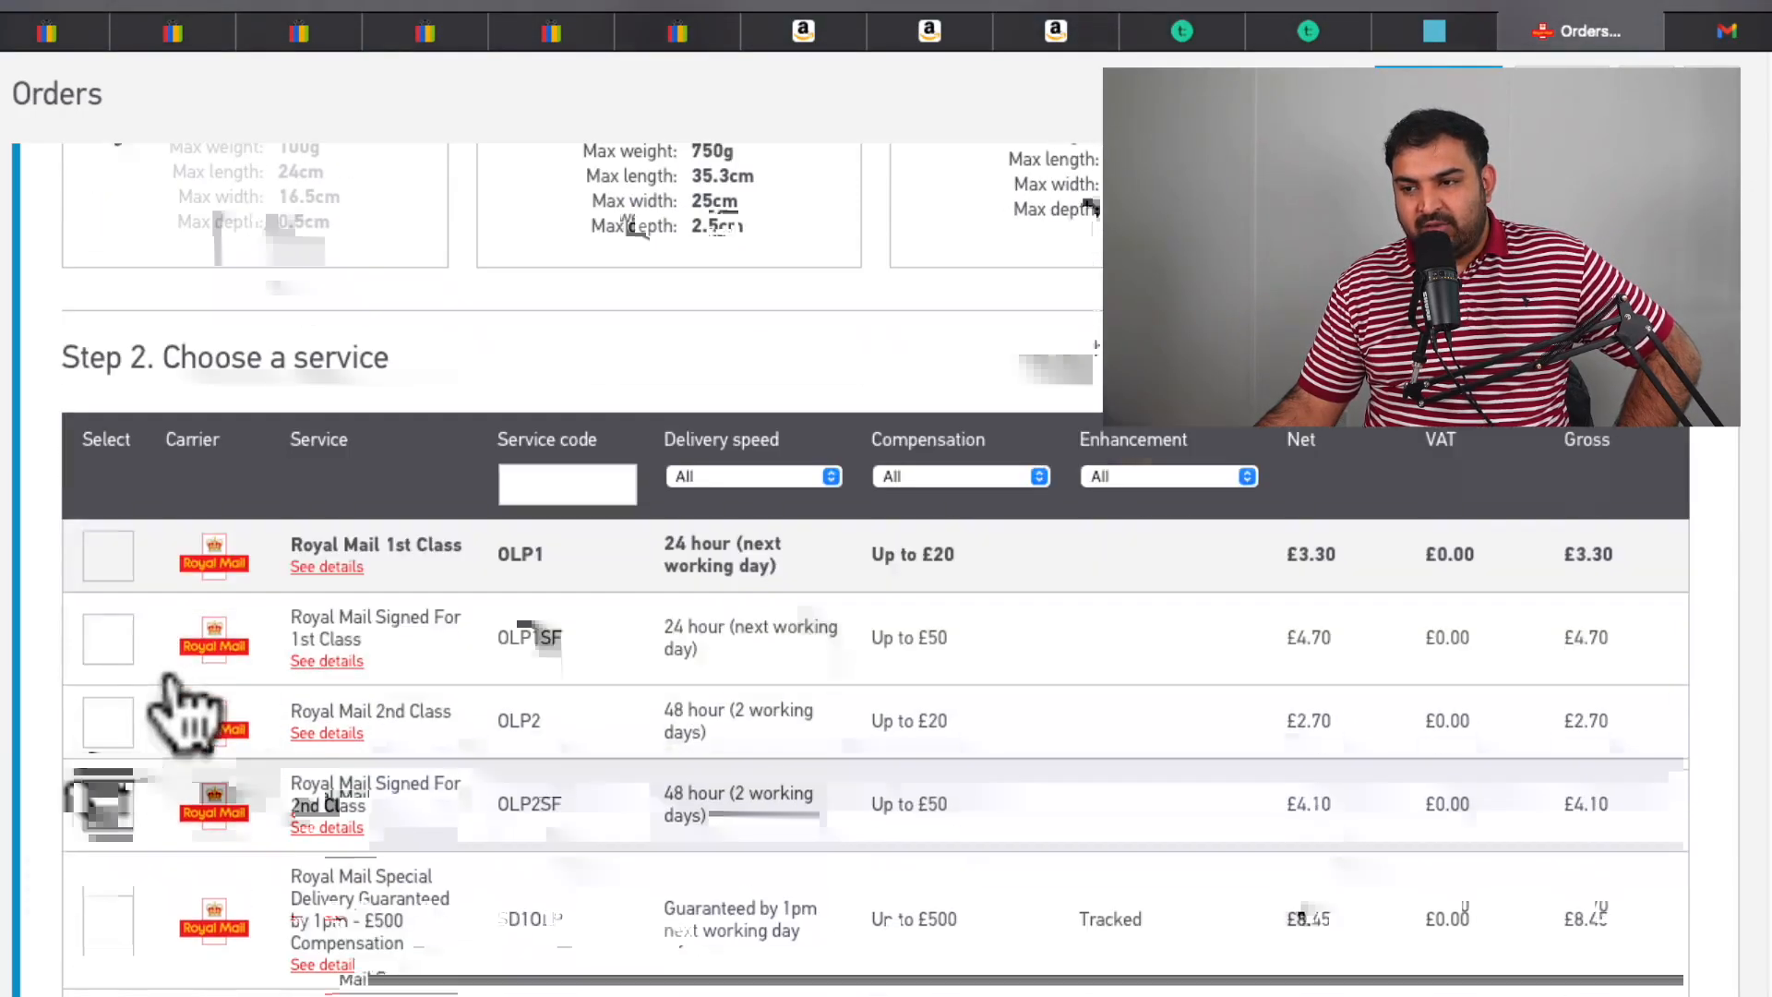
{"action": "scroll", "coordinate": [277, 665], "scroll_direction": "down", "scroll_amount": 1}
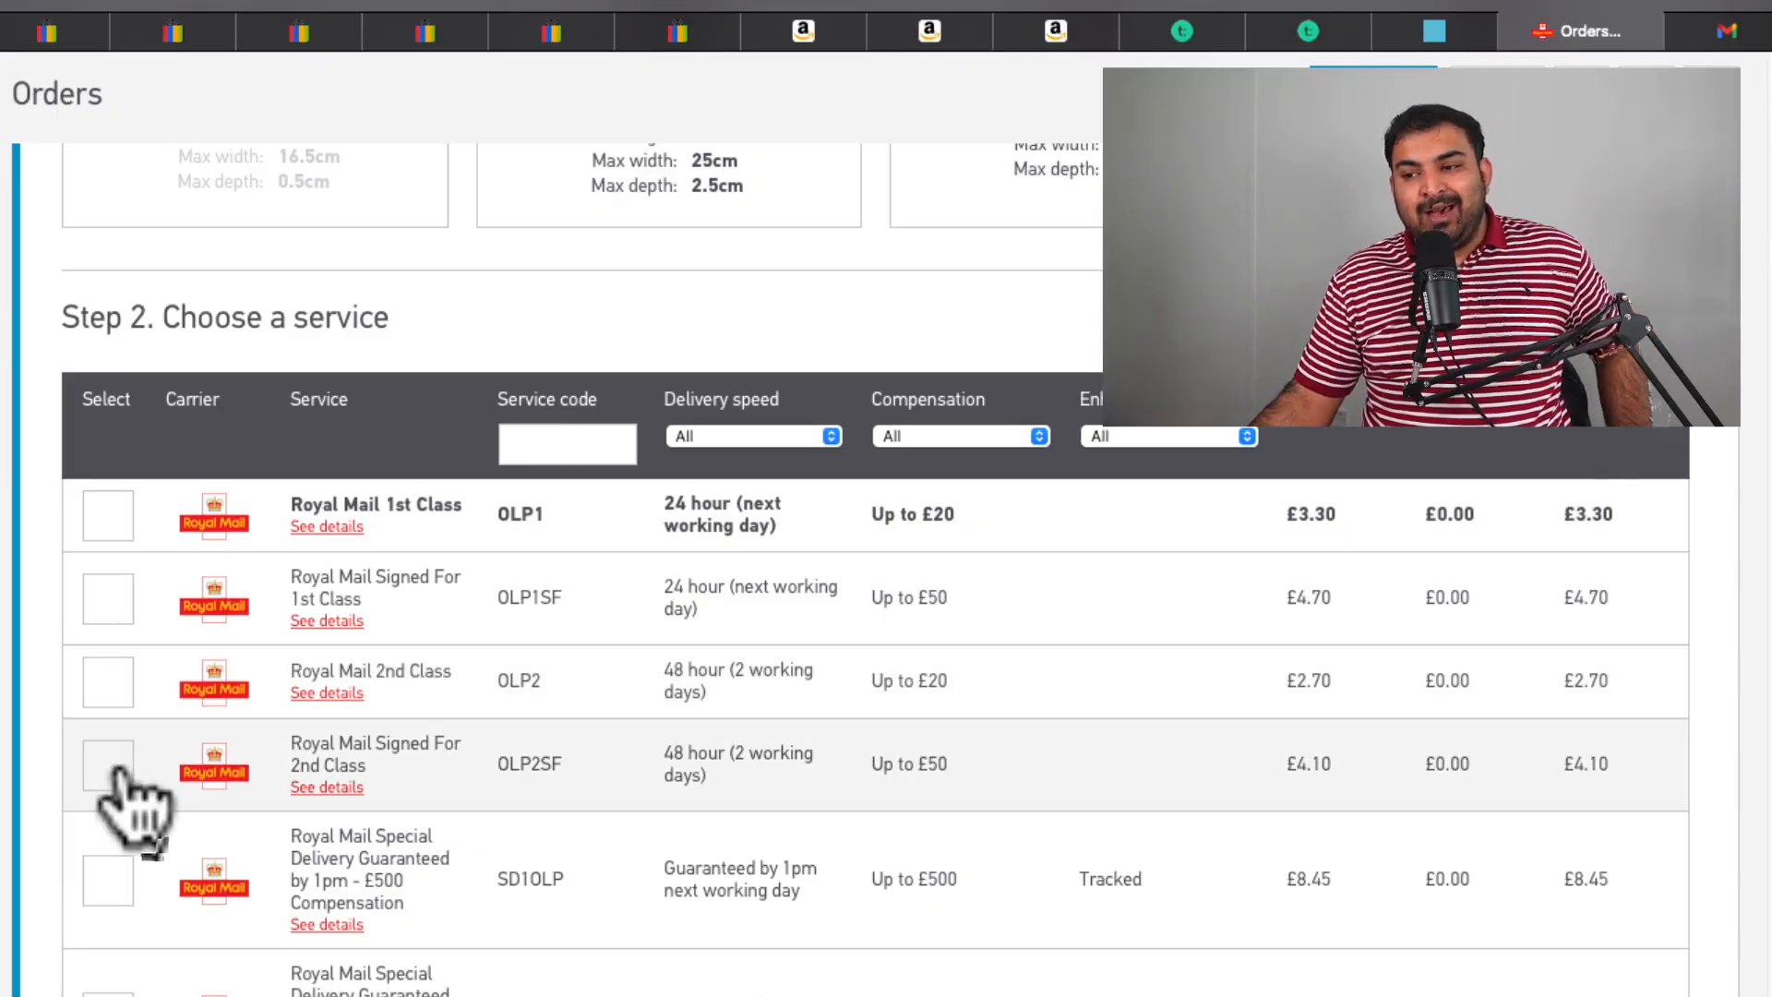
{"action": "scroll", "coordinate": [125, 793], "scroll_direction": "up", "scroll_amount": 6}
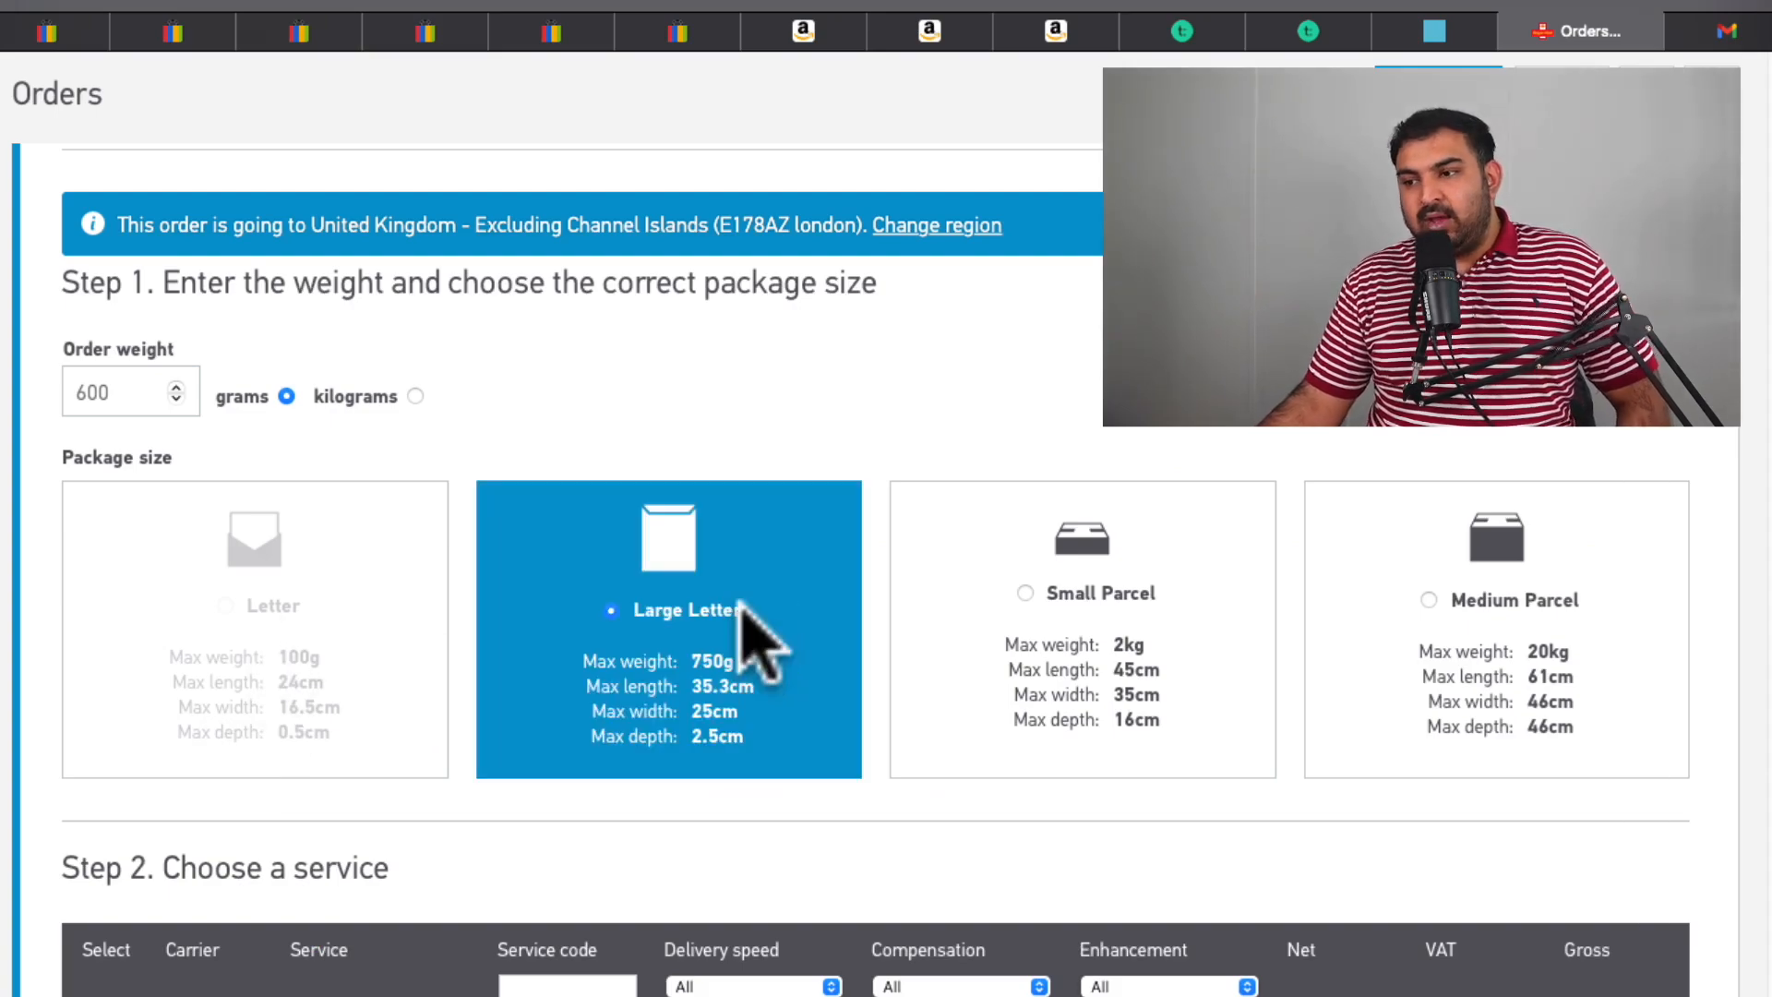
{"action": "scroll", "coordinate": [743, 646], "scroll_direction": "down", "scroll_amount": 4}
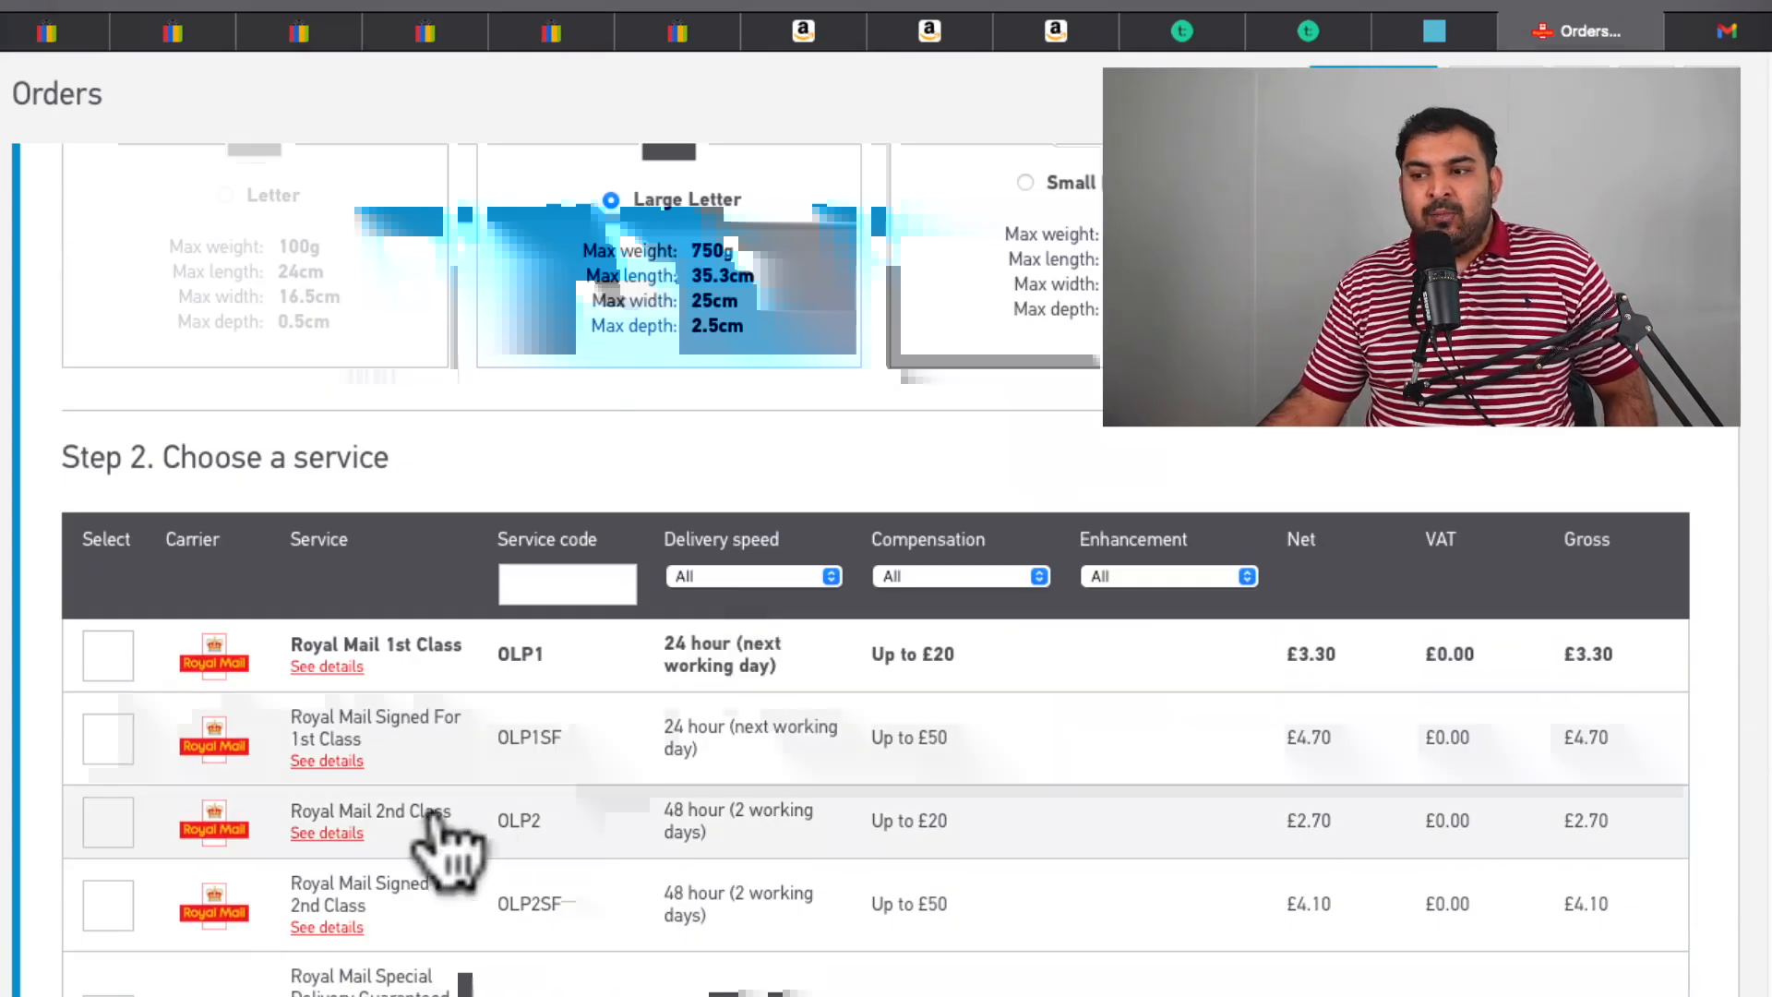
{"action": "scroll", "coordinate": [350, 946], "scroll_direction": "up", "scroll_amount": 2}
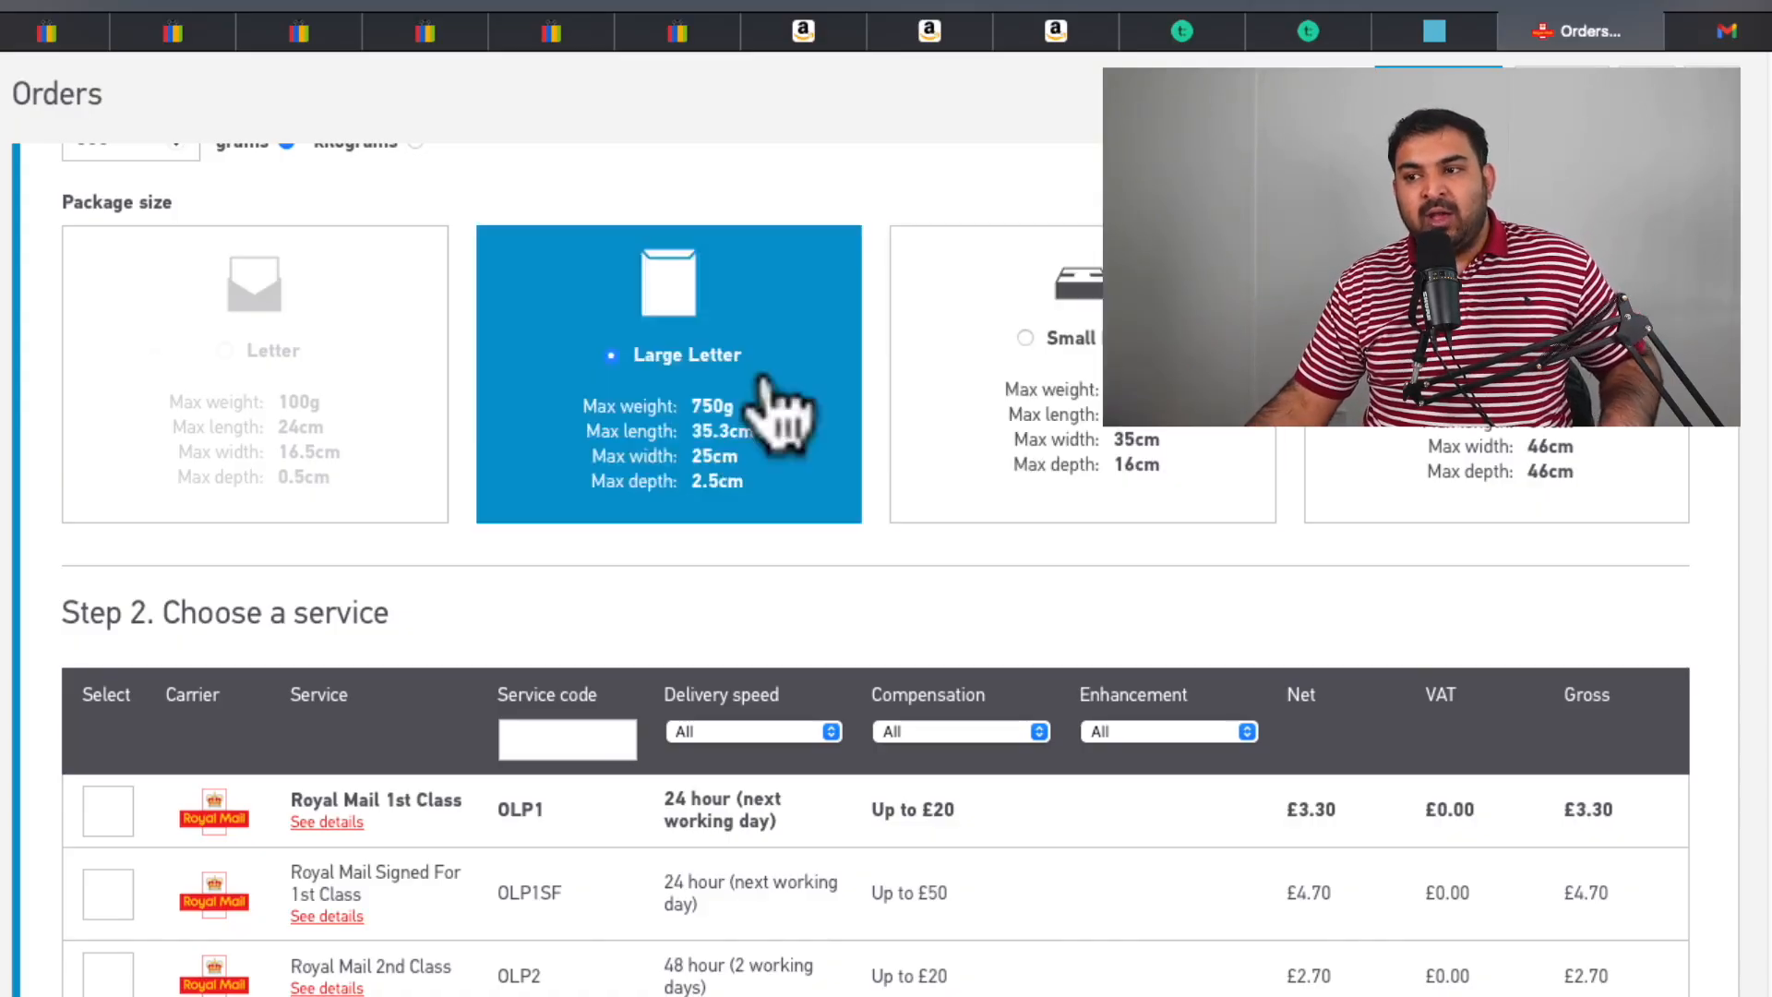
{"action": "scroll", "coordinate": [592, 370], "scroll_direction": "down", "scroll_amount": 1}
{"action": "scroll", "coordinate": [604, 397], "scroll_direction": "down", "scroll_amount": 5}
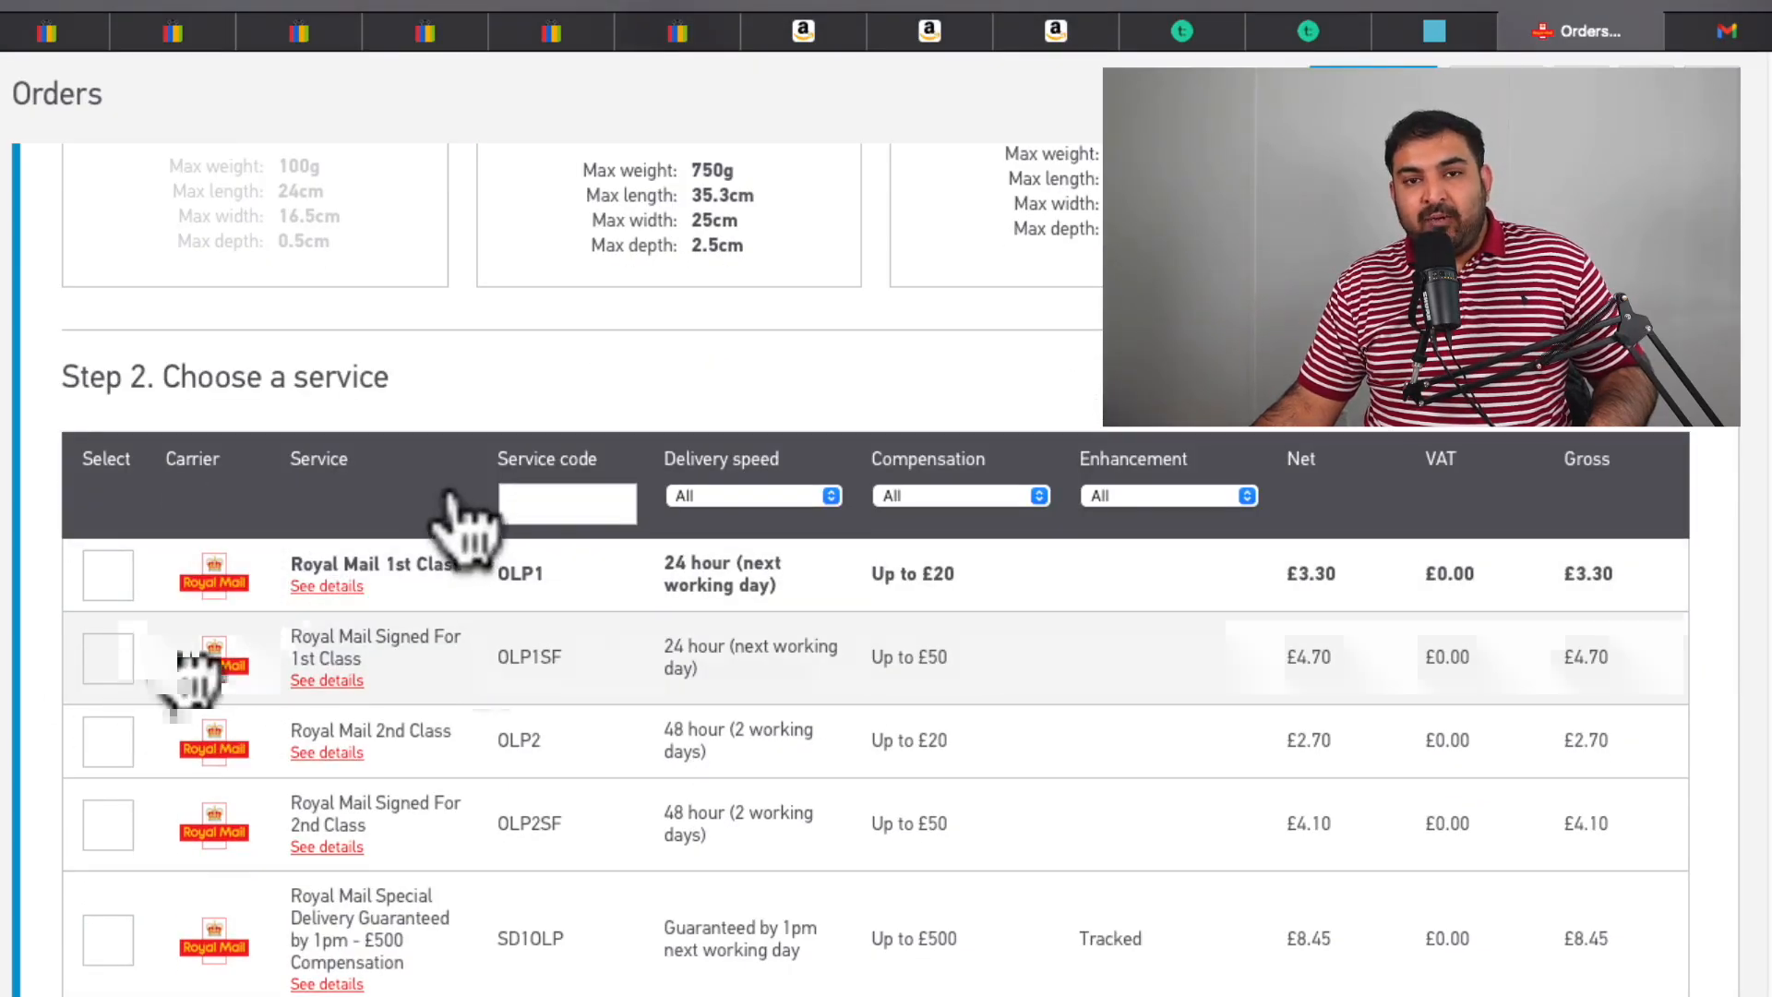
{"action": "scroll", "coordinate": [453, 540], "scroll_direction": "down", "scroll_amount": 1}
{"action": "scroll", "coordinate": [124, 665], "scroll_direction": "down", "scroll_amount": 1}
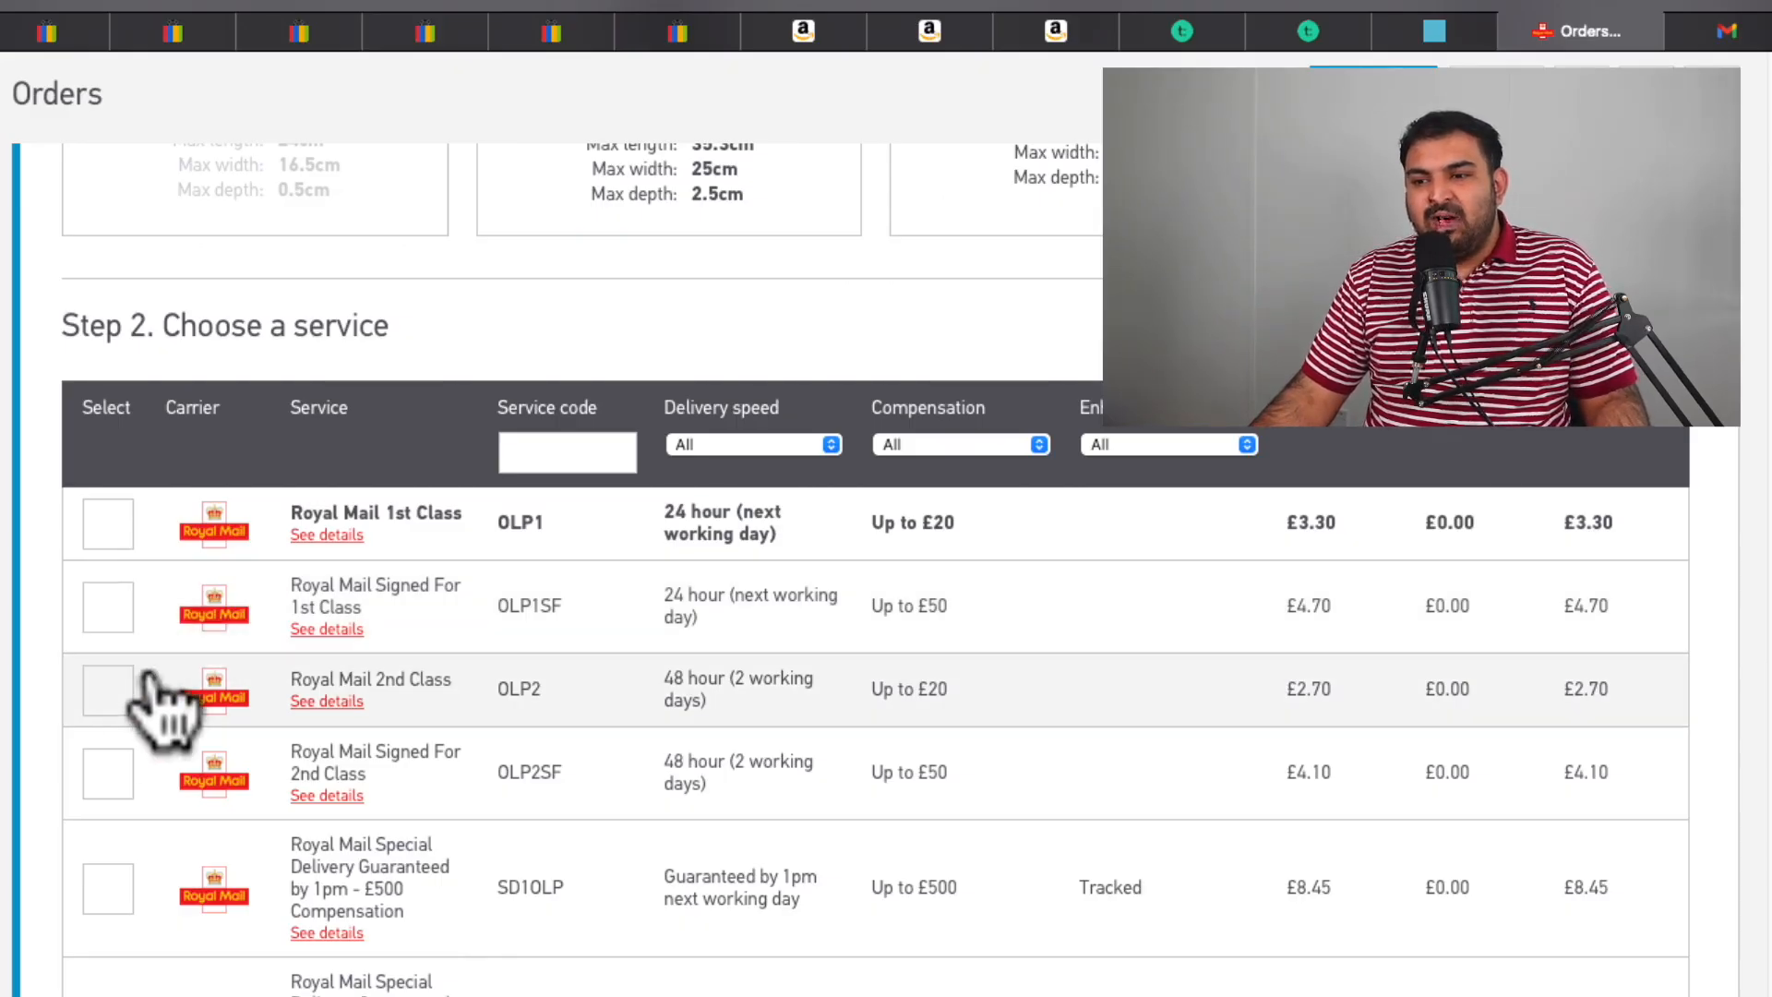
Choose Royal Mail 2nd Class at £2.70 and apply the postage to pay later.
{"action": "left_click", "coordinate": [520, 701]}
{"action": "scroll", "coordinate": [1258, 680], "scroll_direction": "down", "scroll_amount": 15}
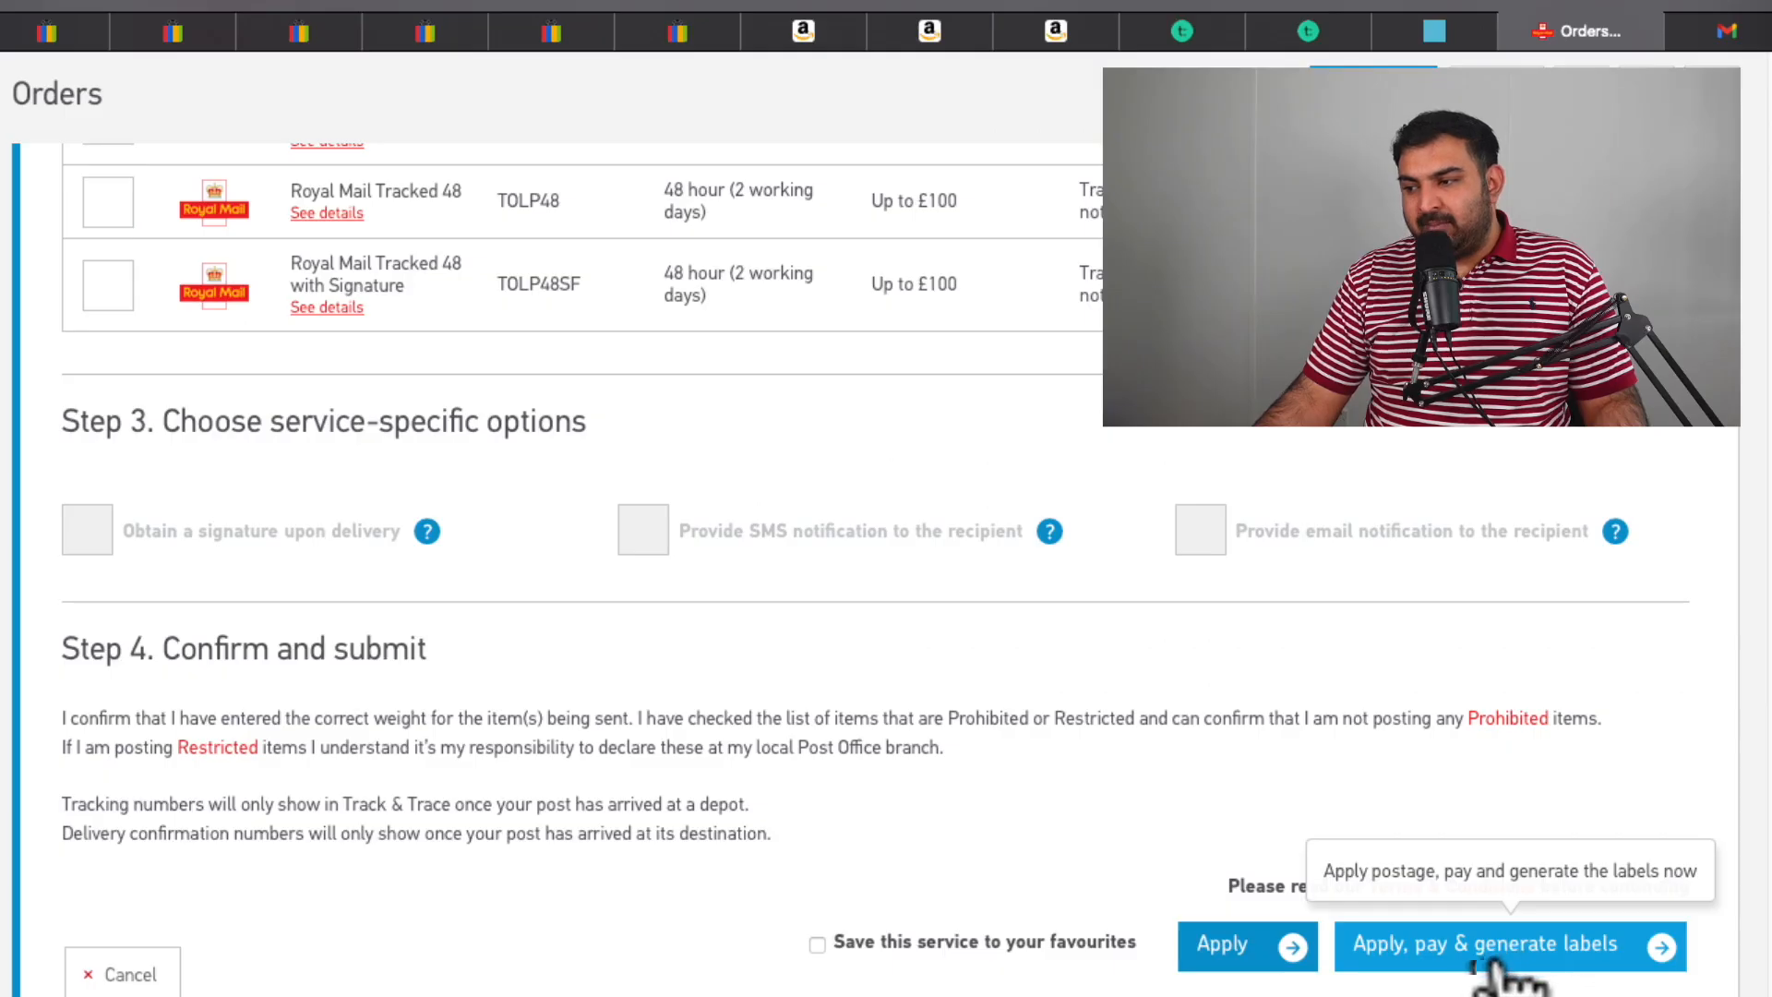
{"action": "scroll", "coordinate": [664, 364], "scroll_direction": "up", "scroll_amount": 10}
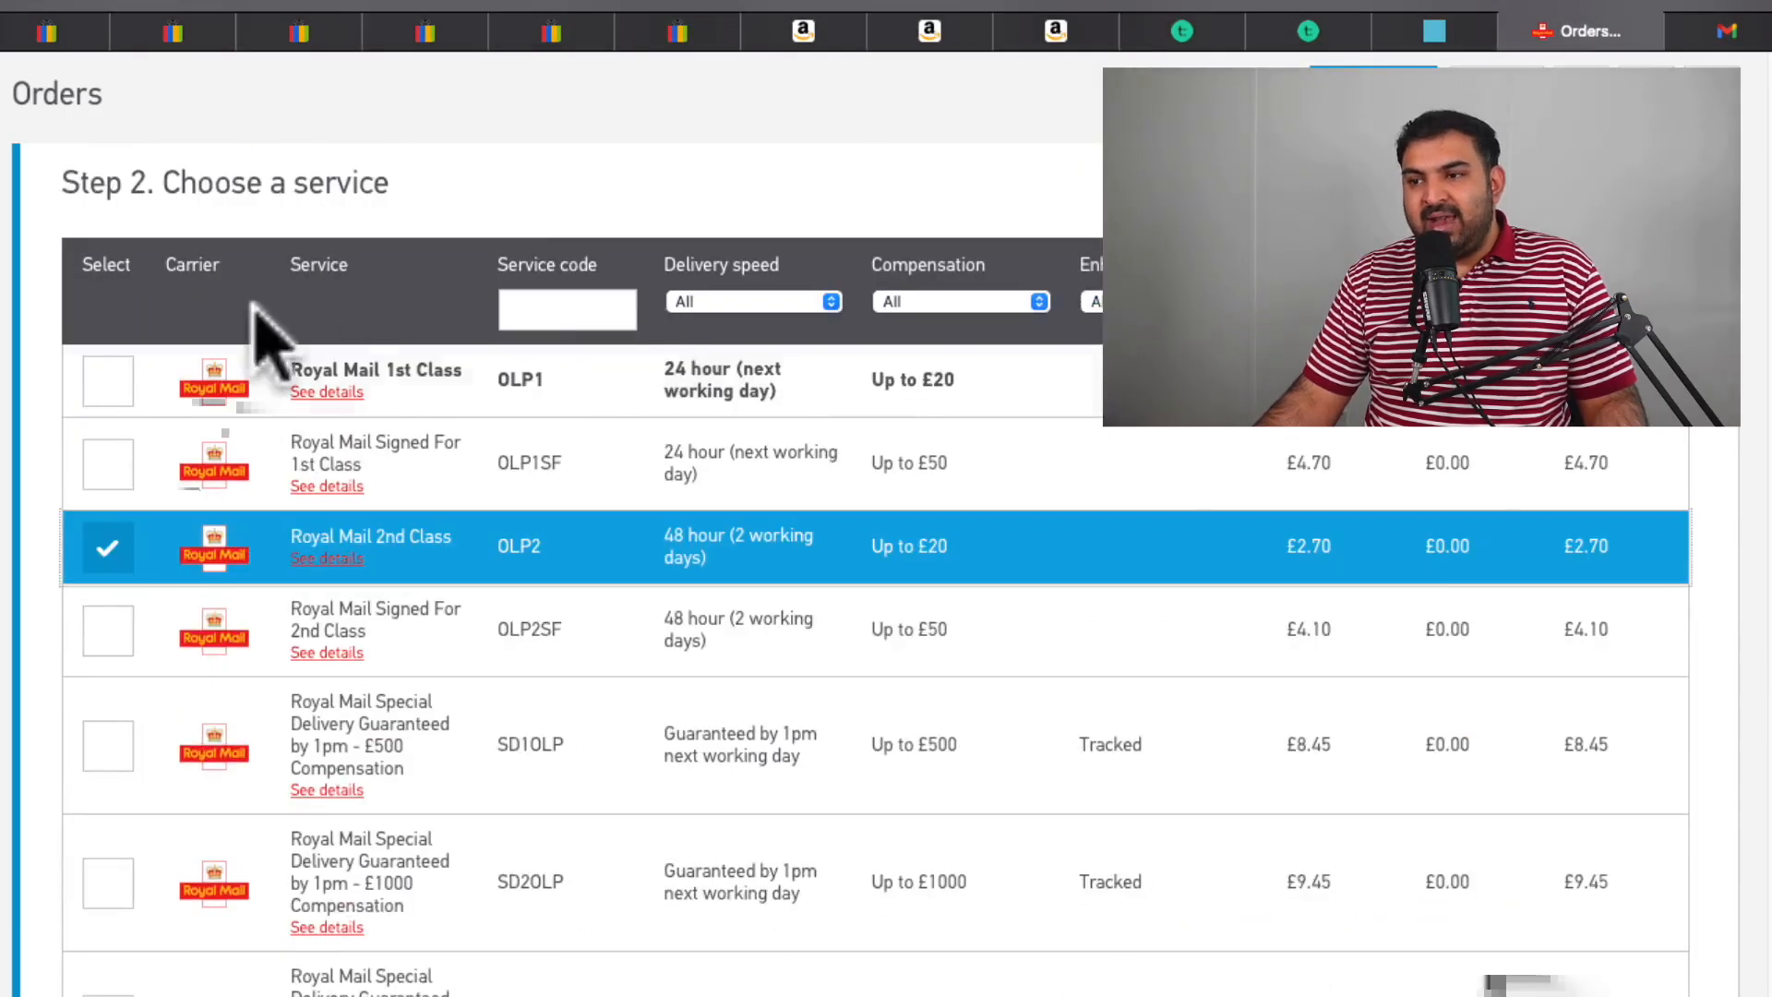
{"action": "scroll", "coordinate": [1036, 585], "scroll_direction": "down", "scroll_amount": 6}
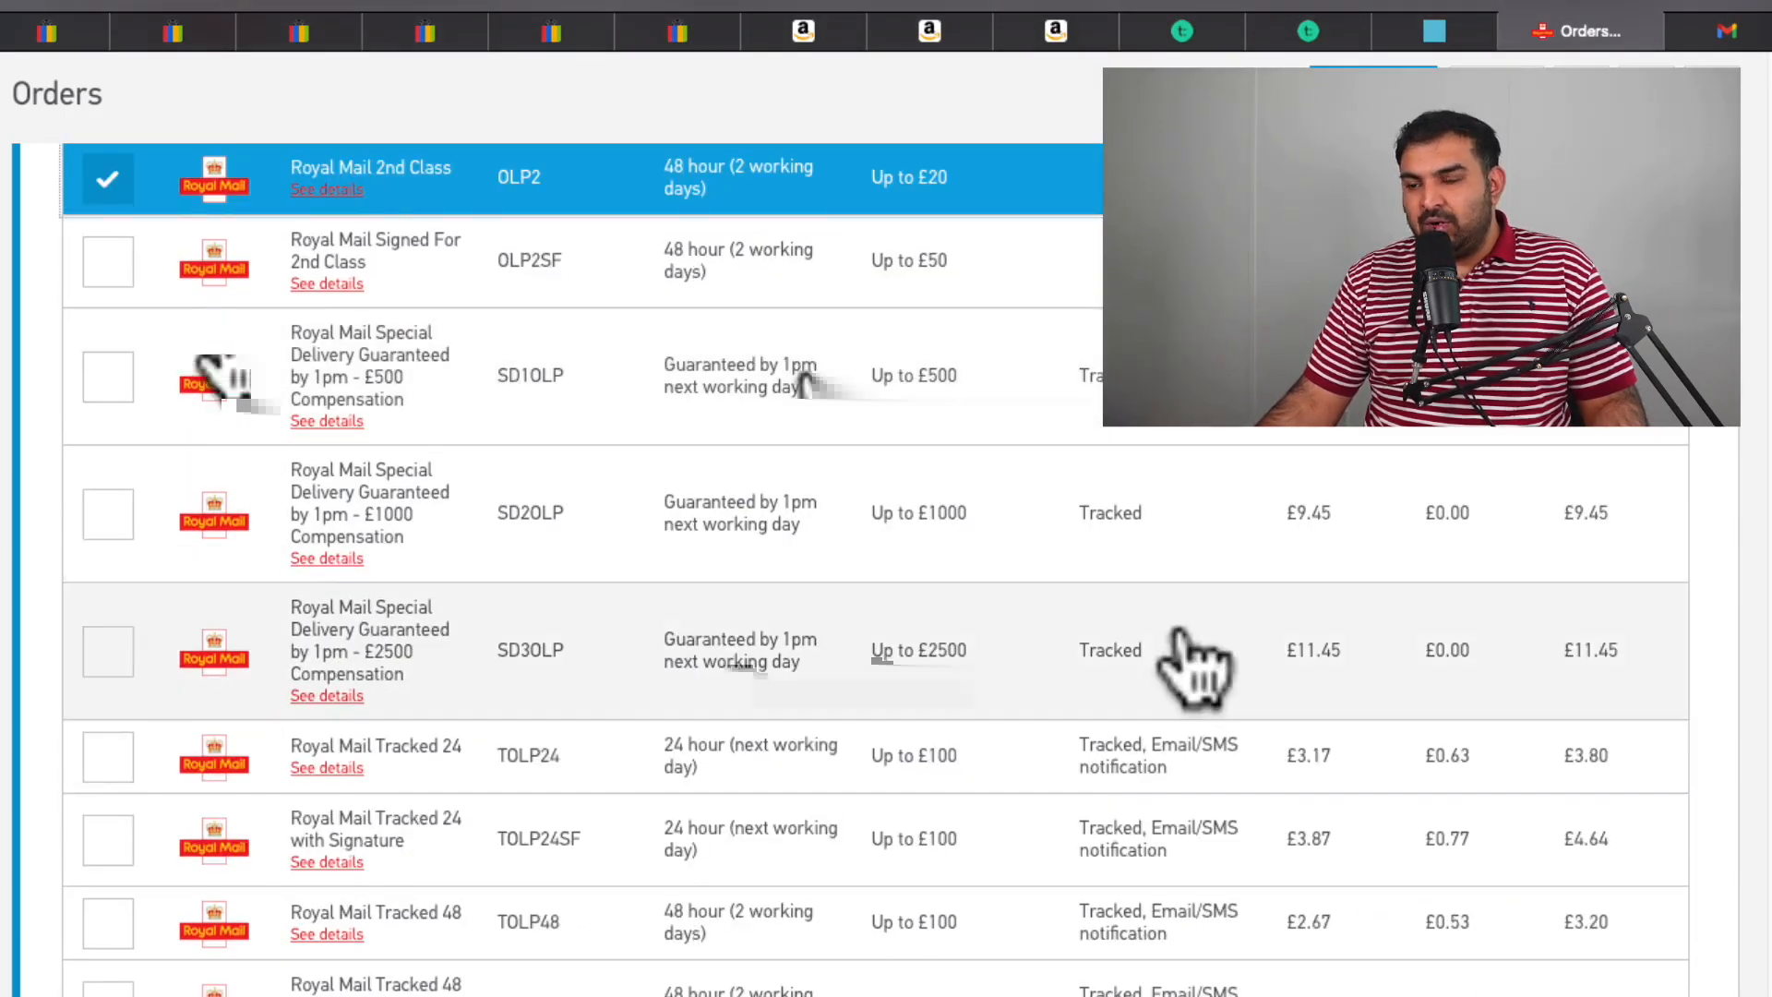
{"action": "scroll", "coordinate": [1216, 804], "scroll_direction": "down", "scroll_amount": 5}
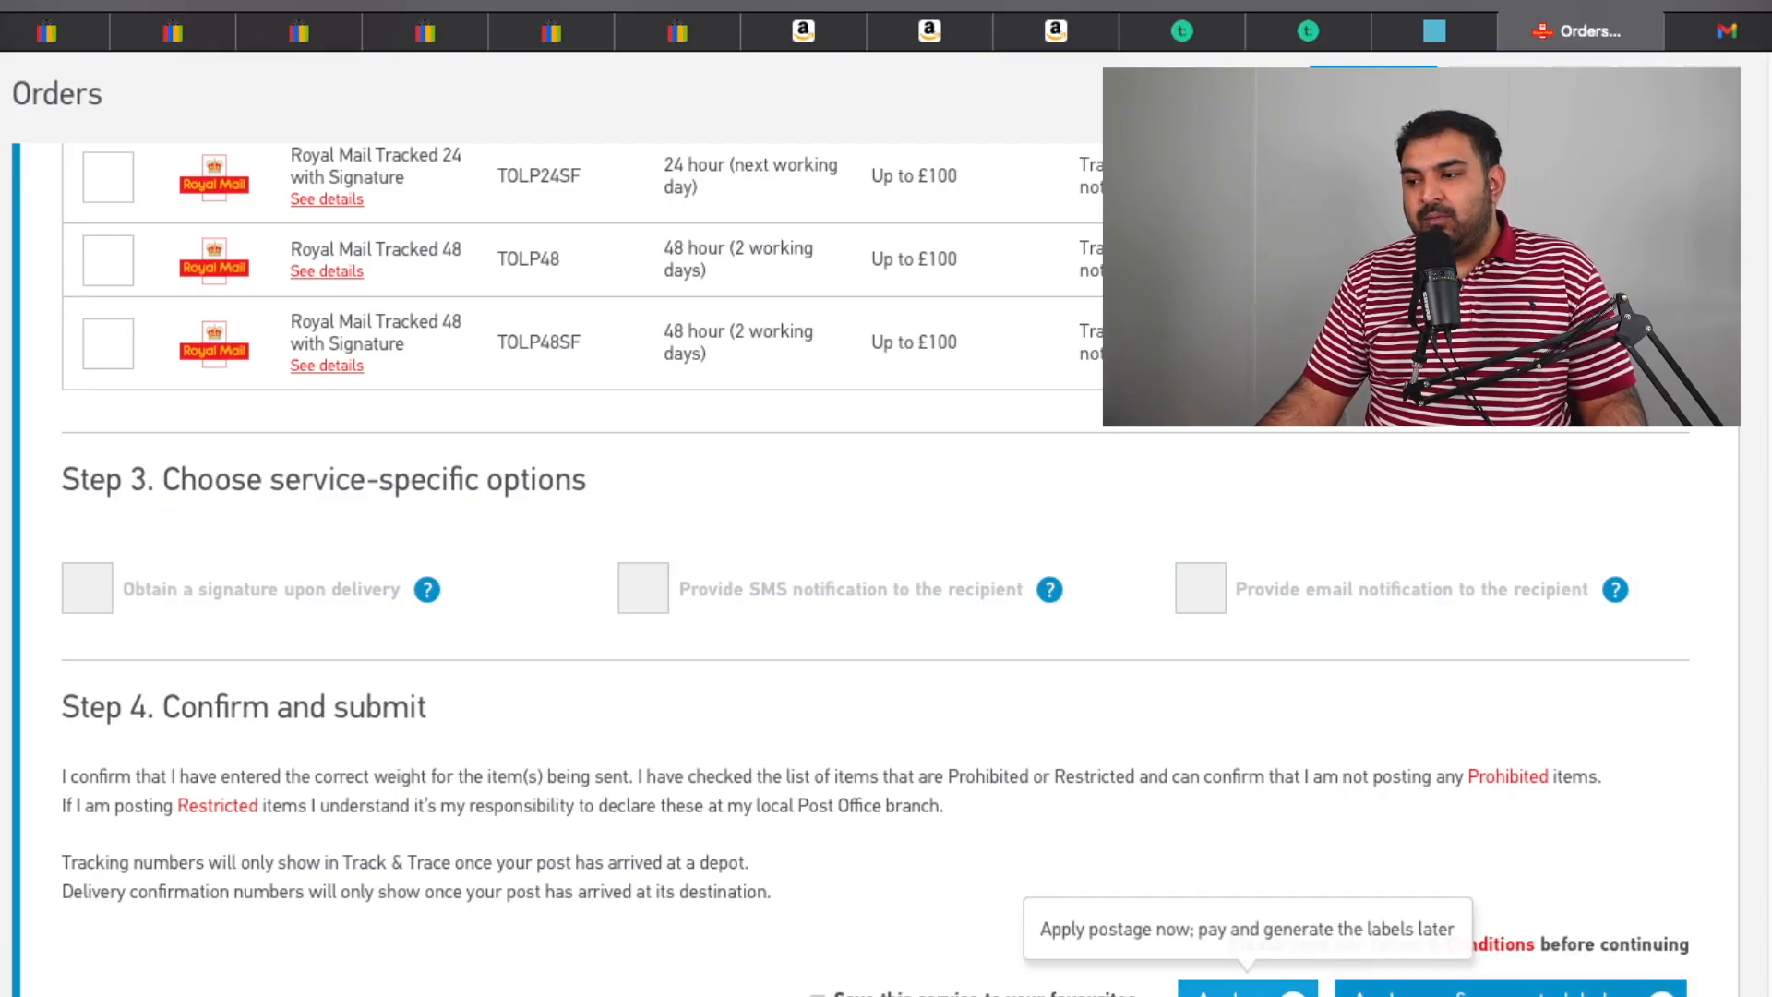
{"action": "left_click", "coordinate": [1248, 989]}
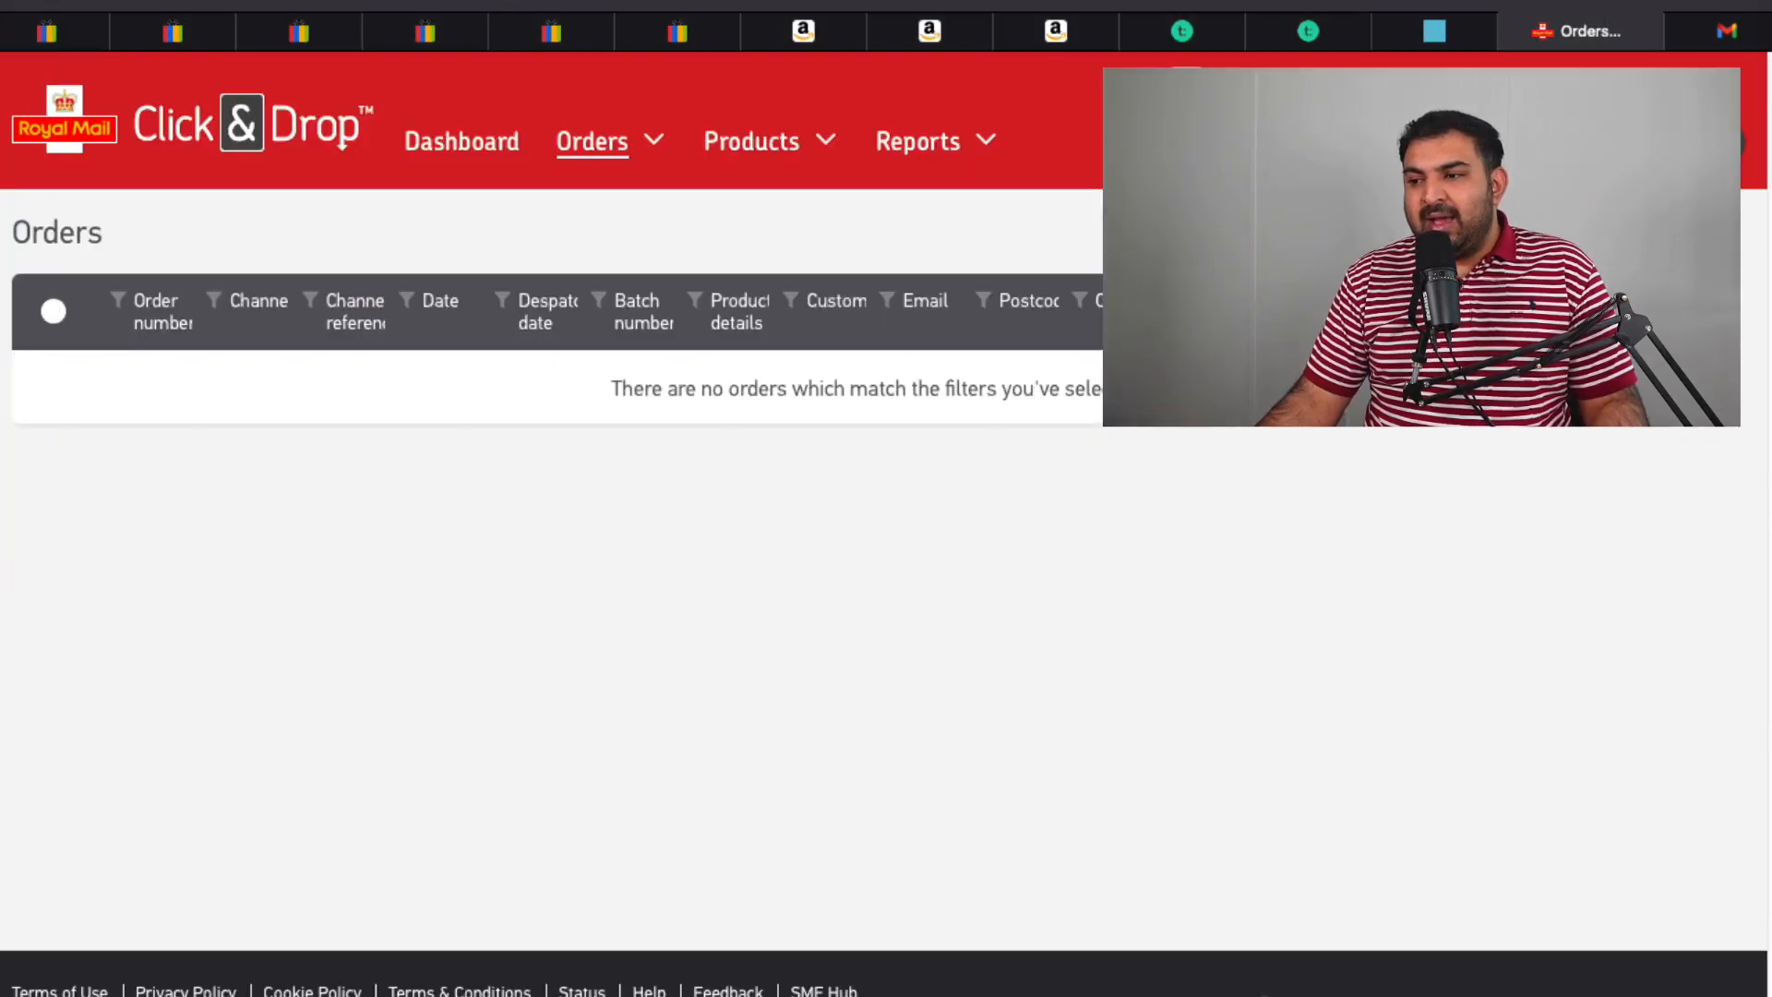
Go back to the Click & Drop dashboard and view the order counters, showing 8 ready for printing.
{"action": "left_click", "coordinate": [286, 129]}
{"action": "scroll", "coordinate": [296, 158], "scroll_direction": "down", "scroll_amount": 5}
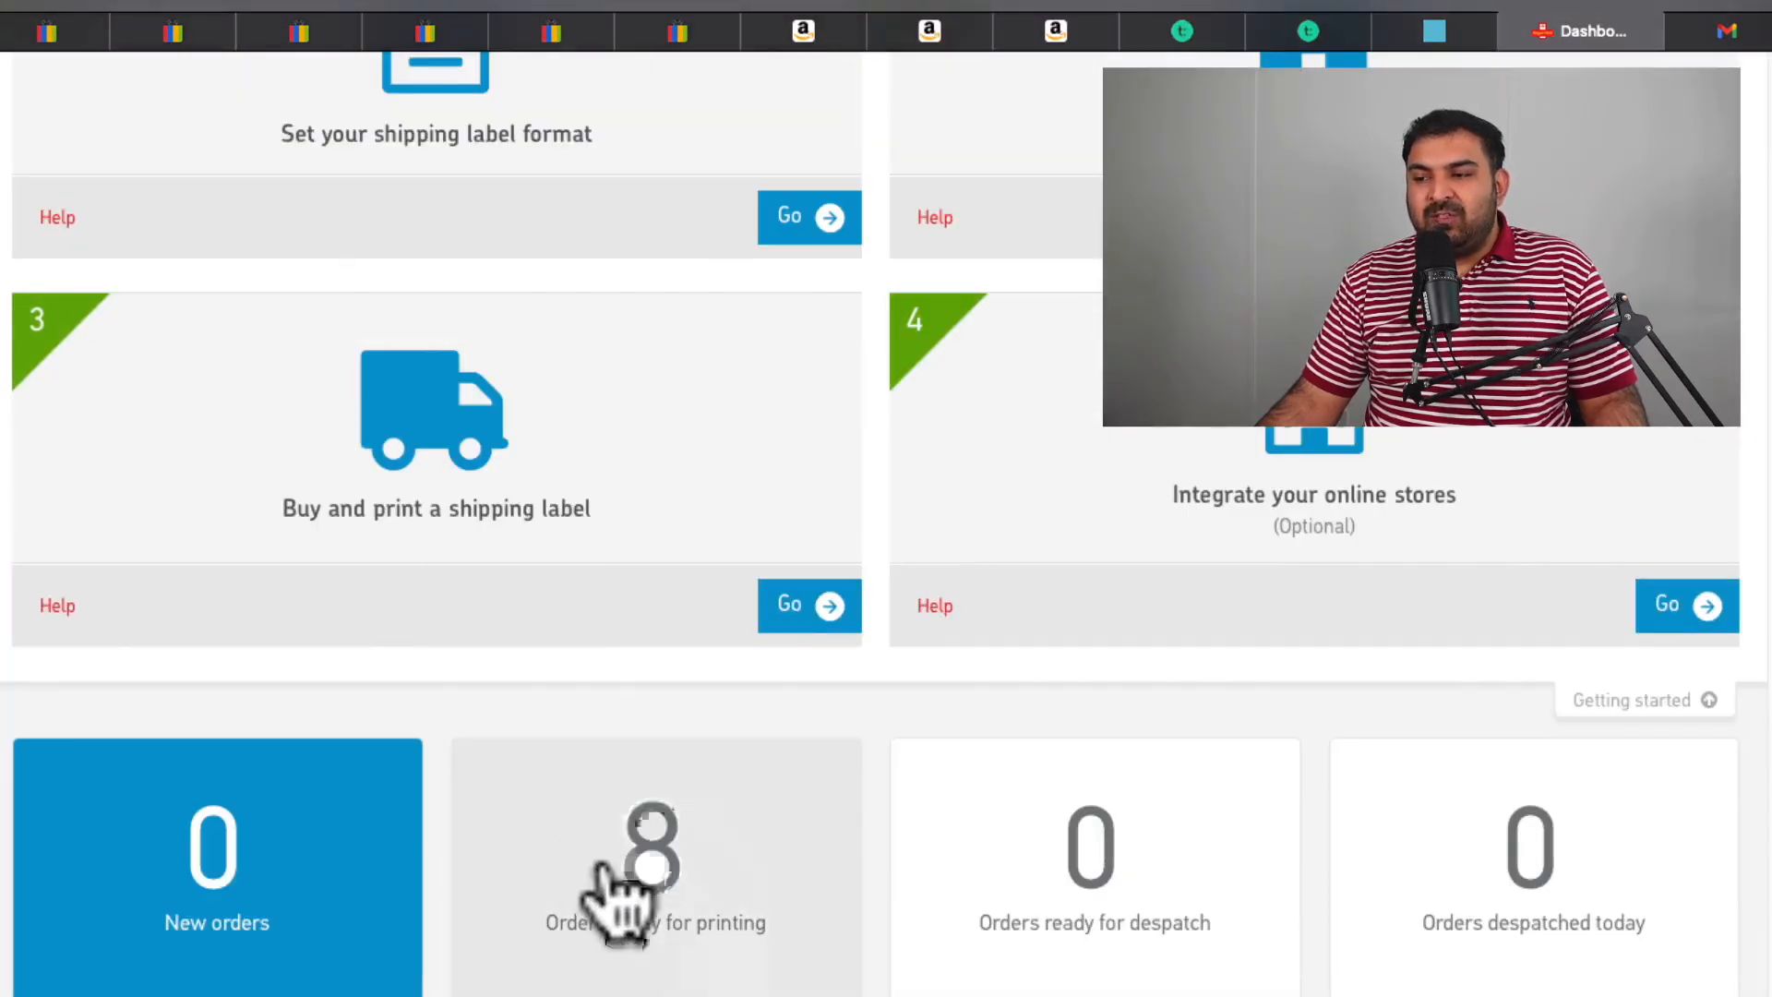
{"action": "scroll", "coordinate": [613, 858], "scroll_direction": "down", "scroll_amount": 1}
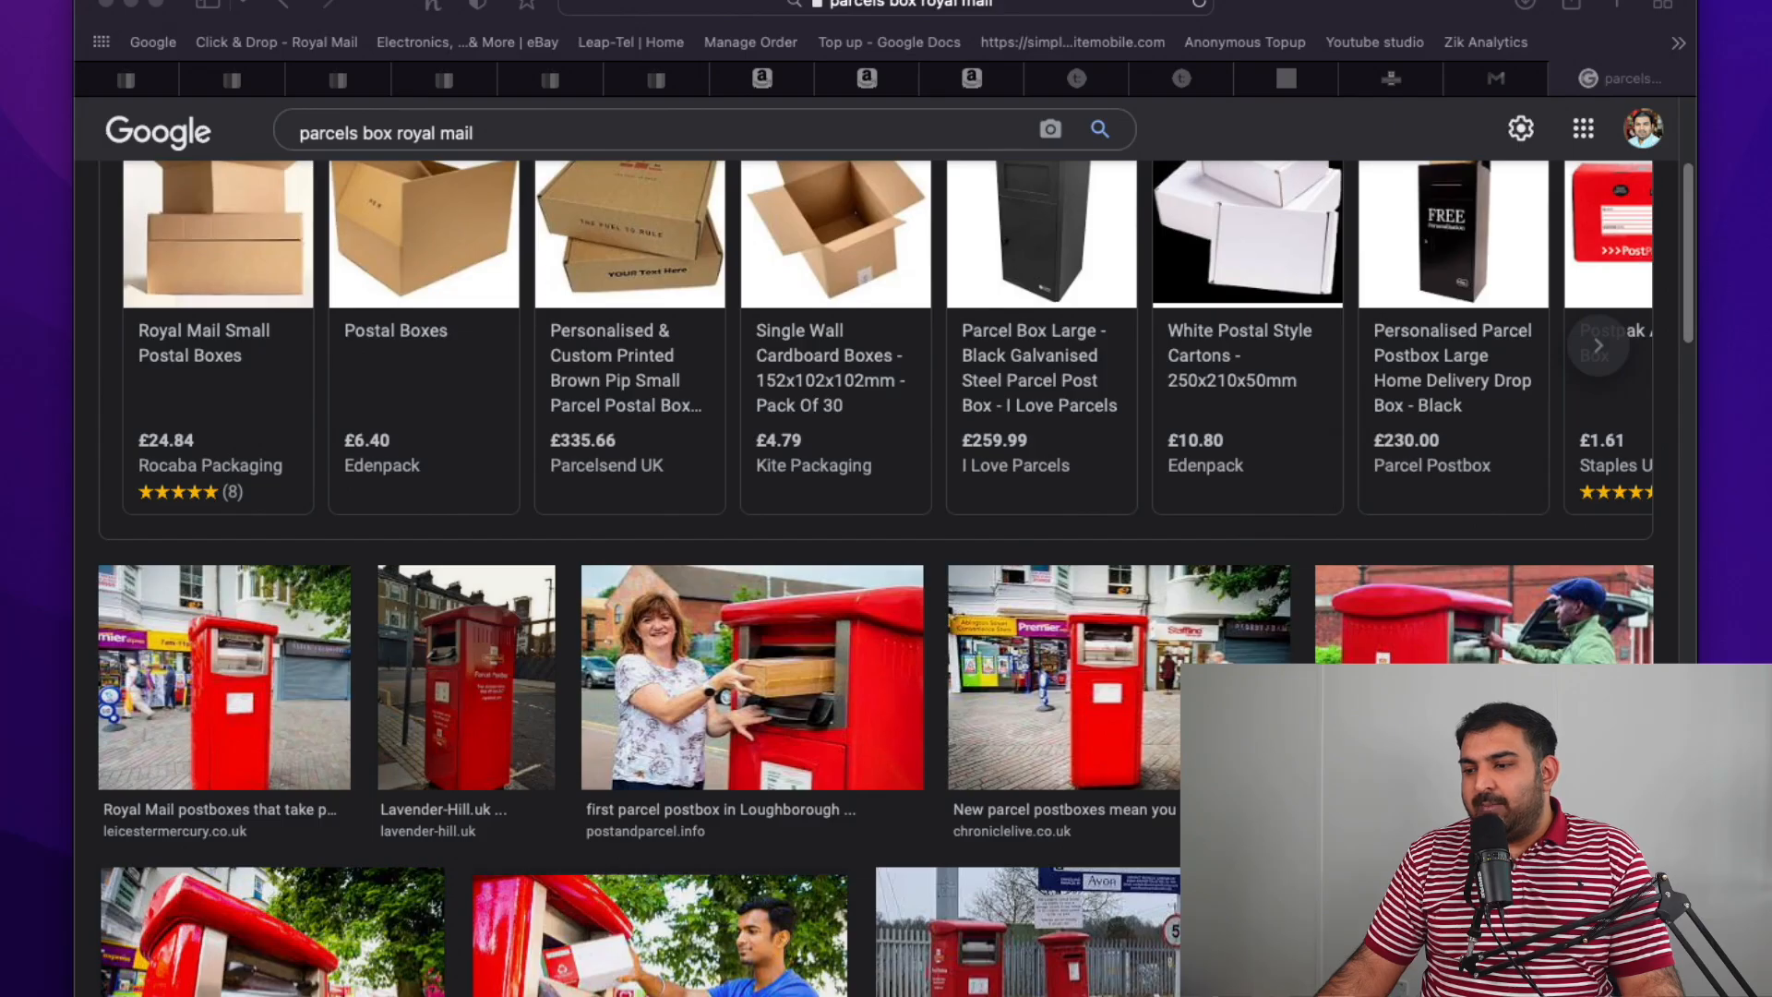
{"action": "scroll", "coordinate": [811, 672], "scroll_direction": "down", "scroll_amount": 7}
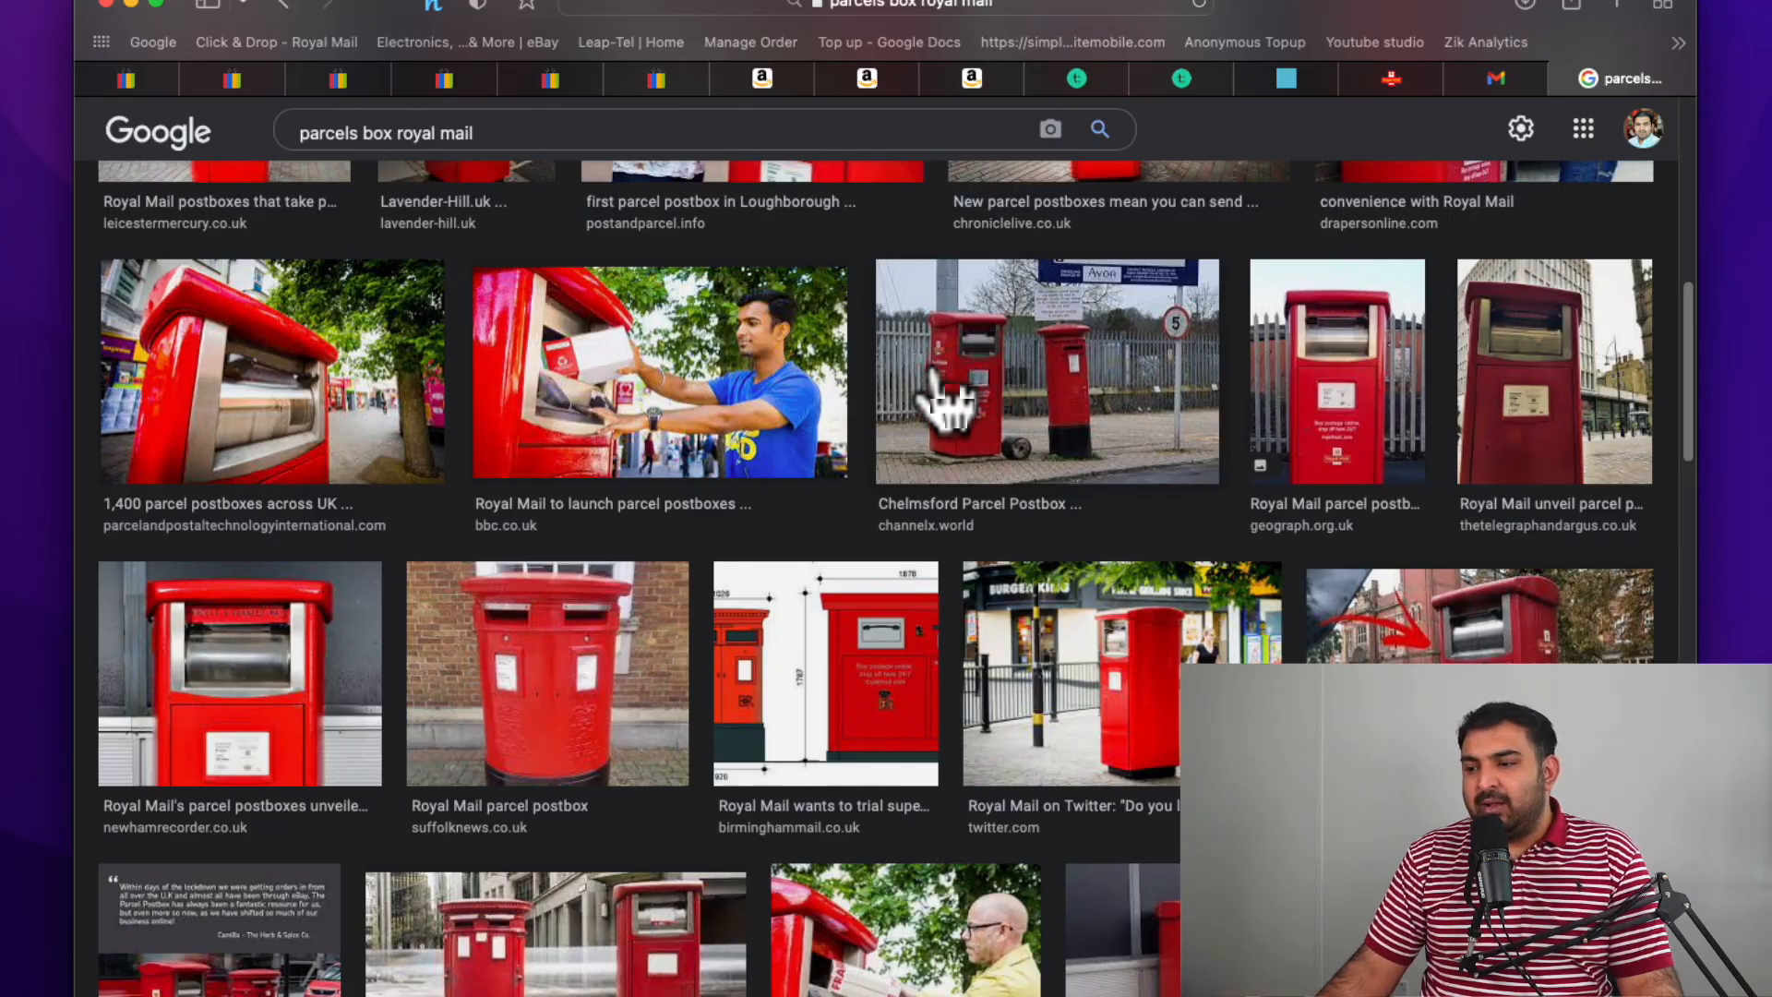
{"action": "scroll", "coordinate": [934, 378], "scroll_direction": "down", "scroll_amount": 4}
{"action": "scroll", "coordinate": [698, 512], "scroll_direction": "down", "scroll_amount": 1}
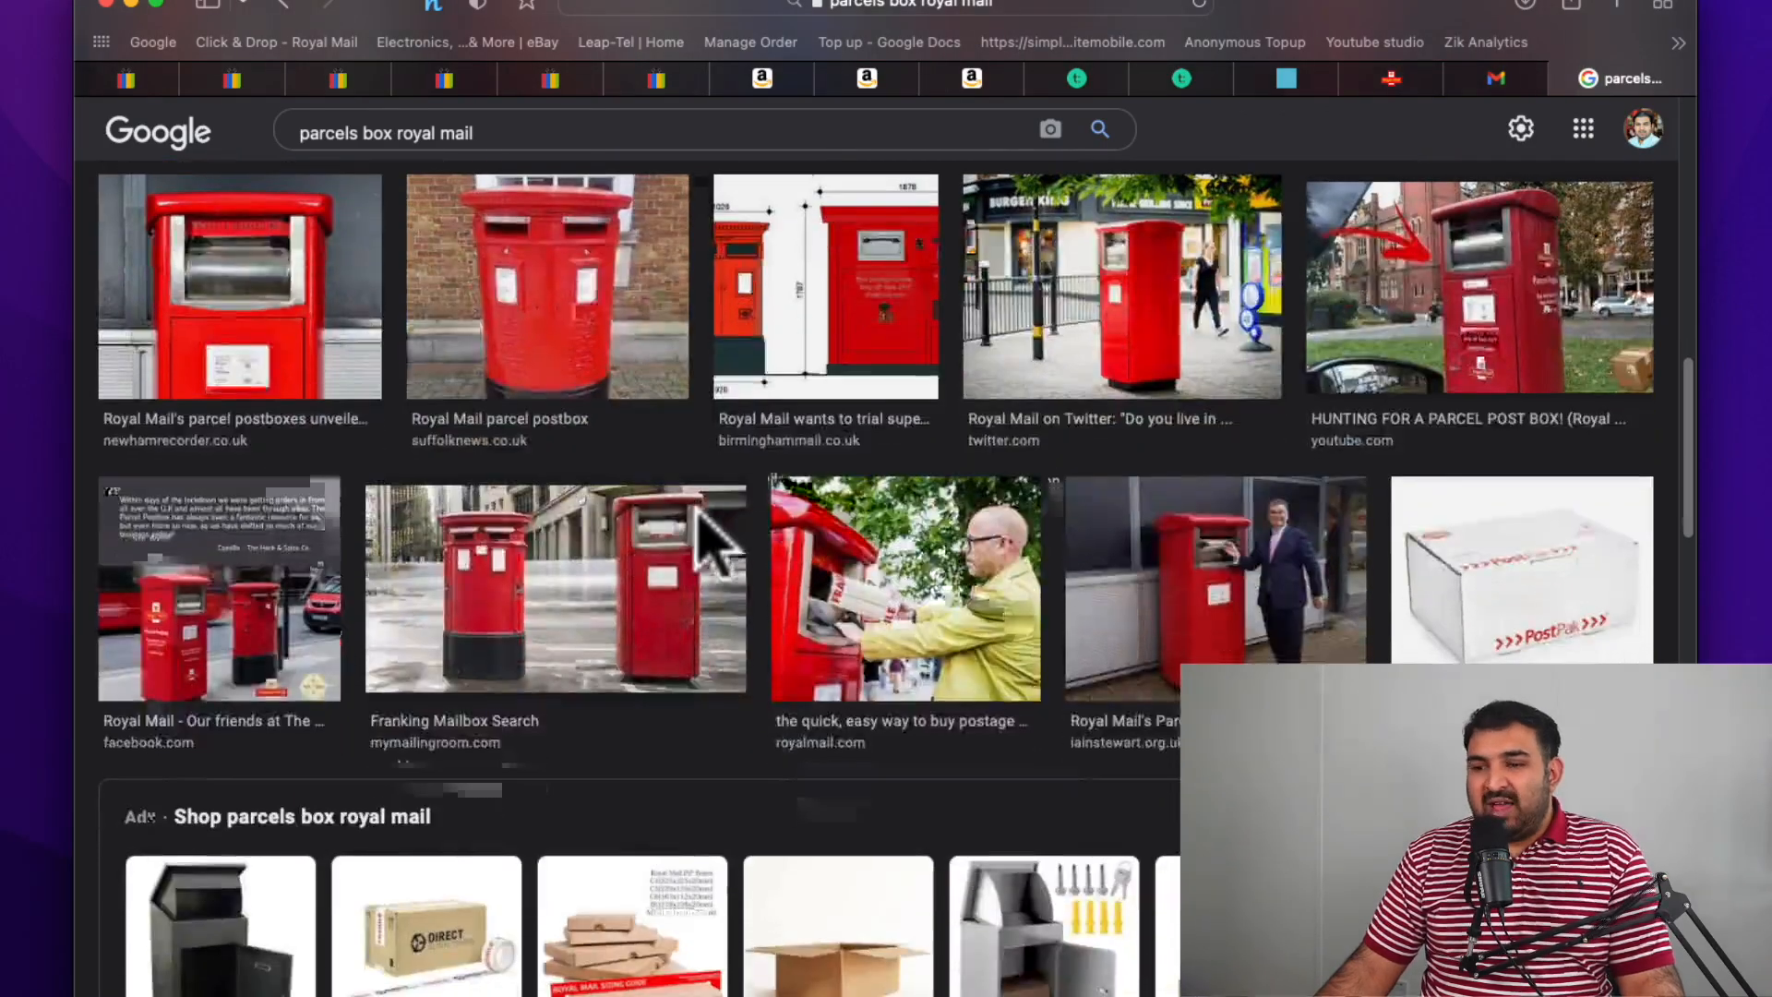
{"action": "scroll", "coordinate": [711, 545], "scroll_direction": "down", "scroll_amount": 3}
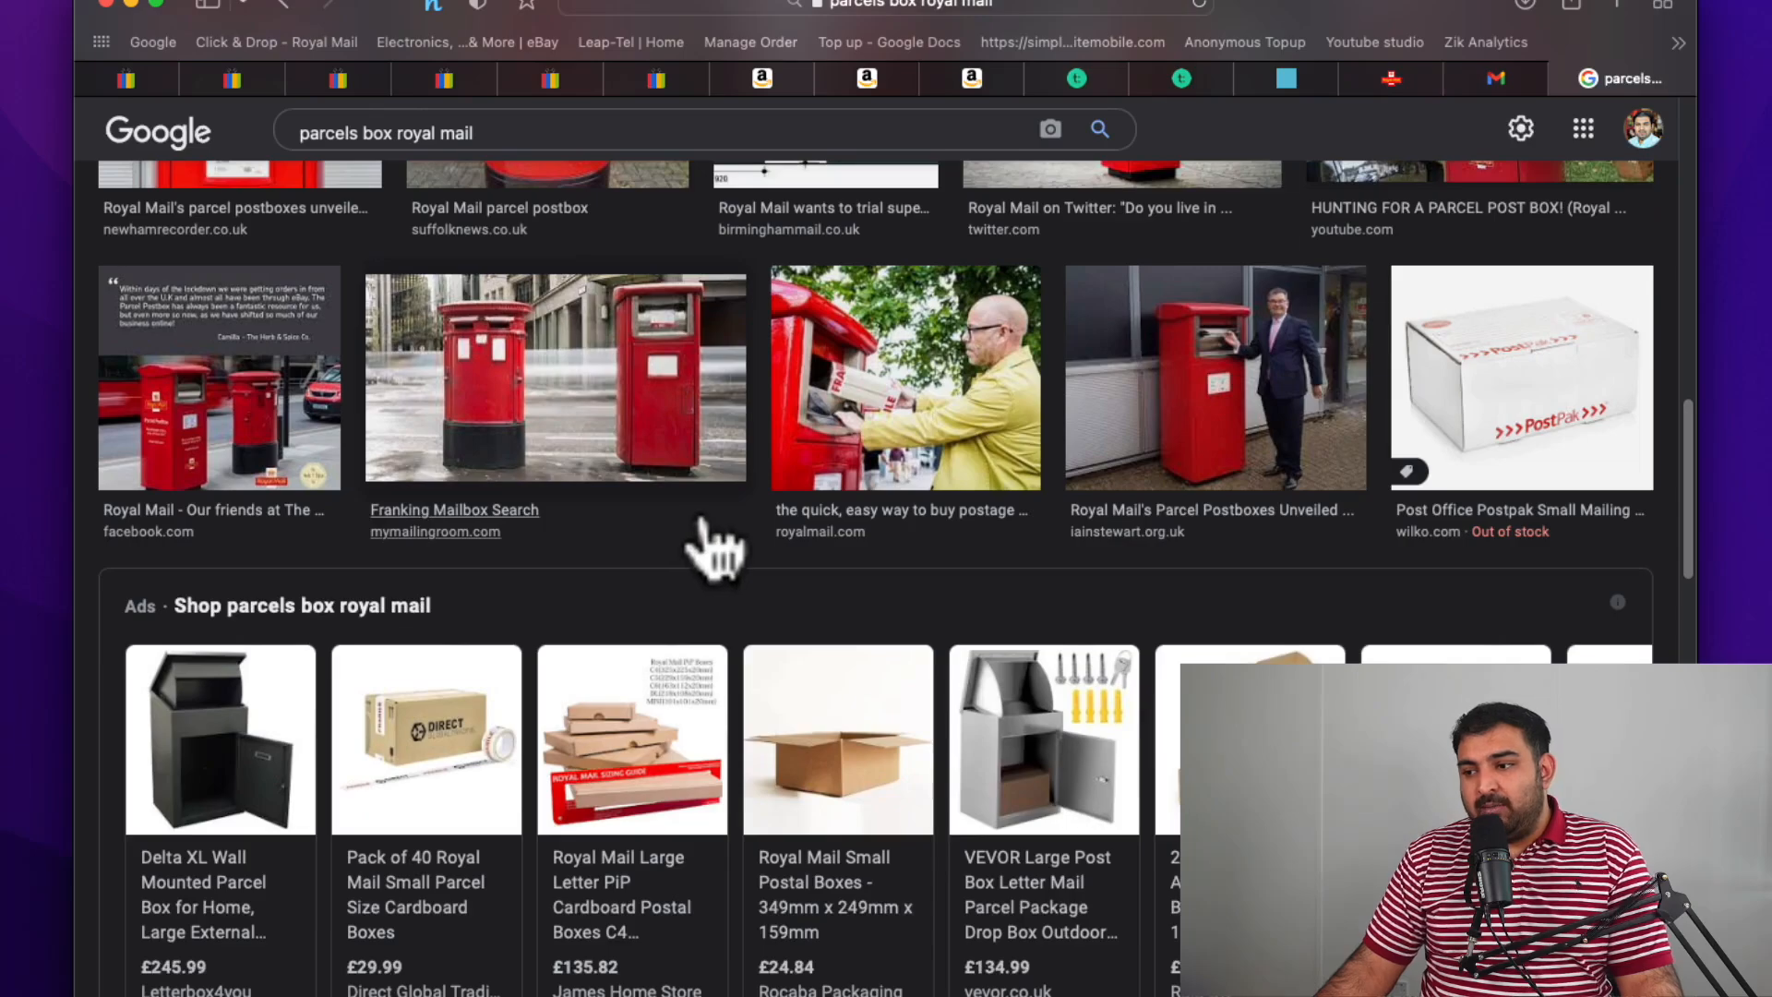
{"action": "scroll", "coordinate": [712, 544], "scroll_direction": "down", "scroll_amount": 5}
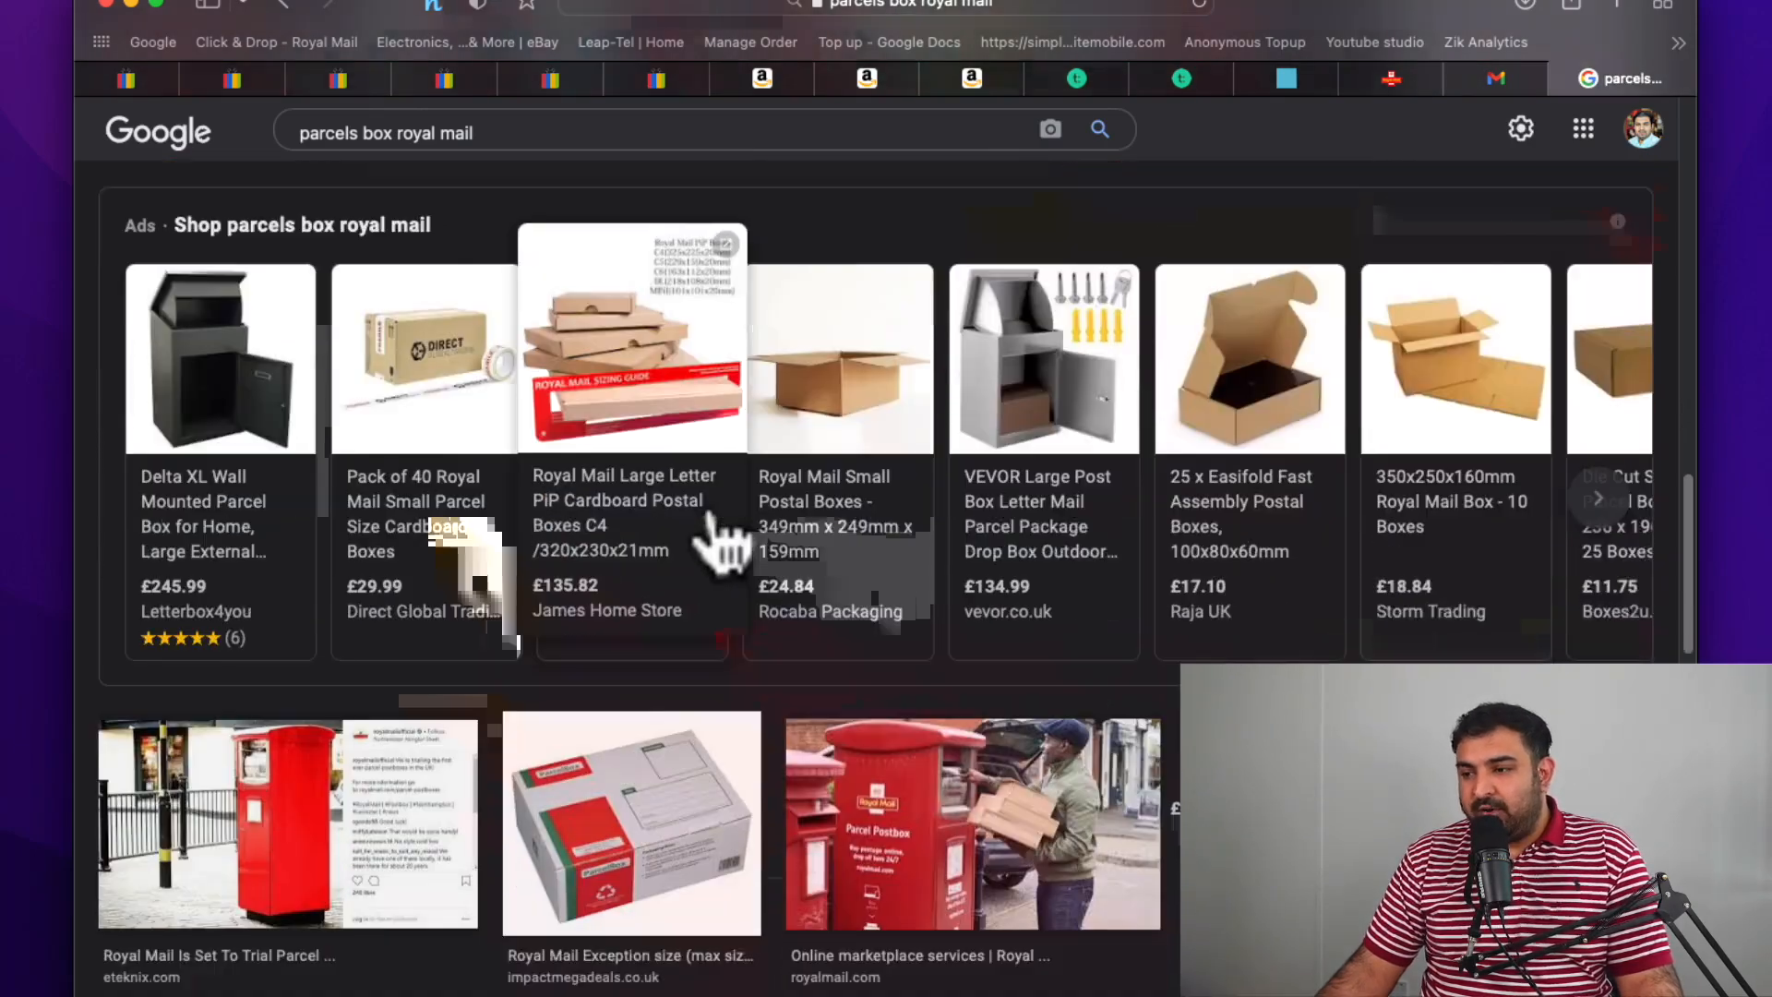
{"action": "scroll", "coordinate": [711, 544], "scroll_direction": "down", "scroll_amount": 1}
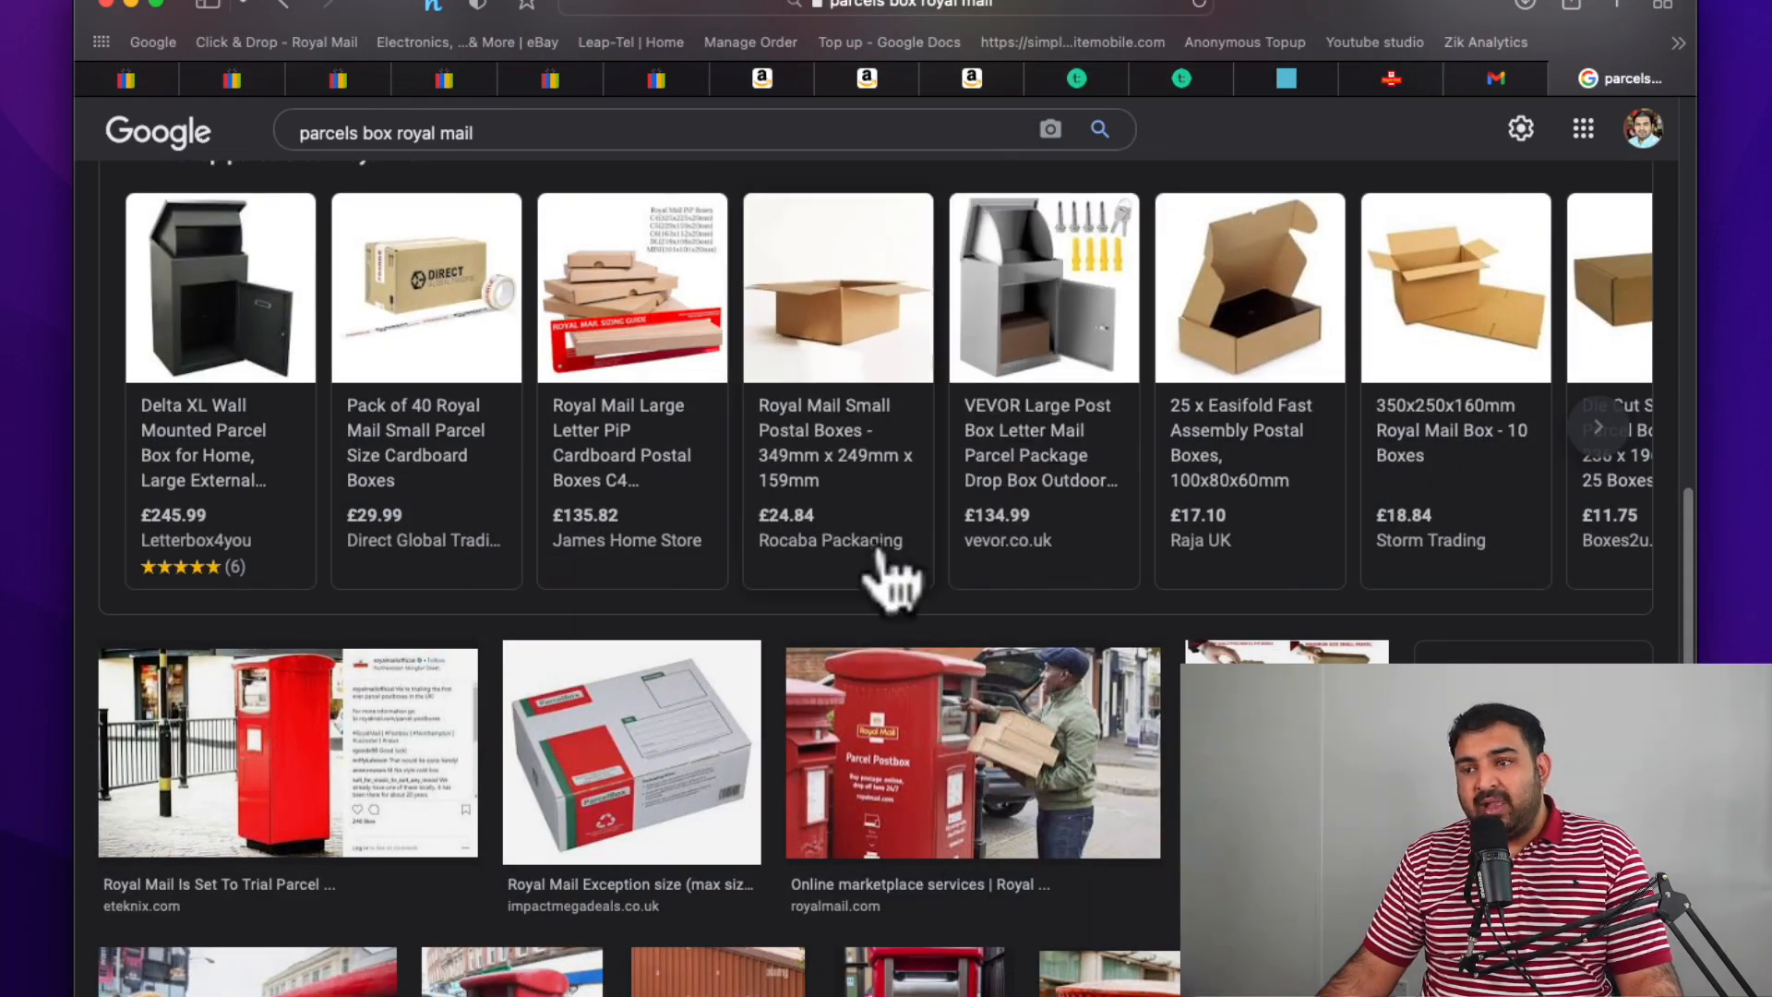
{"action": "scroll", "coordinate": [887, 579], "scroll_direction": "up", "scroll_amount": 10}
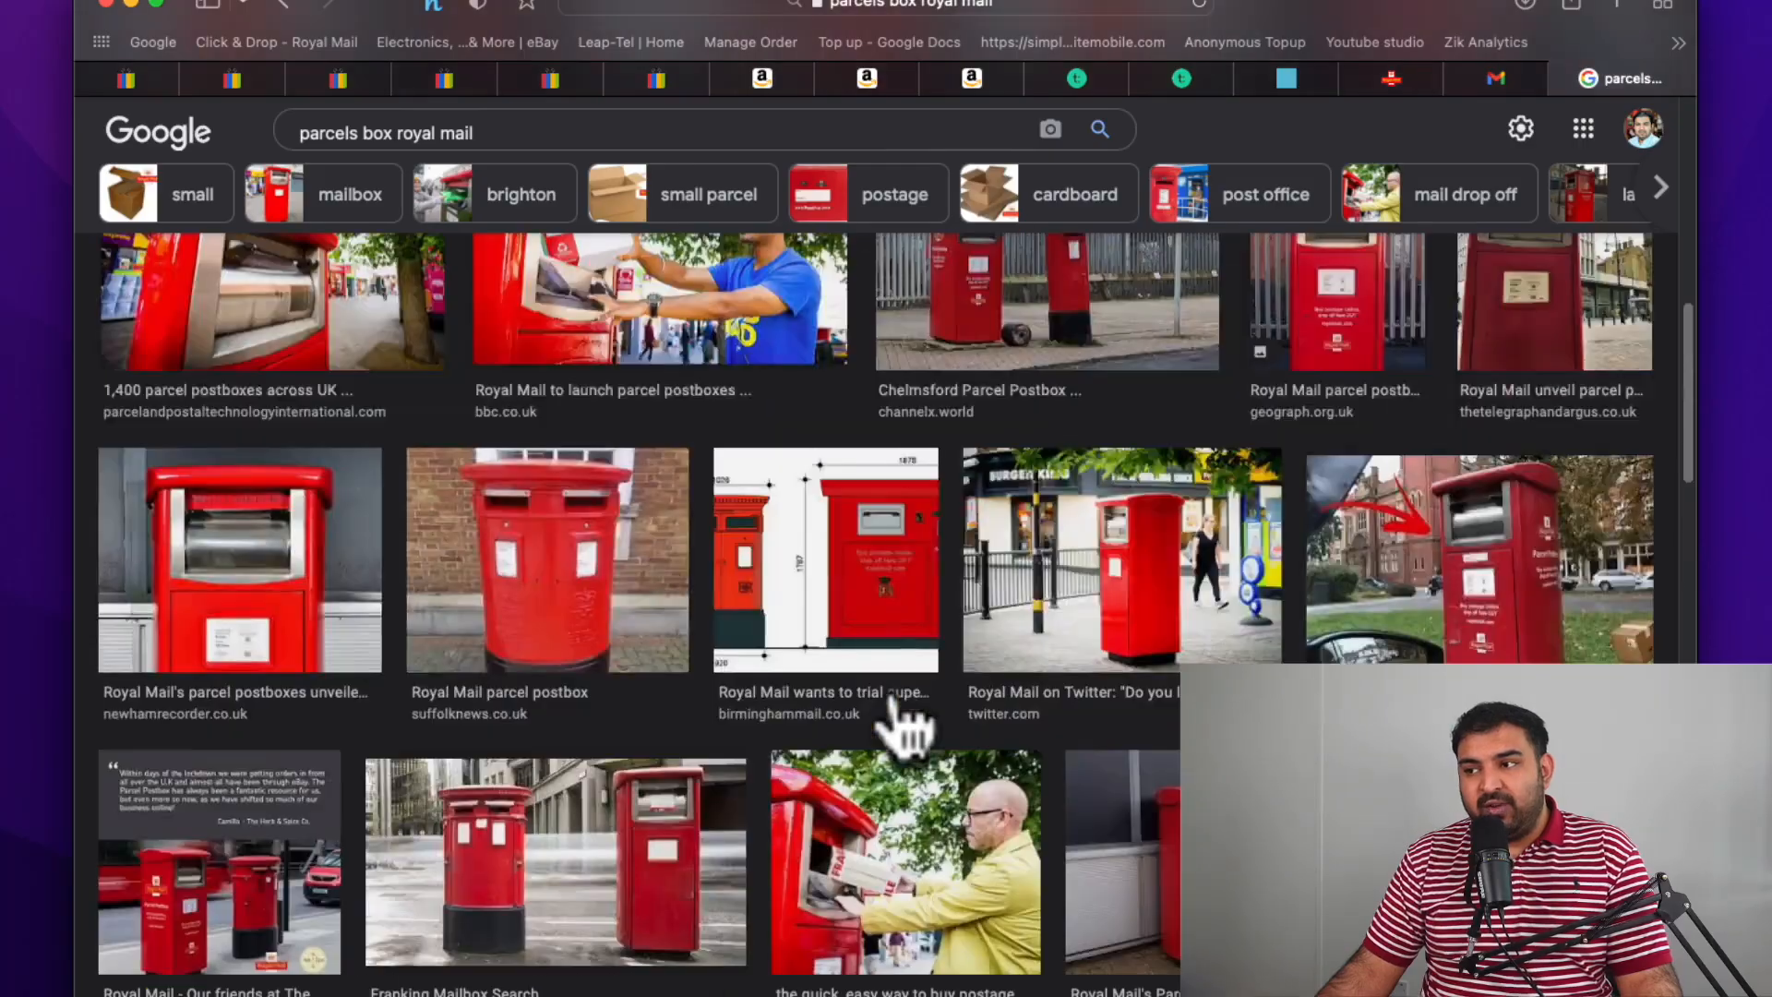